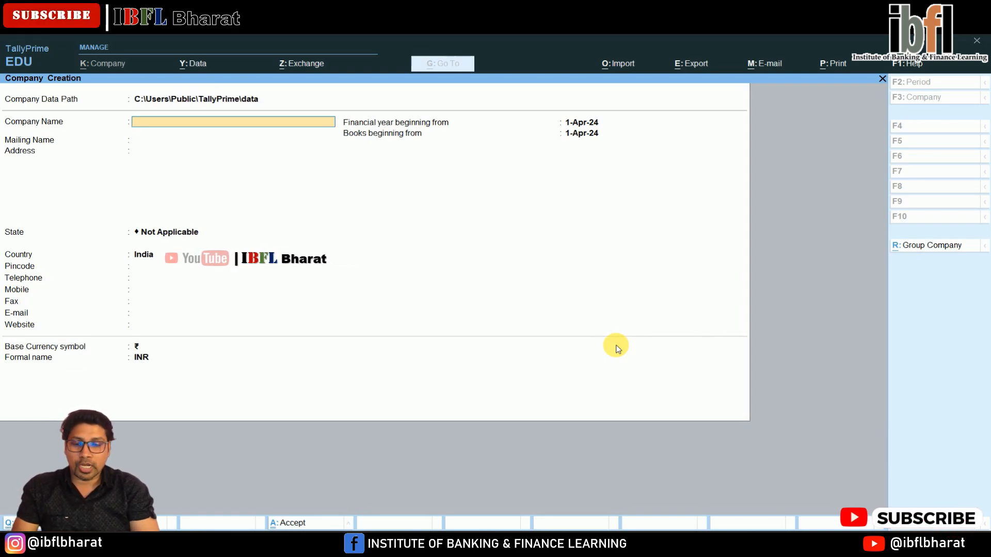
Name the new company "Stock Assignment No. 3" and set its state to Delhi
{"action": "type", "text": "St"}
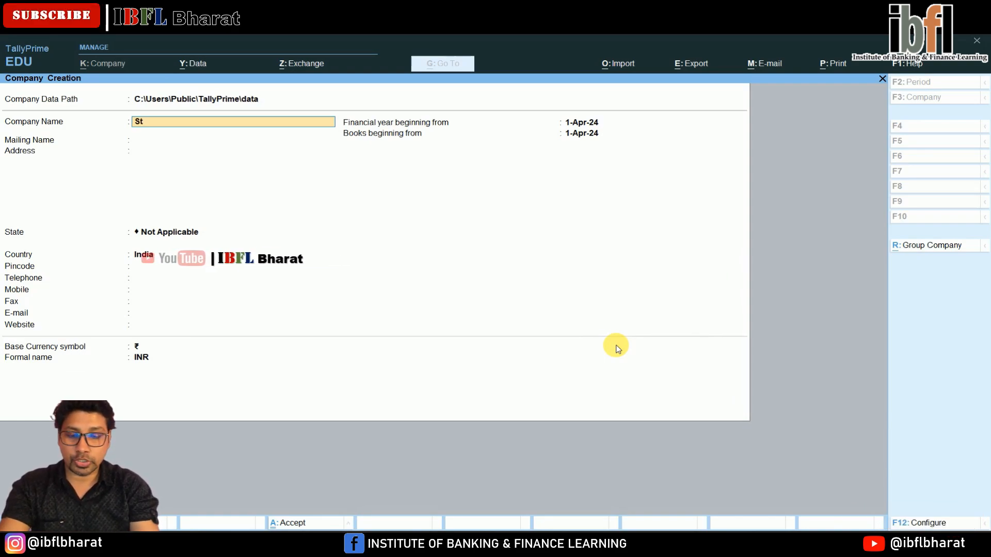
{"action": "type", "text": "ock Assignment No. 3"}
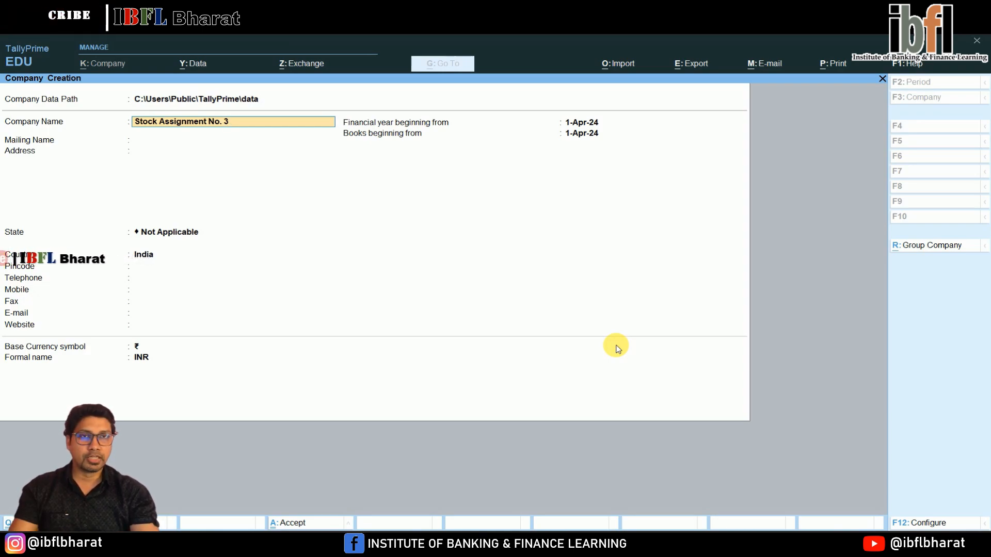
{"action": "key", "text": "Return"}
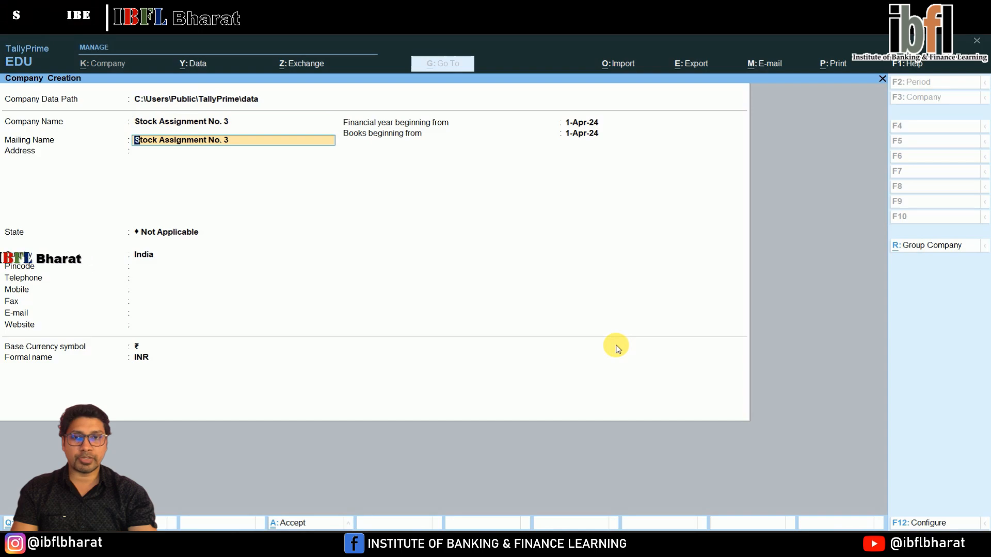
{"action": "key", "text": "Return"}
{"action": "key", "text": "Return"}
{"action": "type", "text": "del"}
{"action": "key", "text": "Return"}
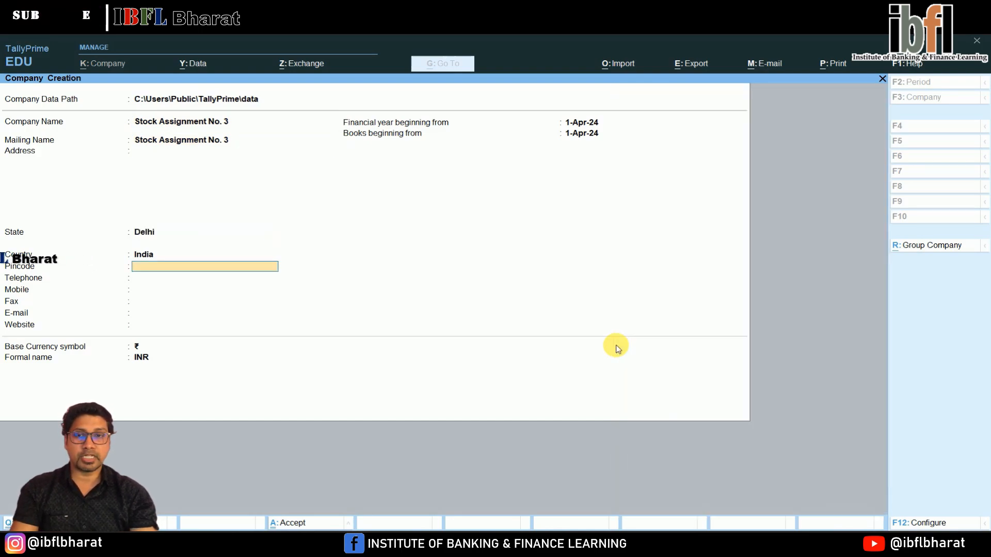
Keep the remaining company details at their defaults and accept the company creation
{"action": "key", "text": "Return"}
{"action": "key", "text": "Return"}
{"action": "key", "text": "Return"}
{"action": "key", "text": "Return"}
{"action": "key", "text": "Return"}
{"action": "key", "text": "Return"}
{"action": "key", "text": "Return"}
{"action": "key", "text": "Return"}
{"action": "key", "text": "Return"}
{"action": "key", "text": "Return"}
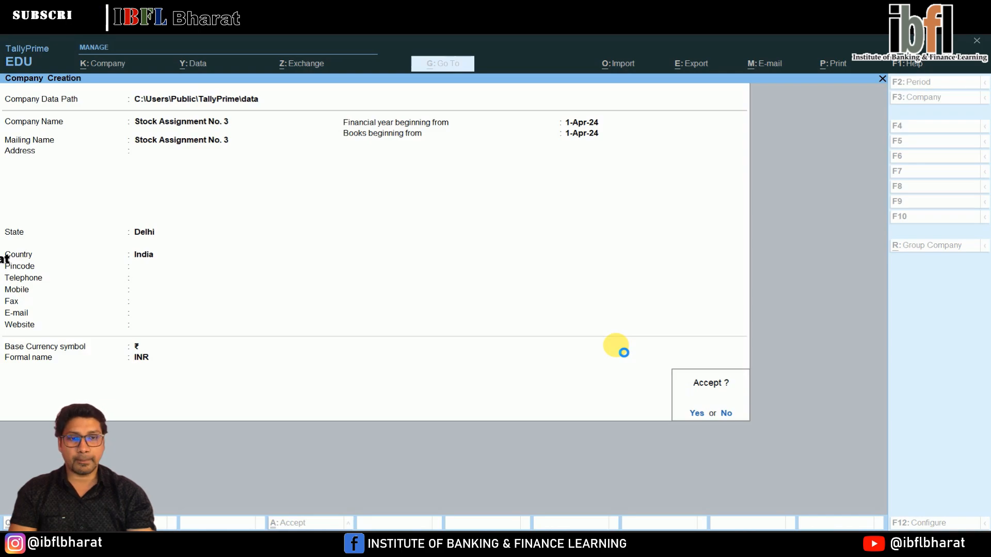
{"action": "key", "text": "Return"}
Disable Goods and Services Tax (GST) in the new company's features
{"action": "key", "text": "Return"}
{"action": "key", "text": "Return"}
{"action": "key", "text": "Return"}
{"action": "key", "text": "Return"}
{"action": "key", "text": "Return"}
{"action": "key", "text": "Return"}
{"action": "key", "text": "Return"}
{"action": "key", "text": "Return"}
{"action": "key", "text": "Return"}
{"action": "key", "text": "Return"}
{"action": "key", "text": "Return"}
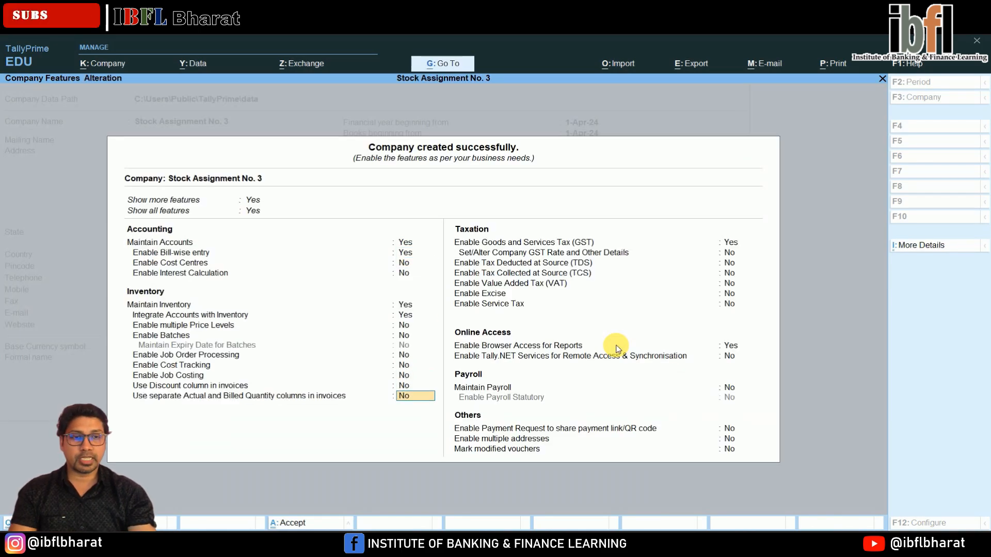
{"action": "key", "text": "Return"}
{"action": "key", "text": "Return"}
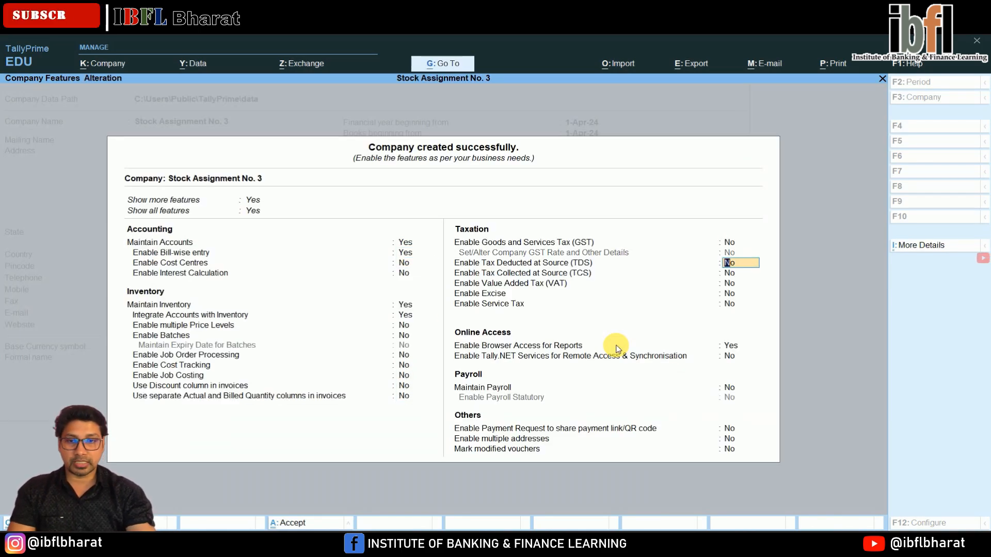
Enable Batches and Maintain Expiry Date for Batches in the company's inventory features
{"action": "key", "text": "Up"}
{"action": "key", "text": "Up"}
{"action": "key", "text": "Up"}
{"action": "key", "text": "Up"}
{"action": "key", "text": "Up"}
{"action": "key", "text": "Up"}
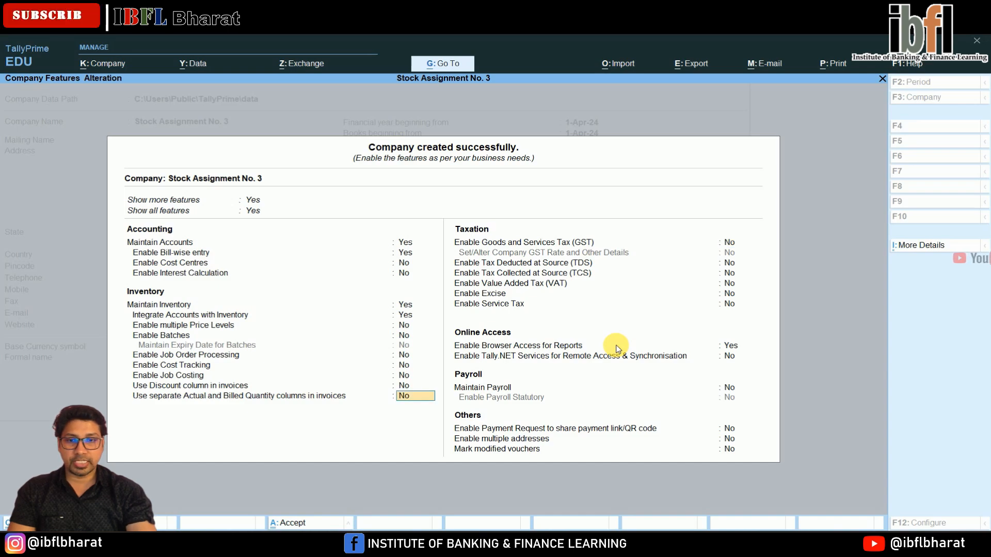
{"action": "key", "text": "Up"}
{"action": "key", "text": "Up"}
{"action": "key", "text": "Down"}
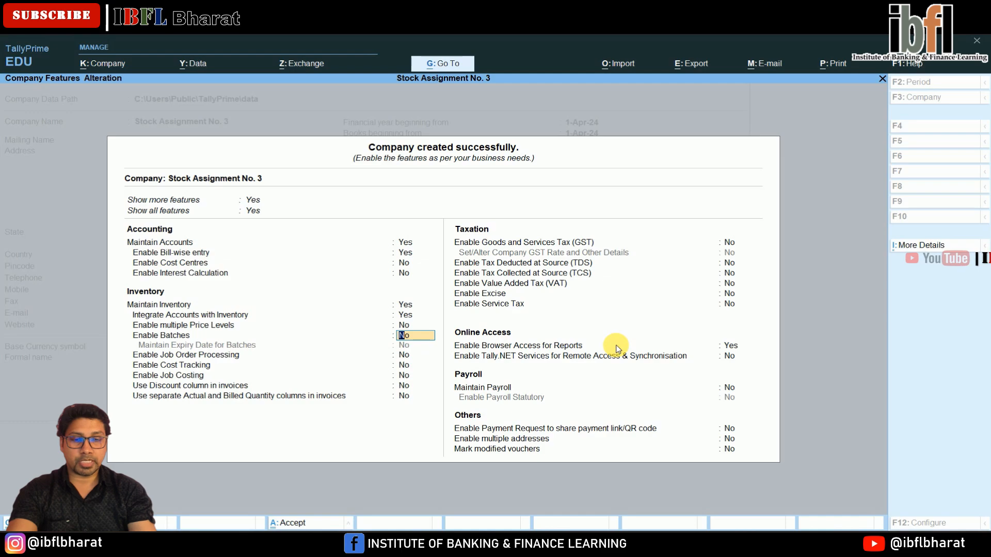
{"action": "type", "text": "y"}
{"action": "key", "text": "Return"}
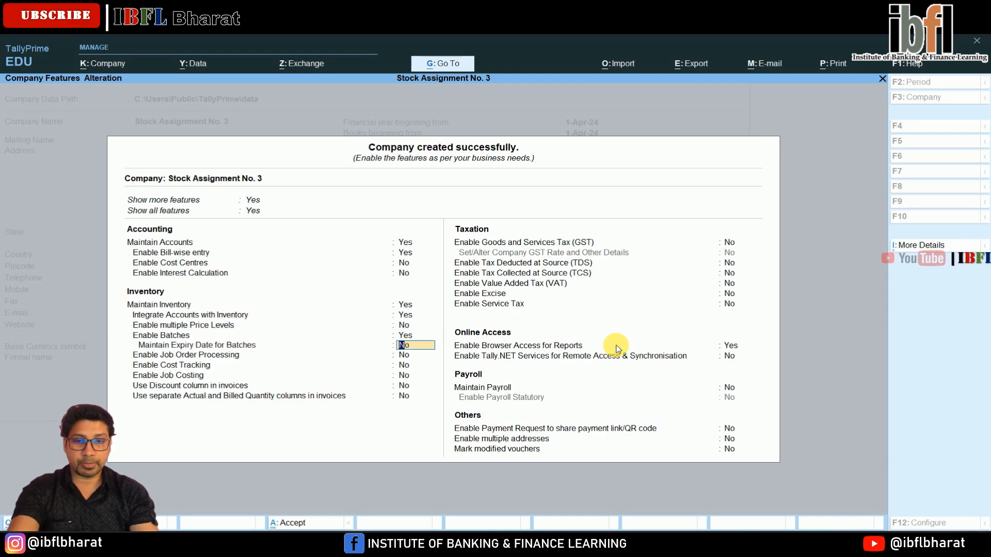
{"action": "key", "text": "Up"}
{"action": "key", "text": "Up"}
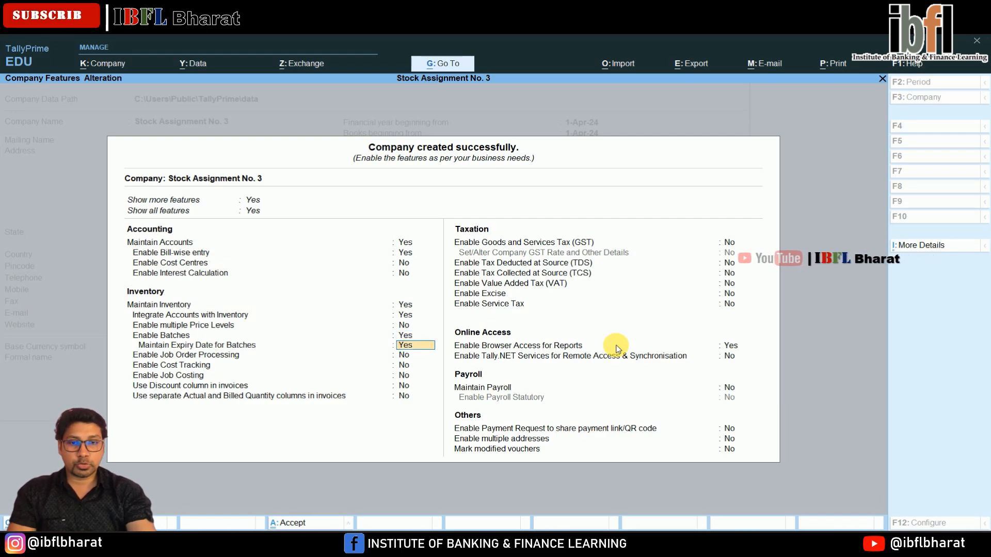
Keep the other company features as set and save the feature settings
{"action": "key", "text": "Return"}
{"action": "key", "text": "Return"}
{"action": "key", "text": "Return"}
{"action": "key", "text": "Return"}
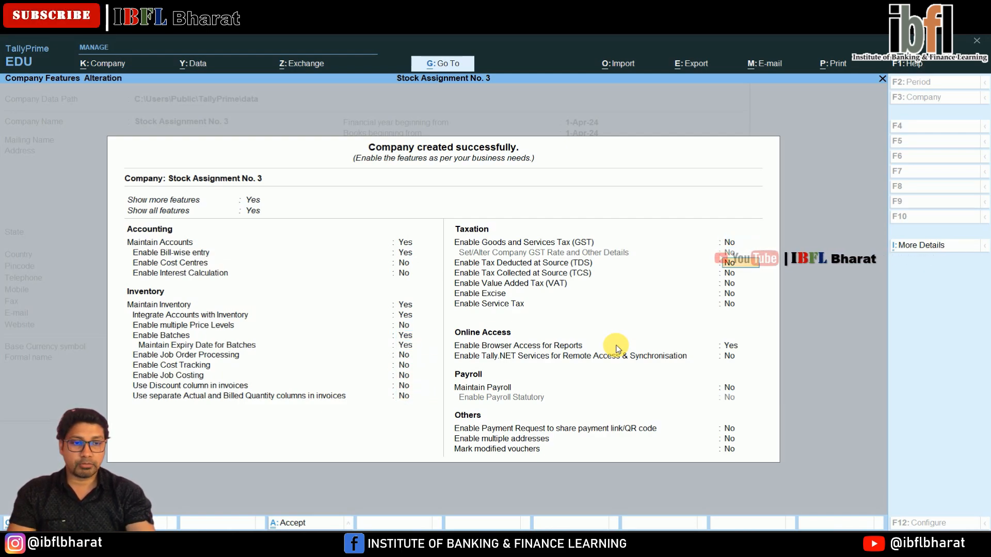
{"action": "key", "text": "Return"}
{"action": "key", "text": "Return"}
{"action": "key", "text": "Return"}
{"action": "key", "text": "Return"}
{"action": "key", "text": "Return"}
{"action": "key", "text": "Return"}
{"action": "key", "text": "Return"}
{"action": "key", "text": "Return"}
{"action": "key", "text": "Return"}
{"action": "key", "text": "Return"}
{"action": "key", "text": "Return"}
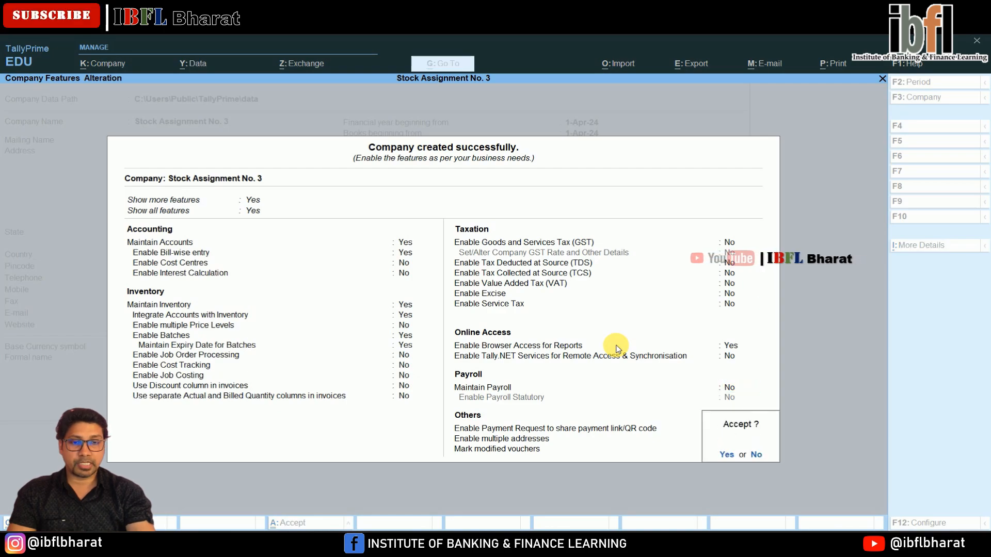
{"action": "key", "text": "Return"}
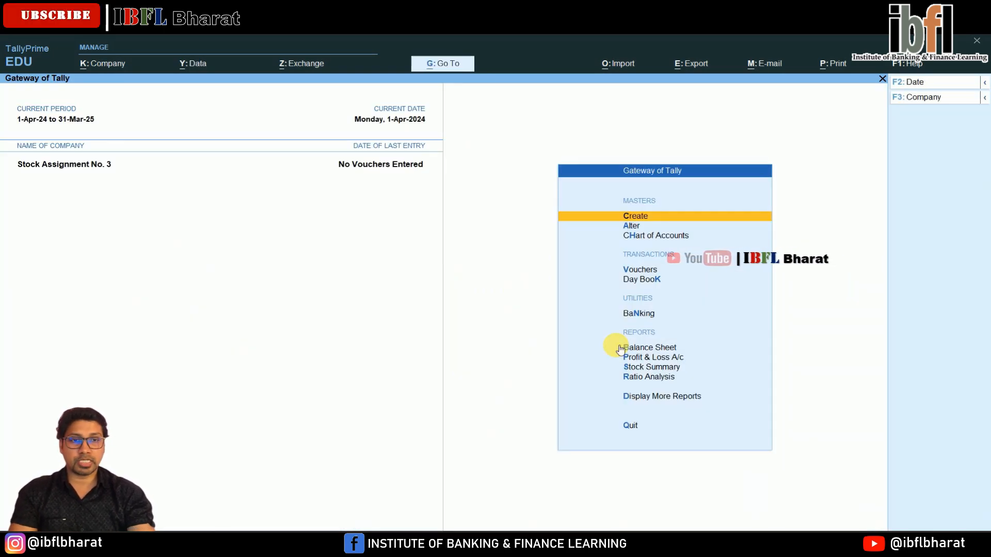
Create a godown named Preet Vihar under Primary
{"action": "key", "text": "Return"}
{"action": "key", "text": "Down"}
{"action": "key", "text": "Down"}
{"action": "key", "text": "Down"}
{"action": "key", "text": "Down"}
{"action": "key", "text": "Down"}
{"action": "key", "text": "Down"}
{"action": "key", "text": "Down"}
{"action": "key", "text": "Down"}
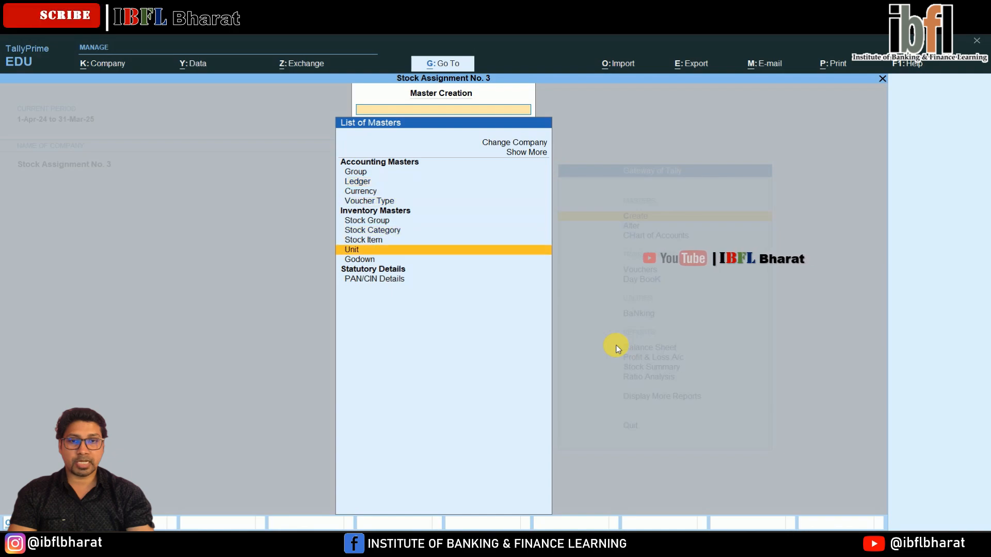
{"action": "key", "text": "Return"}
{"action": "key", "text": "Return"}
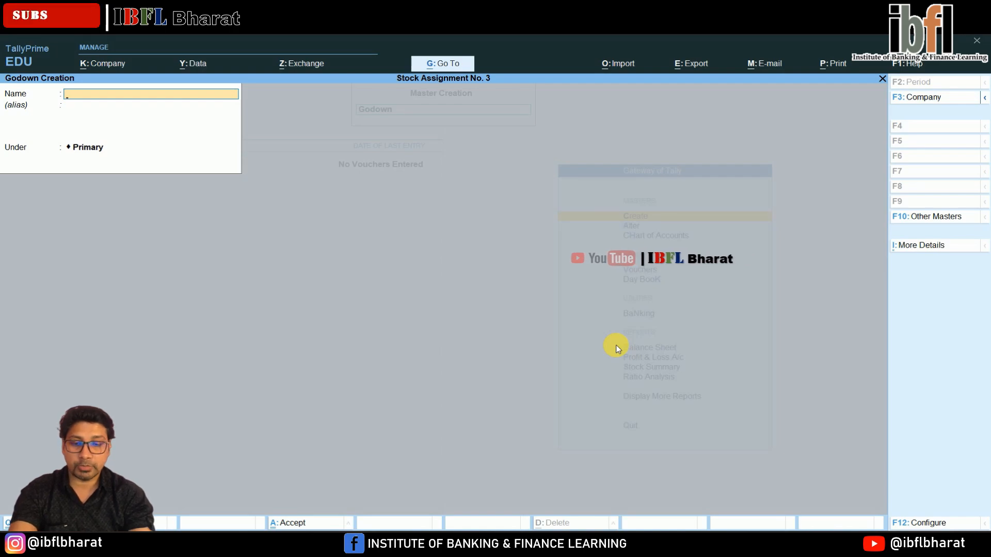
{"action": "type", "text": "Preet Vihar"}
{"action": "key", "text": "Return"}
{"action": "key", "text": "Return"}
{"action": "key", "text": "Return"}
{"action": "key", "text": "Return"}
Create a second godown named Rohini under Primary and leave godown creation
{"action": "type", "text": "Rohion"}
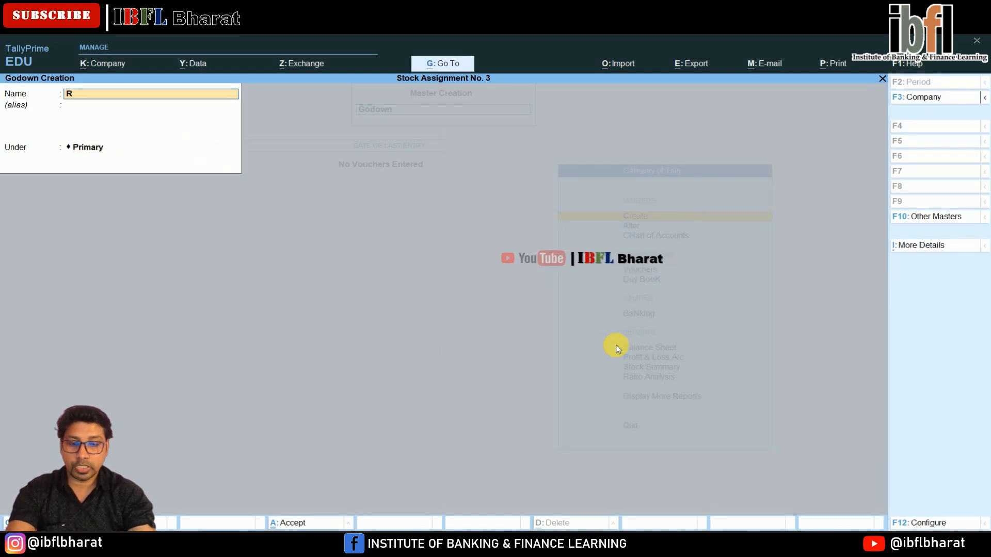
{"action": "key", "text": "BackSpace"}
{"action": "key", "text": "BackSpace"}
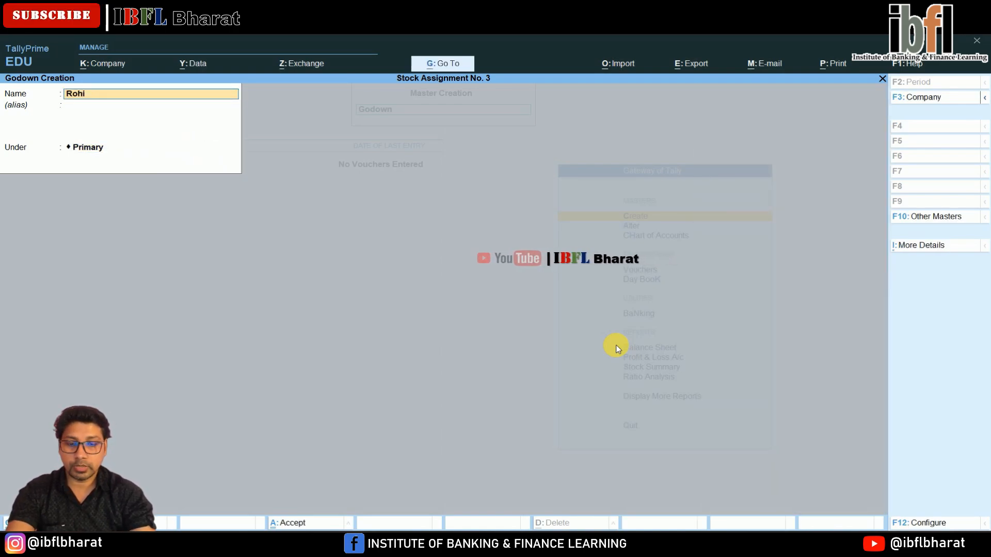
{"action": "type", "text": "ni"}
{"action": "key", "text": "Return"}
{"action": "key", "text": "Return"}
{"action": "key", "text": "Return"}
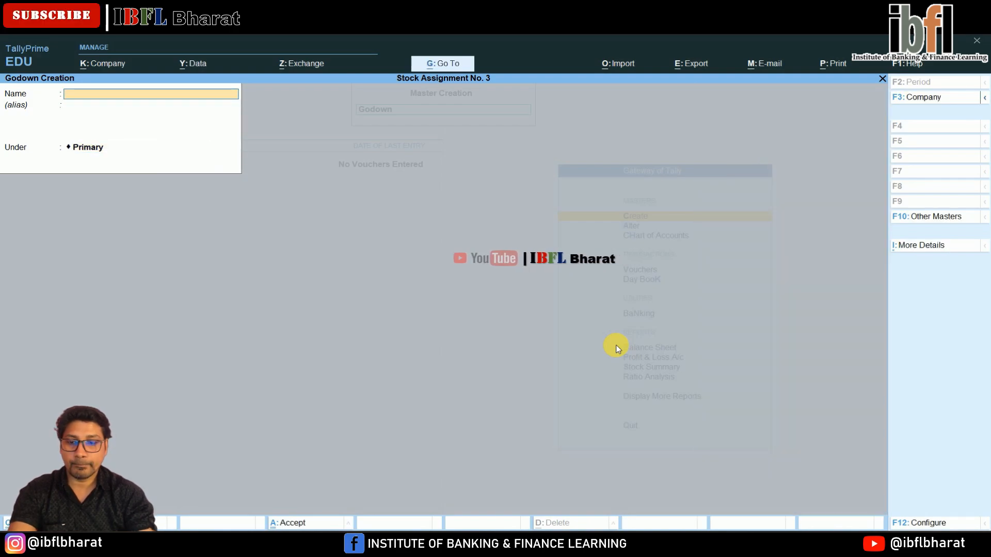
{"action": "key", "text": "Escape"}
Create the simple units Nos and Pcs with 0 decimal places
{"action": "key", "text": "Up"}
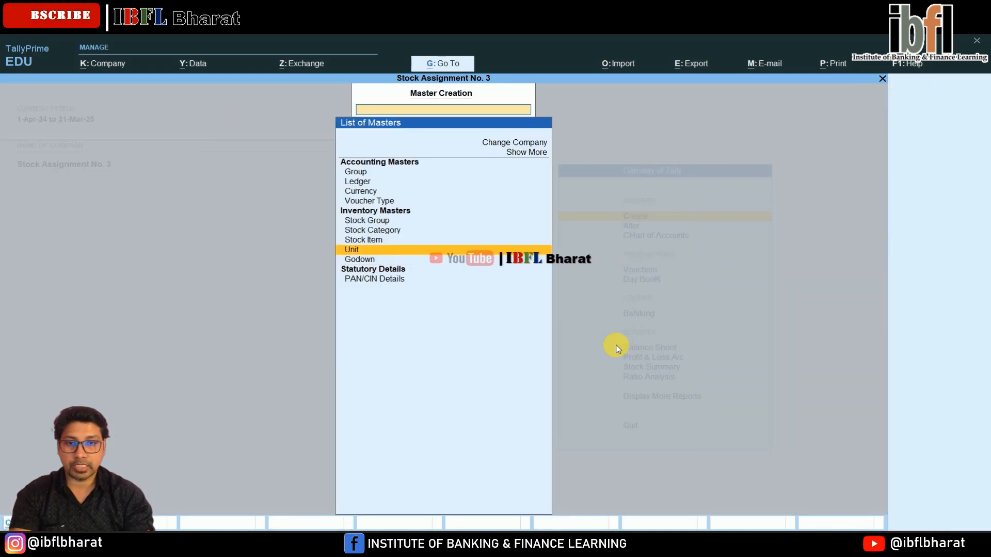
{"action": "key", "text": "Return"}
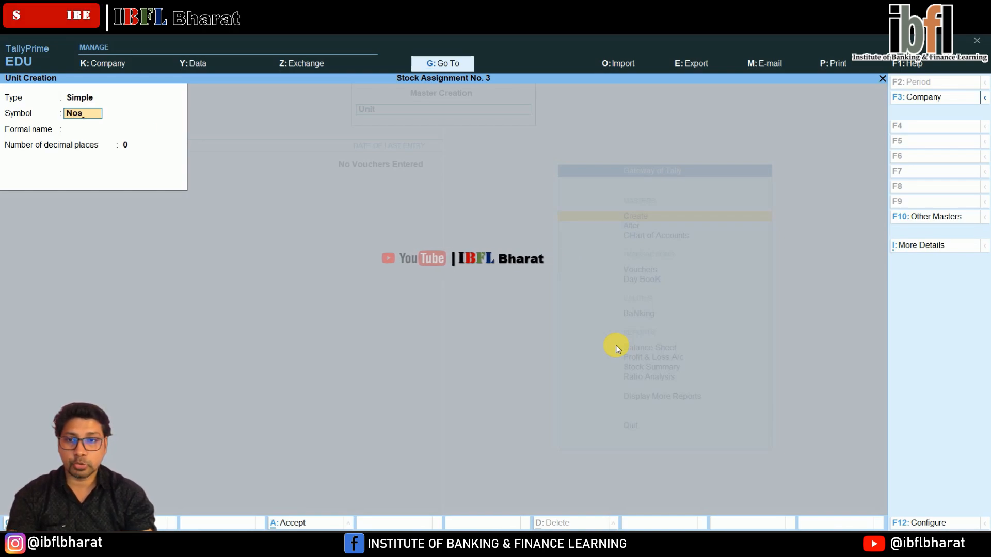
{"action": "type", "text": "Pc"}
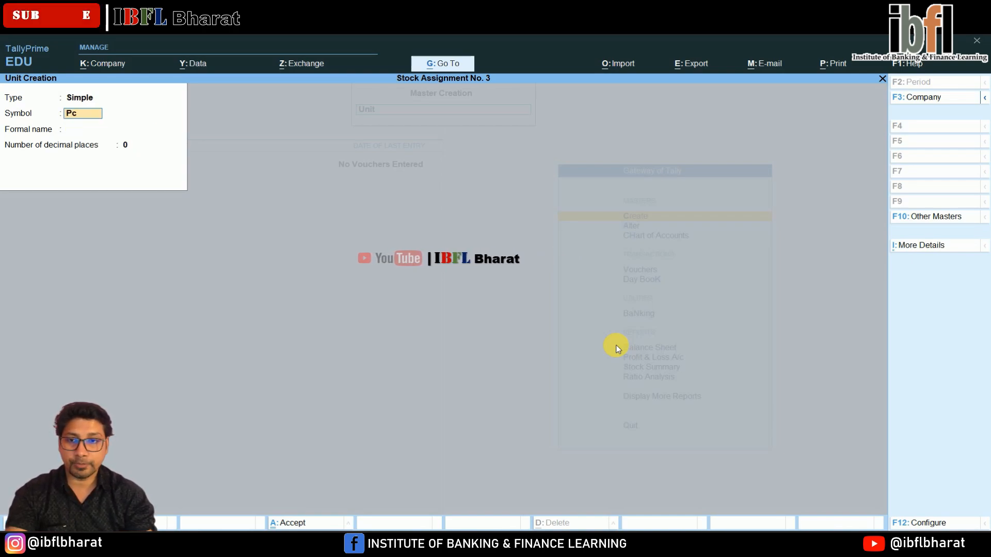
{"action": "type", "text": "s"}
{"action": "key", "text": "Return"}
{"action": "key", "text": "Return"}
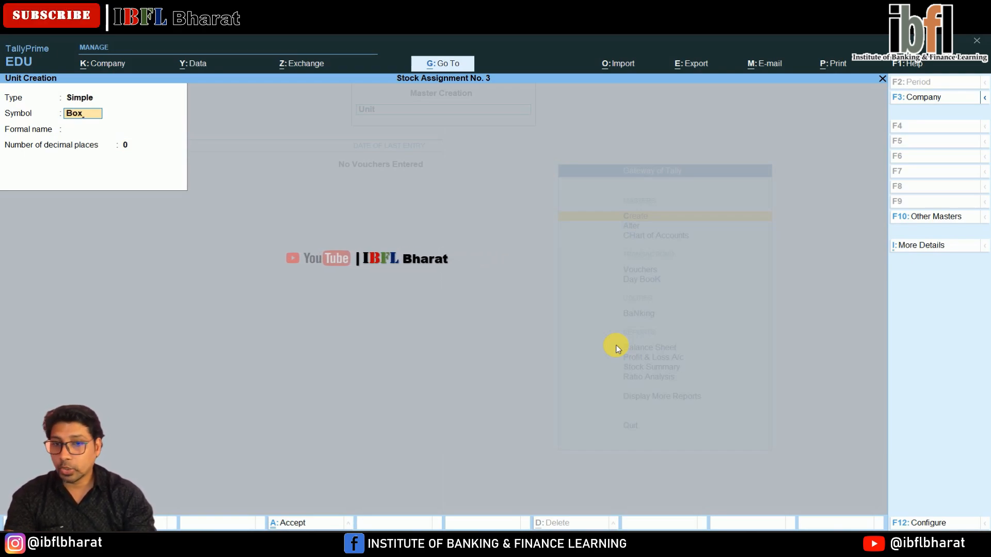
Create the simple units Box and Plt, giving Plt the formal name Plate, both with 0 decimal places
{"action": "key", "text": "Return"}
{"action": "key", "text": "Return"}
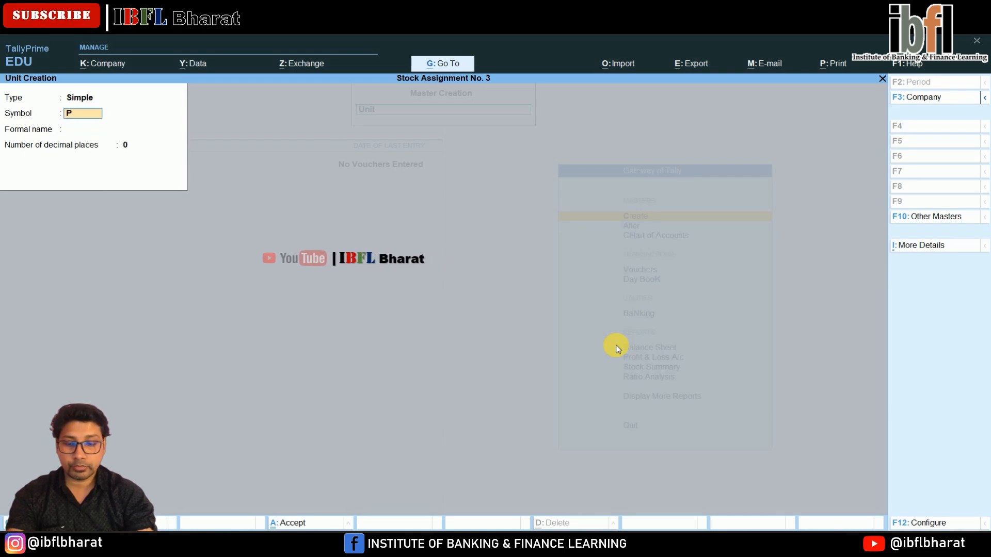
{"action": "key", "text": "Return"}
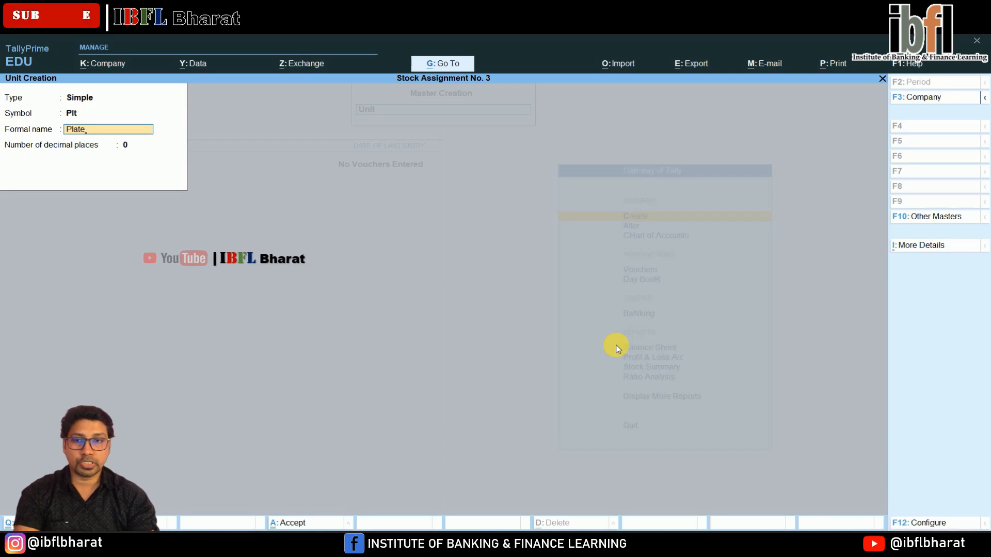
{"action": "key", "text": "Return"}
{"action": "key", "text": "Return"}
{"action": "key", "text": "Return"}
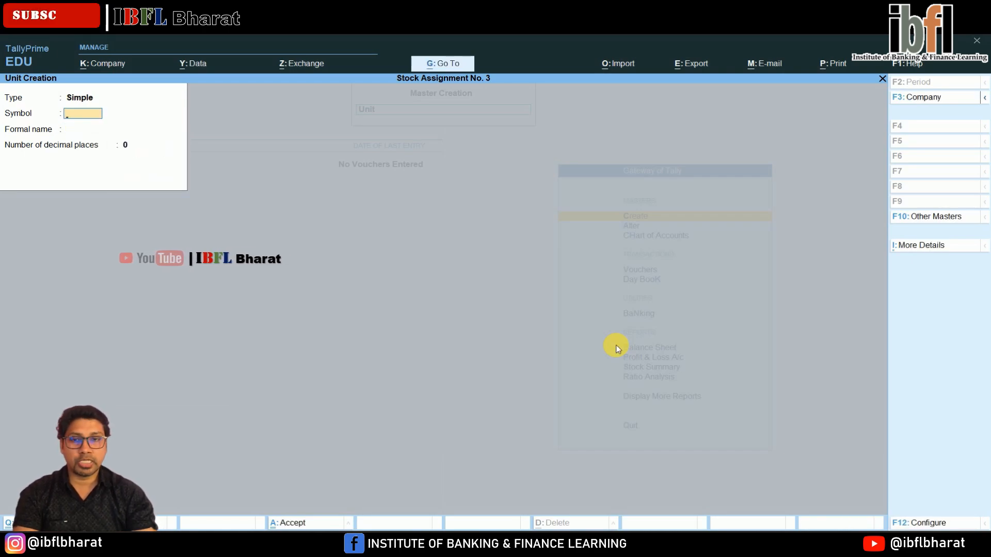
{"action": "key", "text": "BackSpace"}
{"action": "key", "text": "Up"}
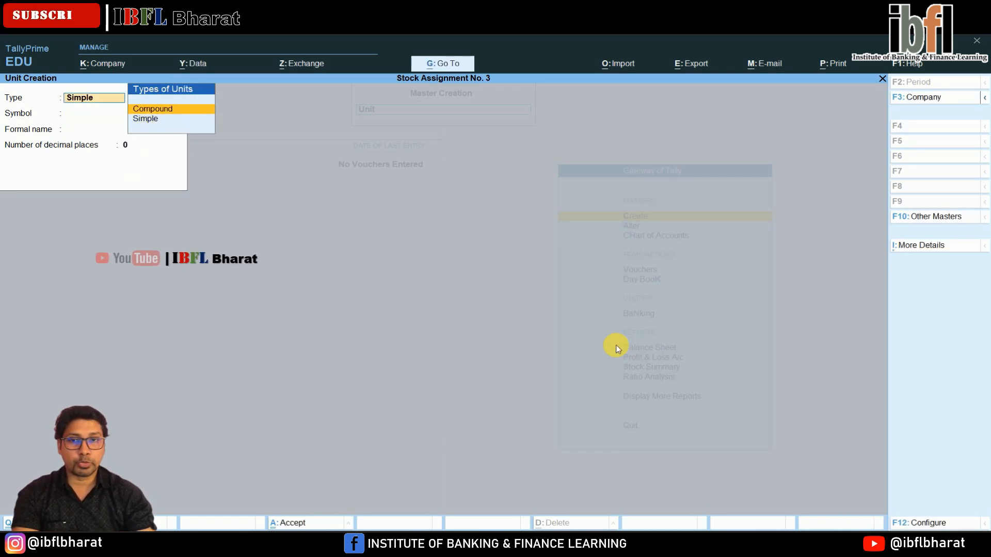
{"action": "key", "text": "Down"}
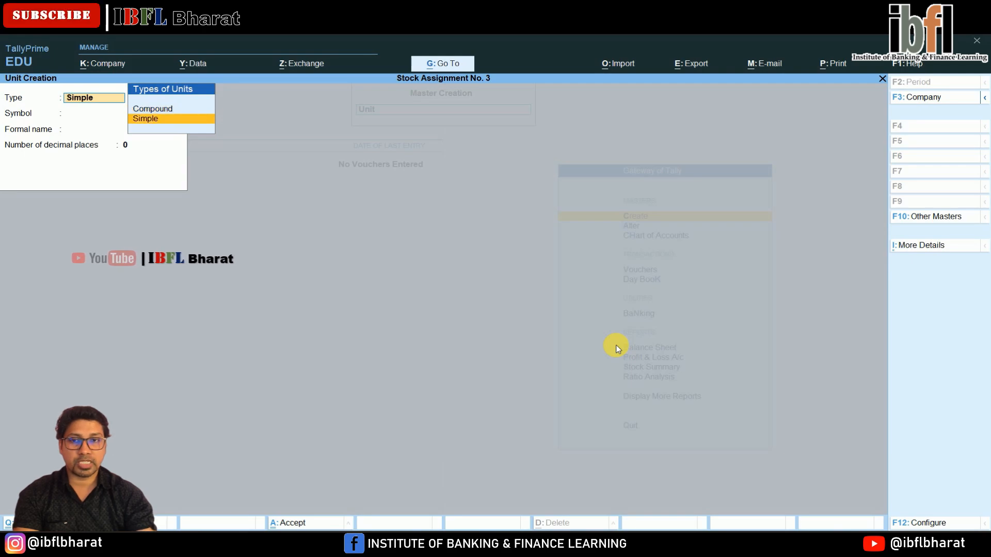
{"action": "key", "text": "Return"}
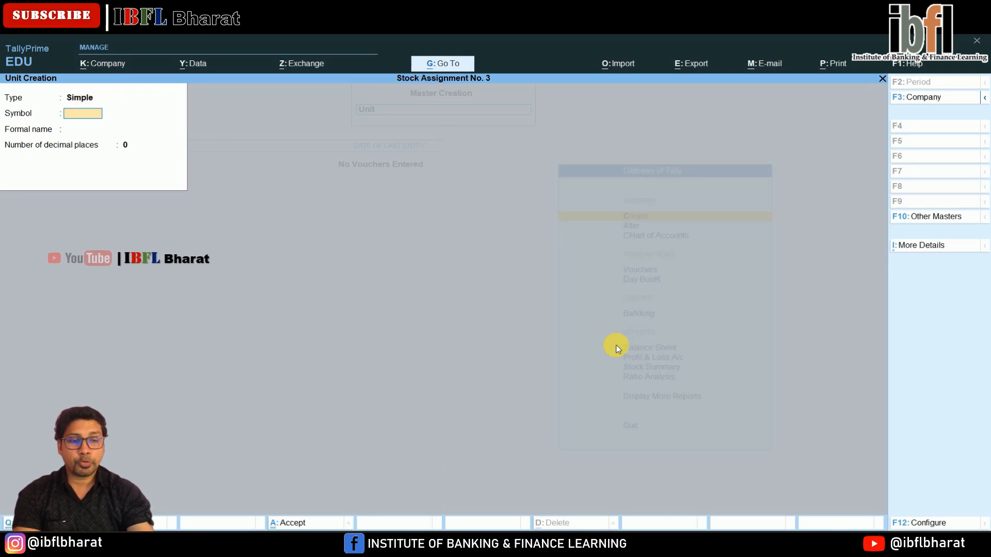
Create a compound unit with Box as the first unit, conversion 2 and Pcs as the second unit
{"action": "key", "text": "BackSpace"}
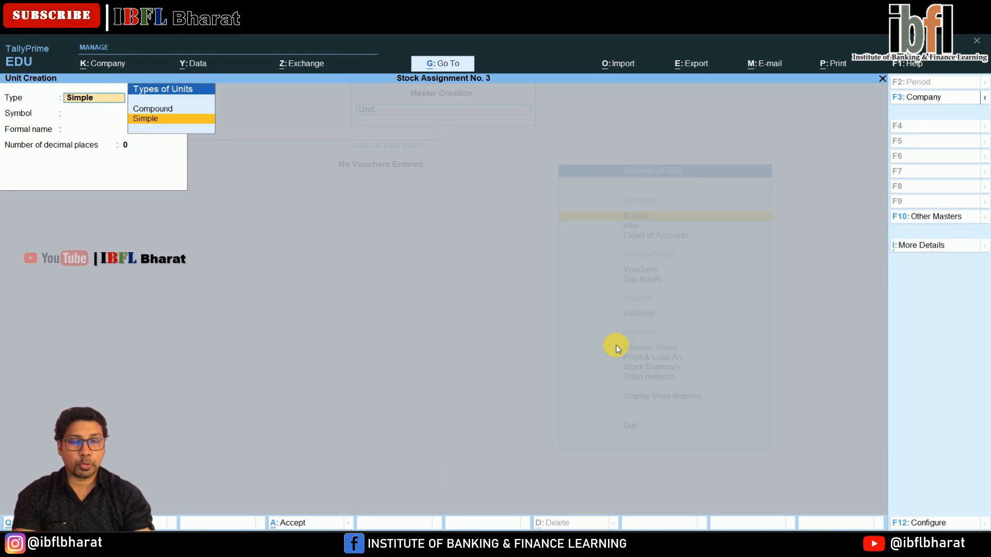
{"action": "key", "text": "Up"}
{"action": "key", "text": "Down"}
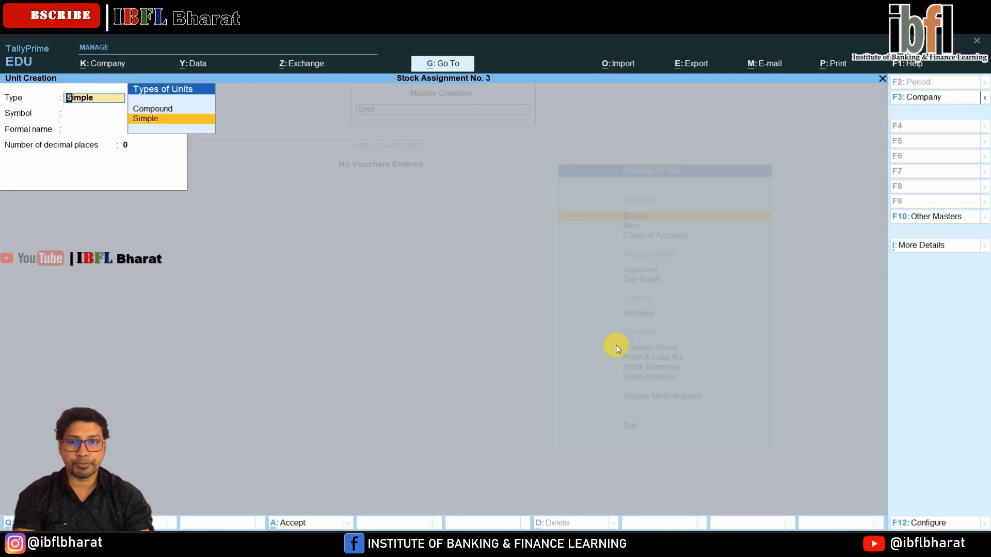
{"action": "key", "text": "Up"}
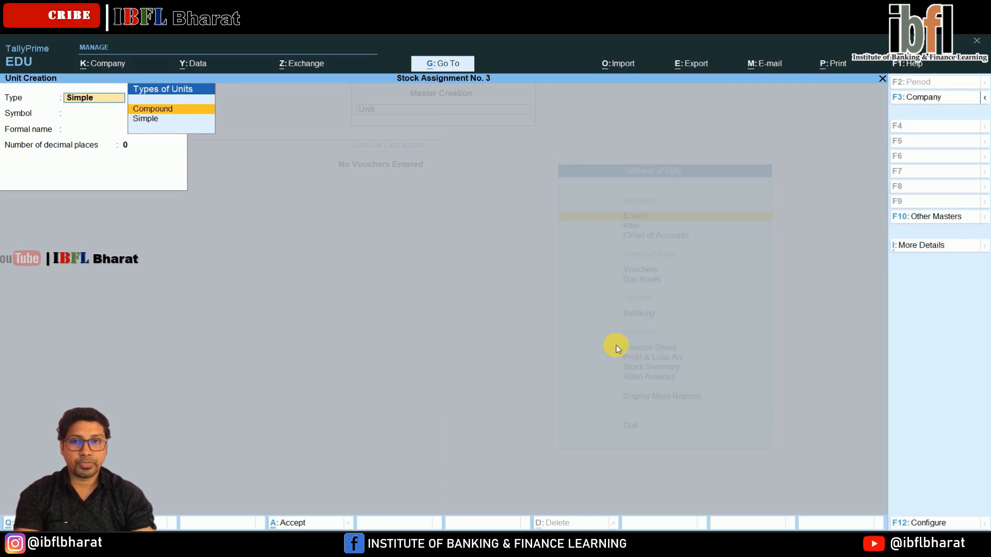
{"action": "key", "text": "Return"}
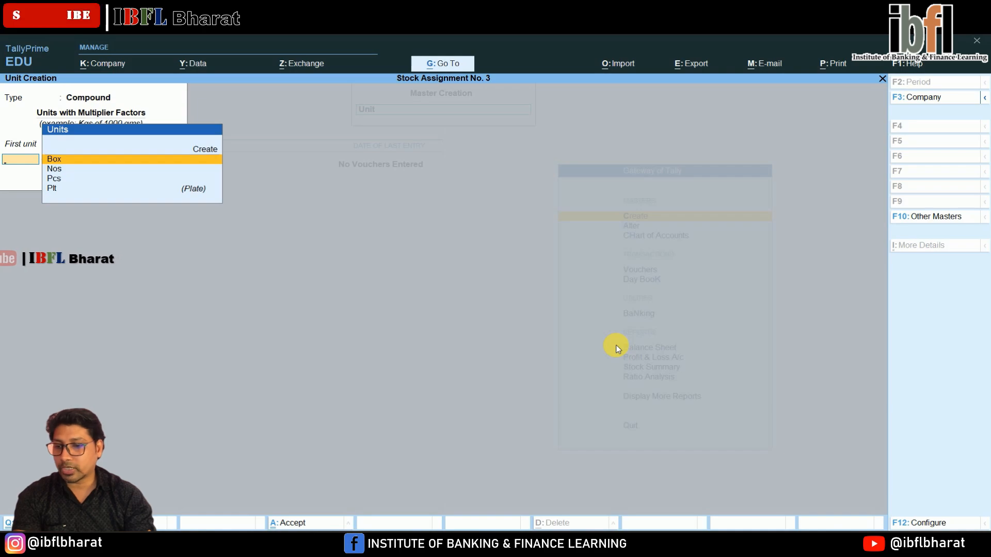
{"action": "key", "text": "Return"}
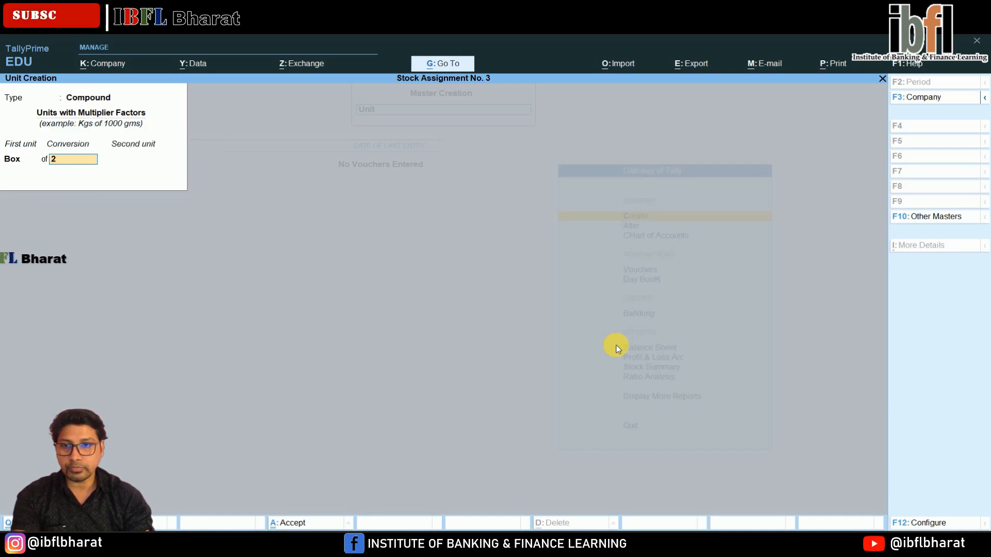
{"action": "type", "text": "2"}
{"action": "key", "text": "Return"}
{"action": "key", "text": "Down"}
{"action": "key", "text": "Return"}
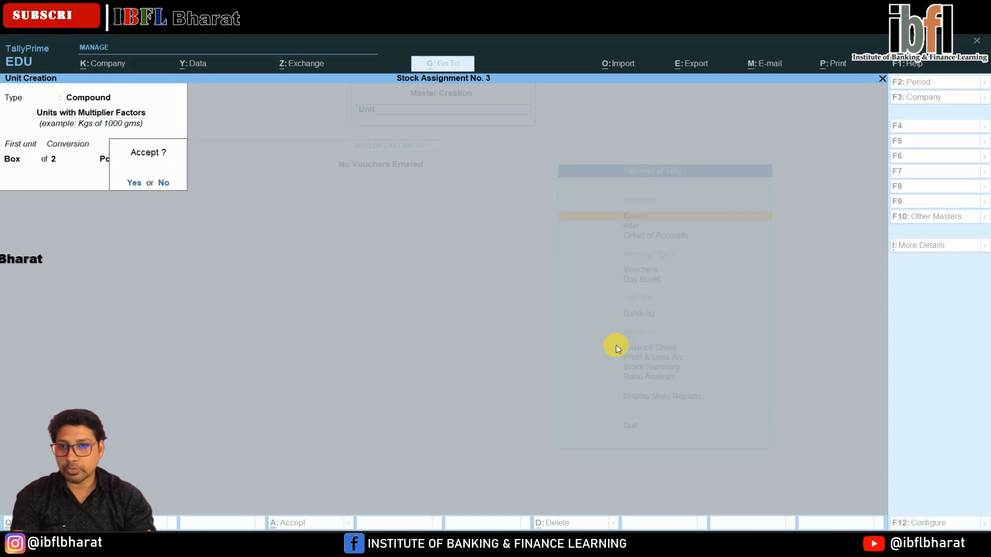
{"action": "key", "text": "Escape"}
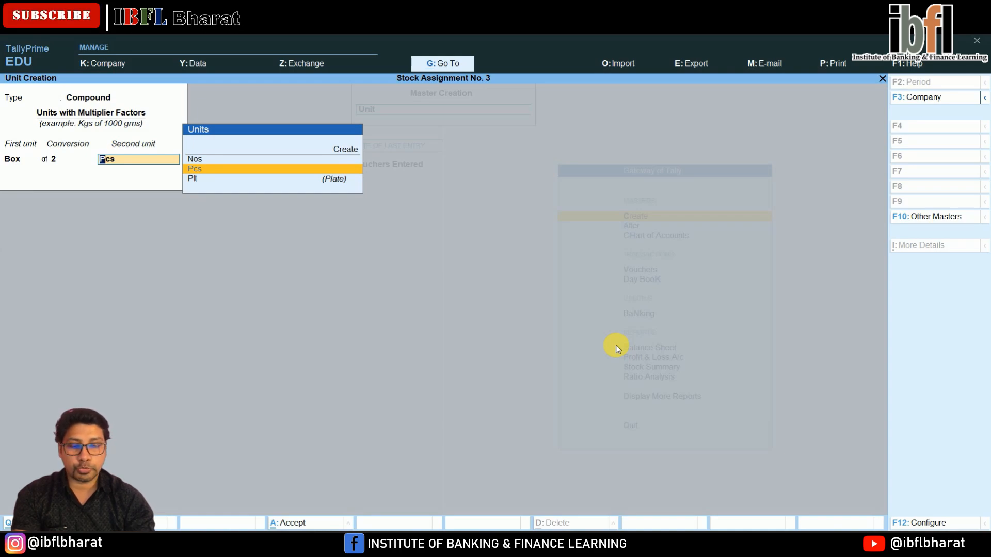
{"action": "key", "text": "Return"}
{"action": "key", "text": "n"}
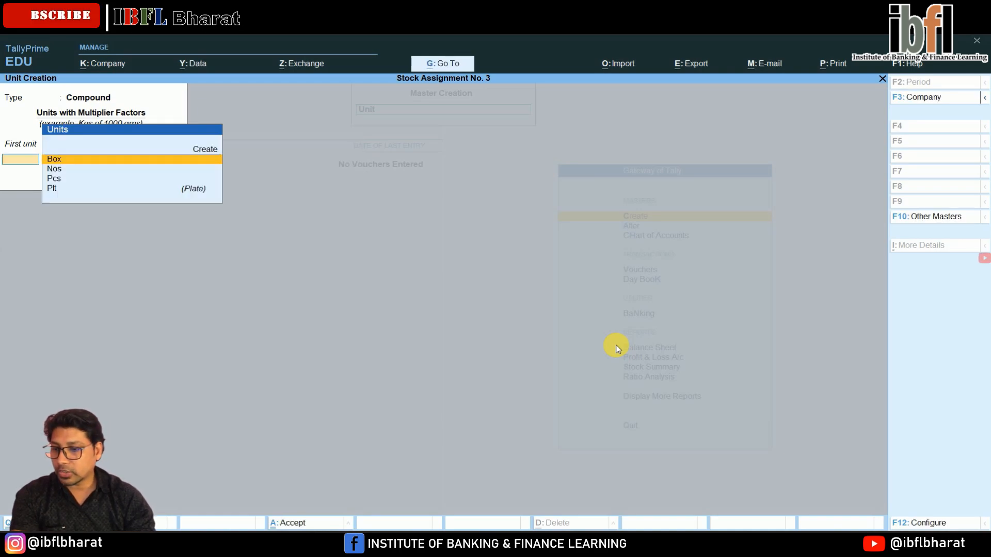
Create a compound unit of Plt of 2 Pcs and leave unit creation
{"action": "key", "text": "Down"}
{"action": "key", "text": "Down"}
{"action": "key", "text": "Down"}
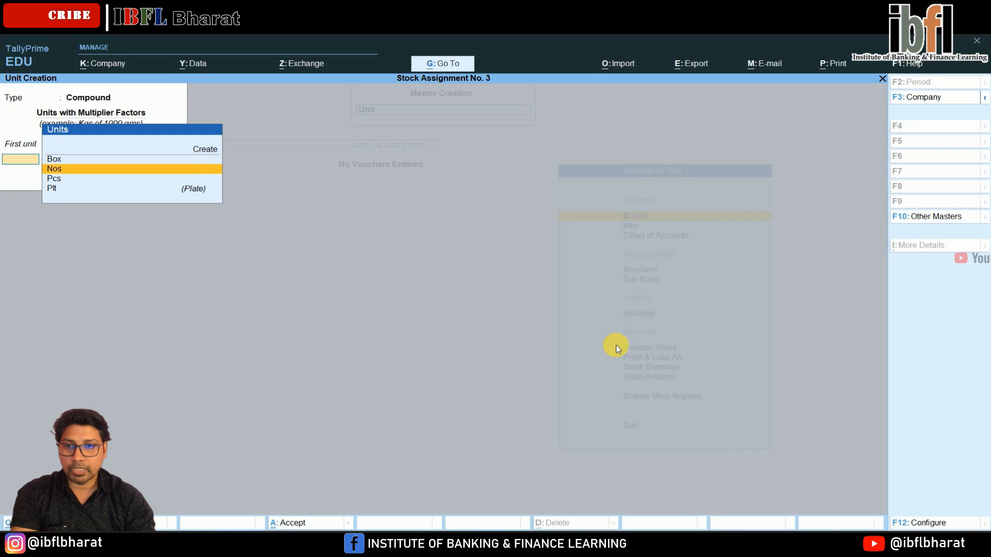
{"action": "key", "text": "Return"}
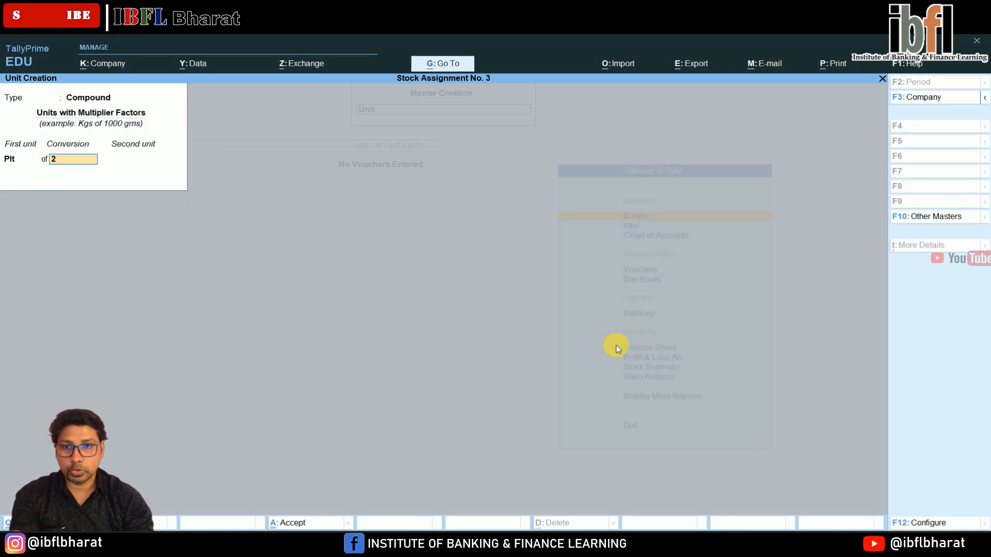
{"action": "type", "text": "2"}
{"action": "key", "text": "Return"}
{"action": "key", "text": "Down"}
{"action": "key", "text": "Down"}
{"action": "key", "text": "Down"}
{"action": "key", "text": "Return"}
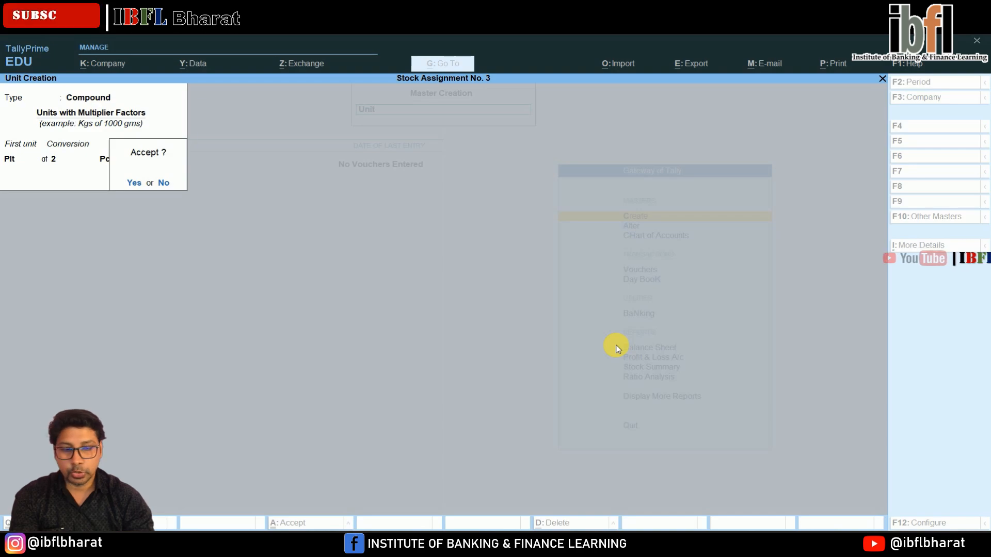
{"action": "key", "text": "Escape"}
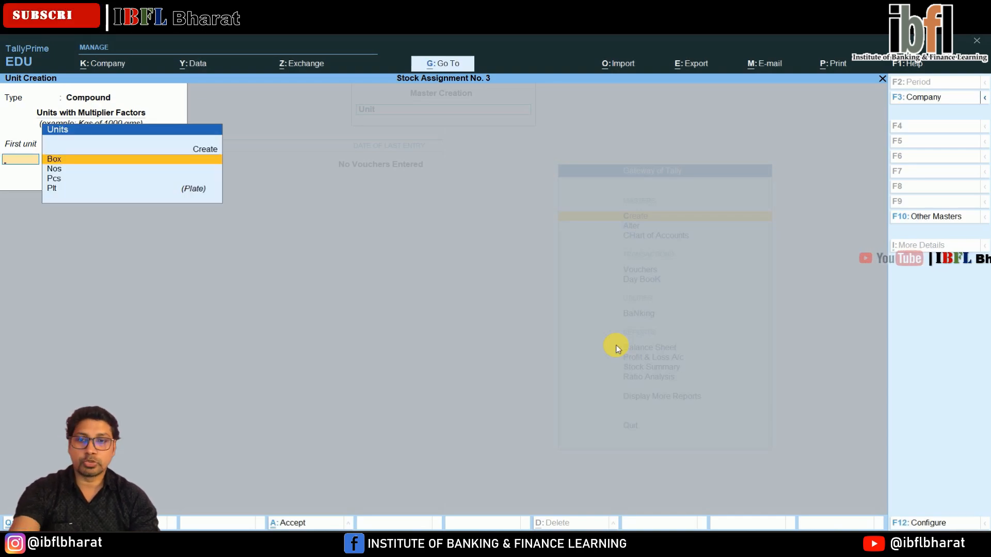
{"action": "key", "text": "Escape"}
{"action": "key", "text": "y"}
{"action": "key", "text": "Escape"}
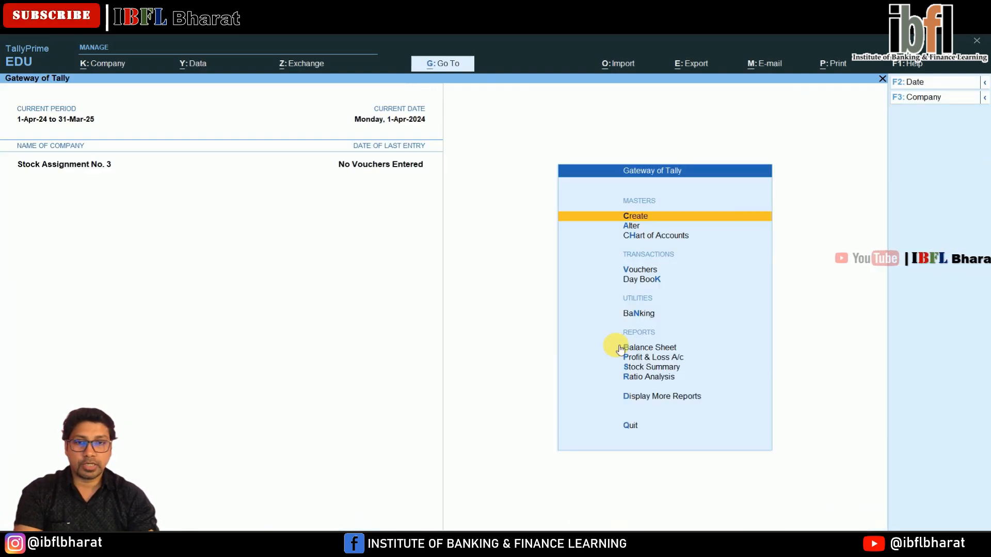
Create a stock group named Harvest under Primary, without adding quantities of items
{"action": "key", "text": "Return"}
{"action": "key", "text": "Down"}
{"action": "key", "text": "Down"}
{"action": "key", "text": "Down"}
{"action": "key", "text": "Down"}
{"action": "key", "text": "Return"}
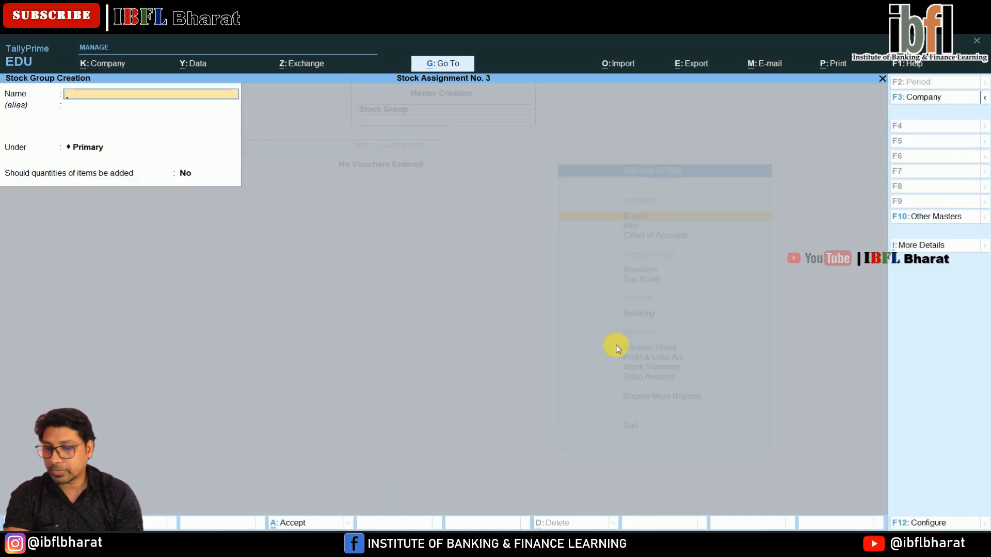
{"action": "type", "text": "Harvest"}
{"action": "key", "text": "Return"}
{"action": "key", "text": "Return"}
{"action": "key", "text": "Return"}
{"action": "key", "text": "Return"}
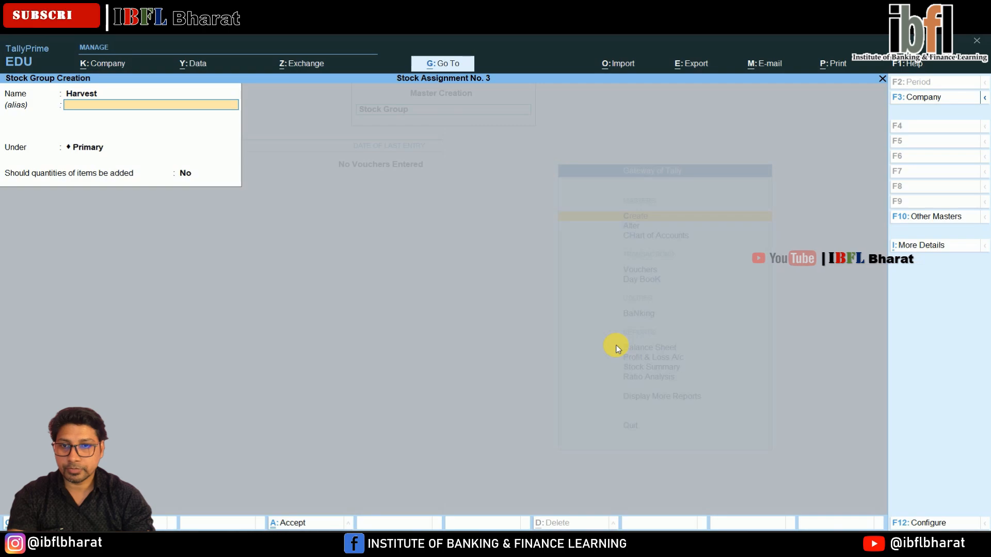
{"action": "key", "text": "Return"}
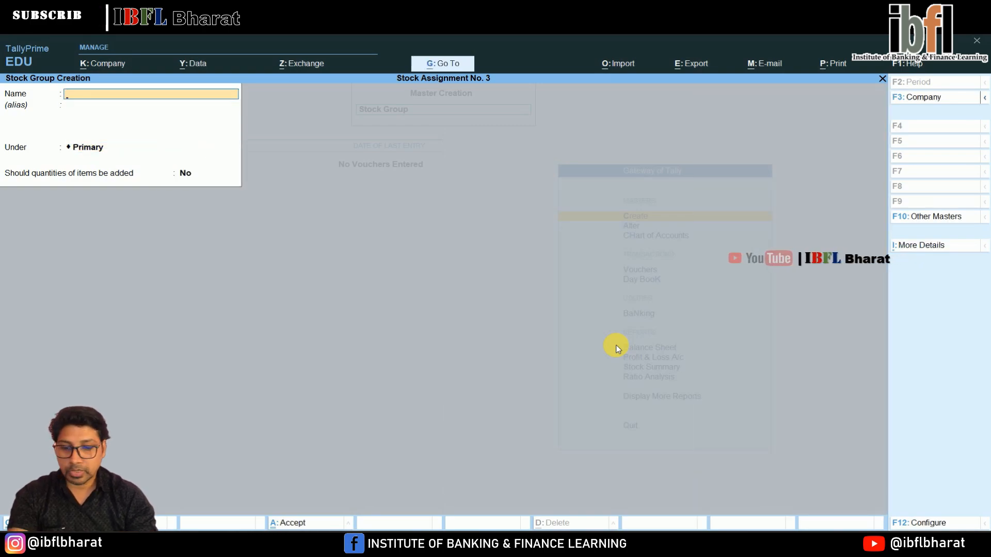
Create a stock group named DK under Primary, without adding quantities of items
{"action": "type", "text": "DK"}
{"action": "key", "text": "Return"}
{"action": "key", "text": "Return"}
{"action": "key", "text": "Return"}
{"action": "key", "text": "Return"}
{"action": "key", "text": "Return"}
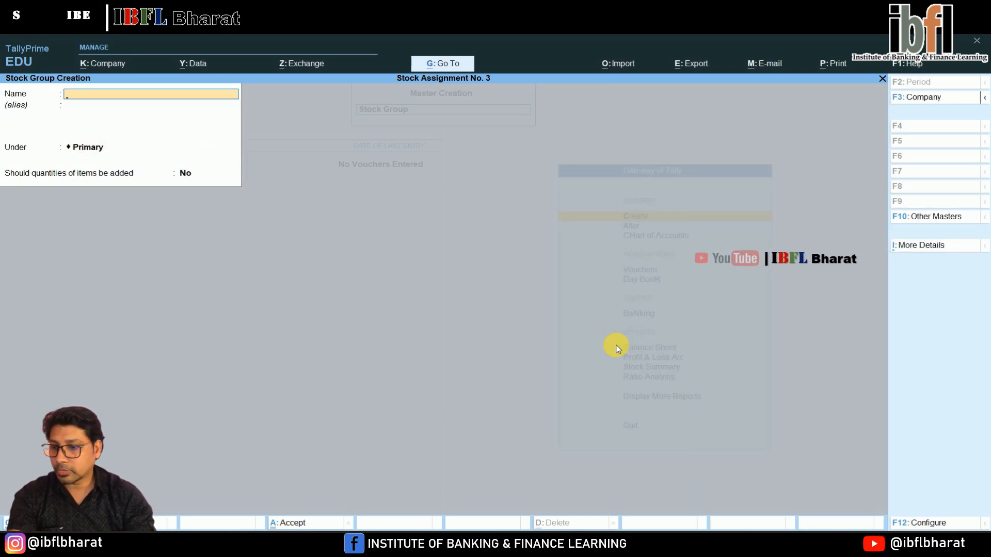
Create a stock group named Pizza Hut under Primary, without adding quantities of items
{"action": "type", "text": "Pizza Hut"}
{"action": "key", "text": "Return"}
{"action": "key", "text": "Return"}
{"action": "key", "text": "Return"}
{"action": "key", "text": "Return"}
{"action": "key", "text": "Return"}
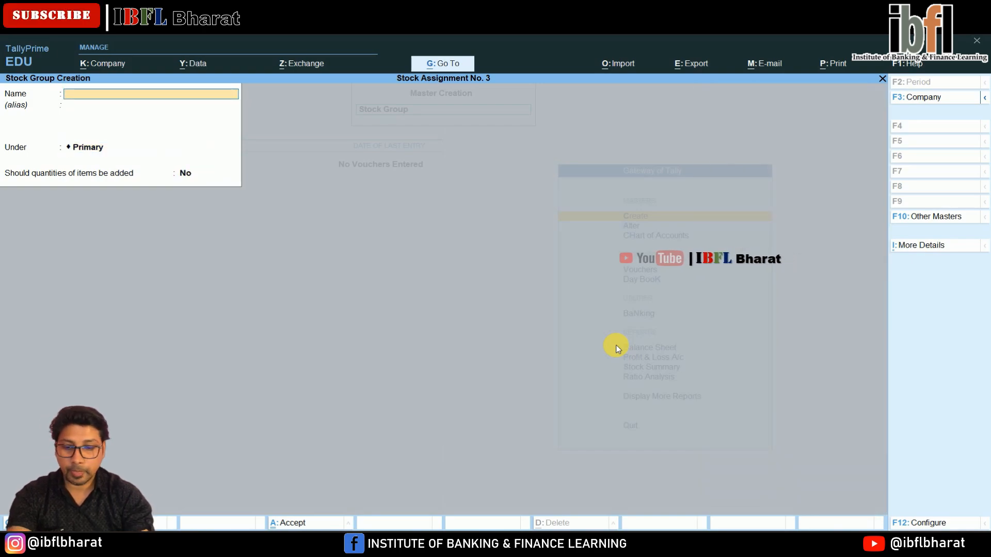
Create a stock group named Nestle under Primary, without adding quantities of items
{"action": "type", "text": "Nestle"}
{"action": "key", "text": "Return"}
{"action": "key", "text": "Return"}
{"action": "key", "text": "Return"}
{"action": "key", "text": "Return"}
{"action": "key", "text": "Return"}
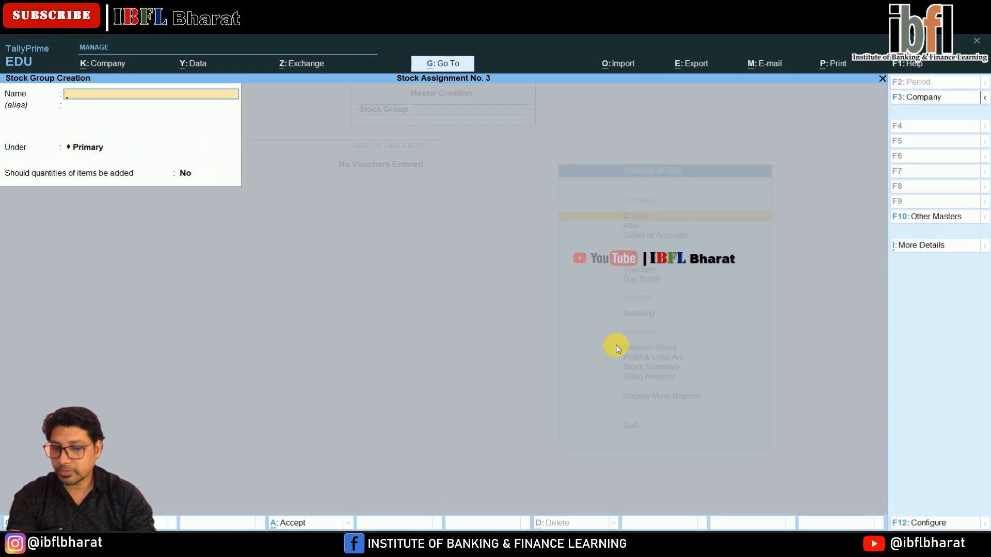
Create a stock group named CocaCola under Primary, without adding quantities of items
{"action": "type", "text": "CocaCola"}
{"action": "key", "text": "Return"}
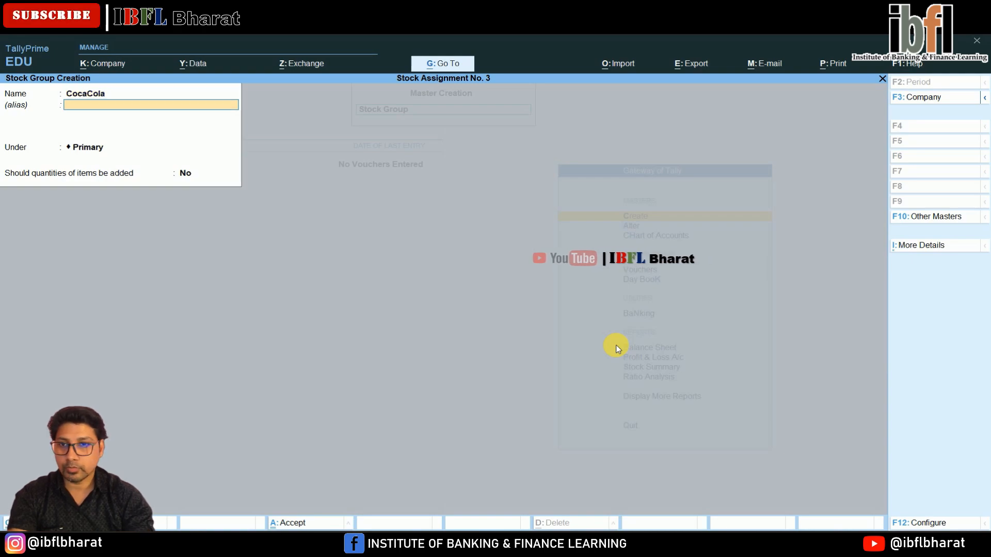
{"action": "key", "text": "Return"}
{"action": "key", "text": "Return"}
{"action": "key", "text": "Return"}
{"action": "key", "text": "Return"}
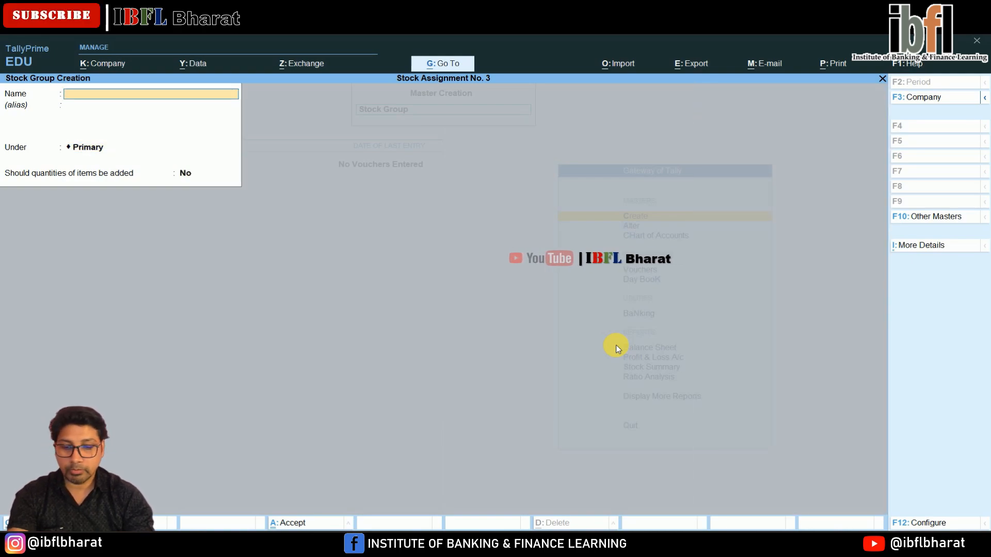
Create a stock group named Mc'Veggie under Primary, without adding quantities of items
{"action": "type", "text": "Mr.Veggie"}
{"action": "key", "text": "Return"}
{"action": "key", "text": "Return"}
{"action": "key", "text": "Return"}
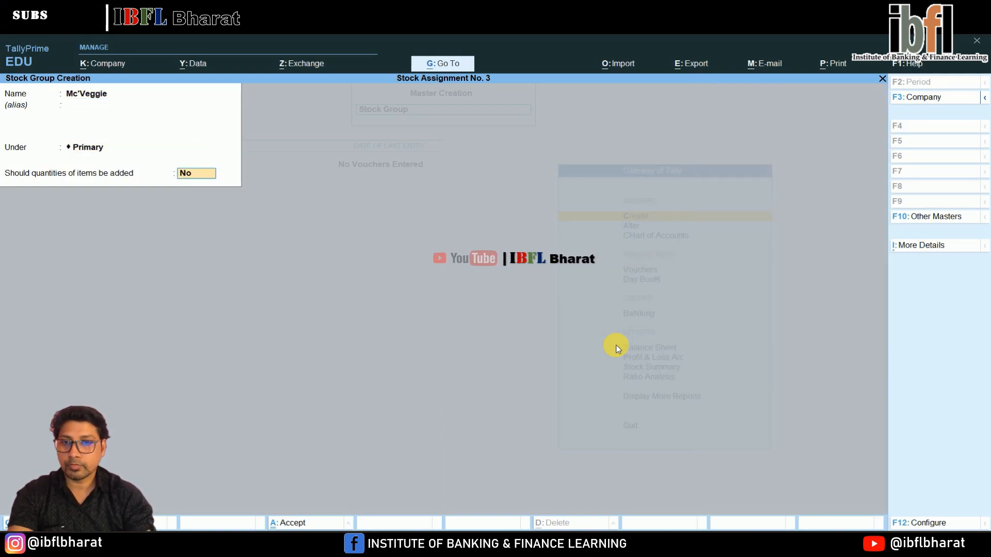
{"action": "key", "text": "Return"}
{"action": "key", "text": "Return"}
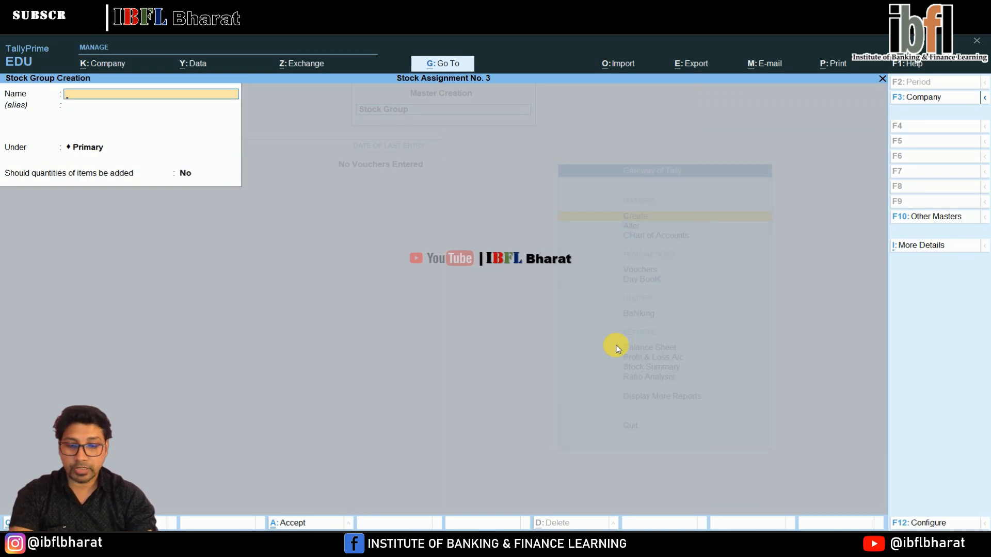
Create a stock group named Bakery under Primary, without adding quantities of items
{"action": "type", "text": "Bakery"}
{"action": "key", "text": "Return"}
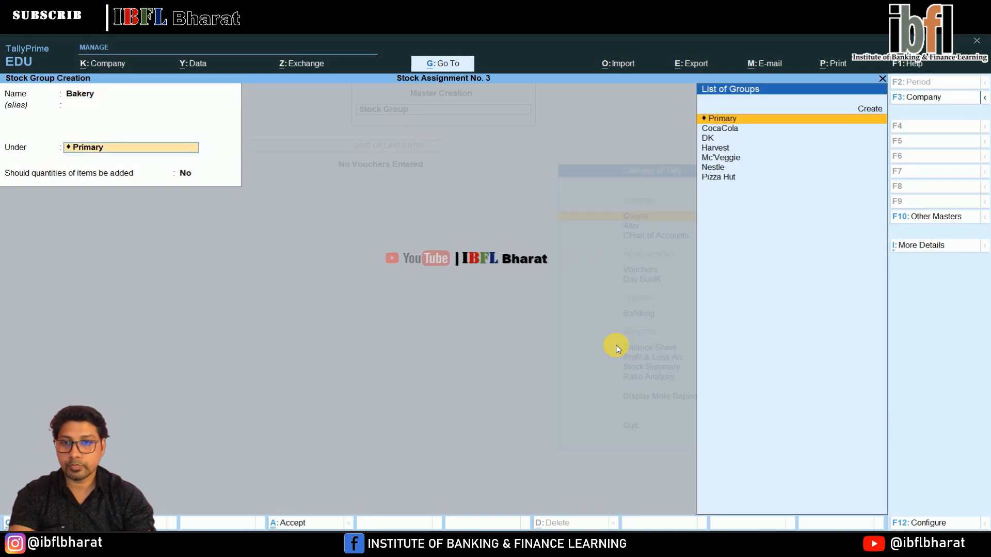
{"action": "key", "text": "Return"}
{"action": "key", "text": "Return"}
{"action": "key", "text": "Return"}
Create a stock group named Amul under Primary, without adding quantities of items
{"action": "type", "text": "Amul"}
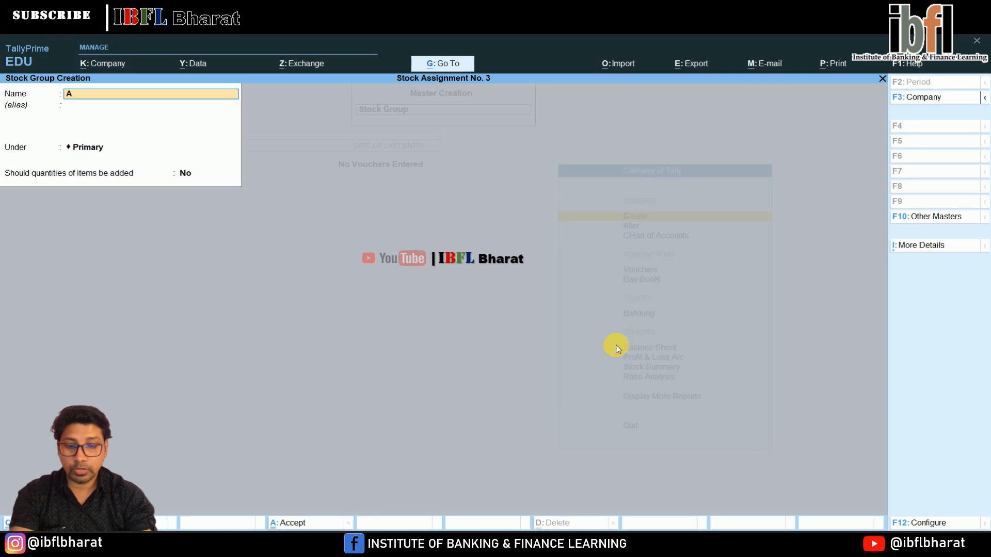
{"action": "key", "text": "Return"}
{"action": "key", "text": "Return"}
{"action": "key", "text": "Return"}
{"action": "key", "text": "Return"}
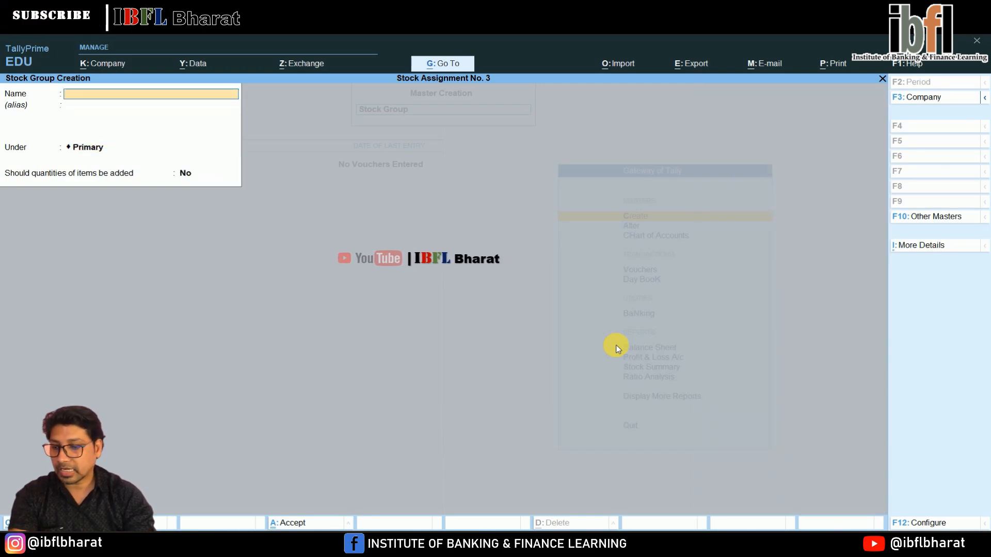
Create a stock group named Dairy Milk under Primary, without adding quantities, and leave stock group creation
{"action": "type", "text": "Dairy Milk"}
{"action": "key", "text": "Return"}
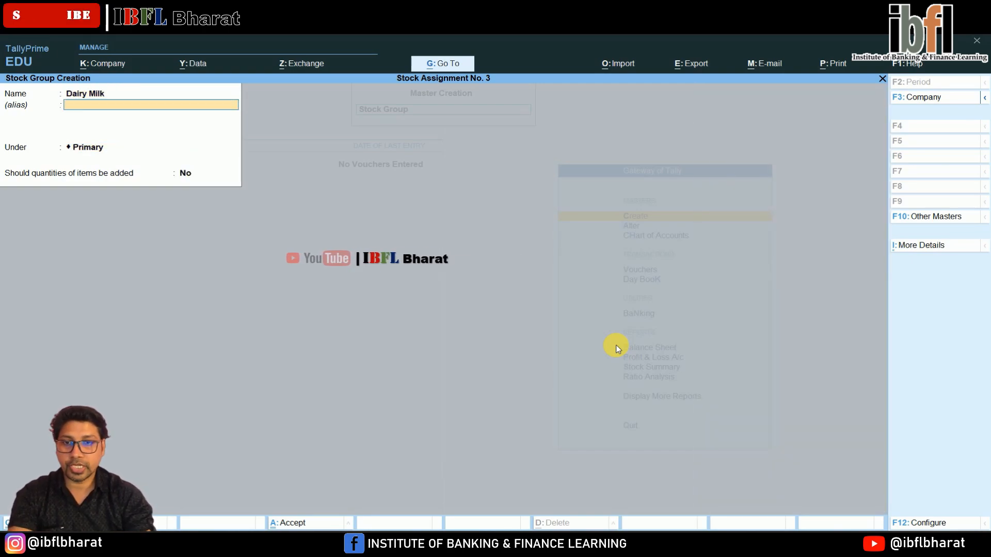
{"action": "key", "text": "Return"}
{"action": "key", "text": "Return"}
{"action": "key", "text": "Return"}
{"action": "key", "text": "Return"}
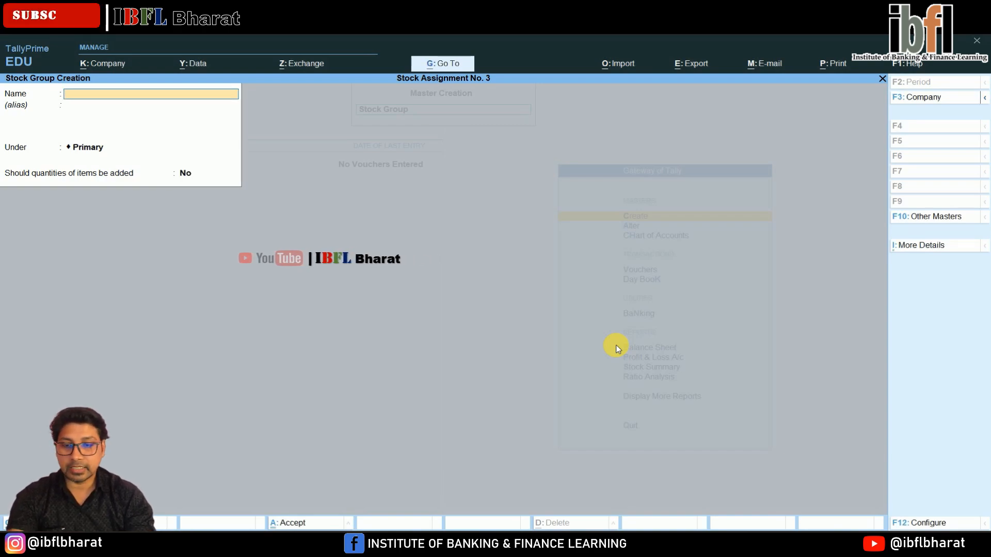
{"action": "key", "text": "Escape"}
{"action": "key", "text": "y"}
Create a stock category named Food under Primary
{"action": "key", "text": "Down"}
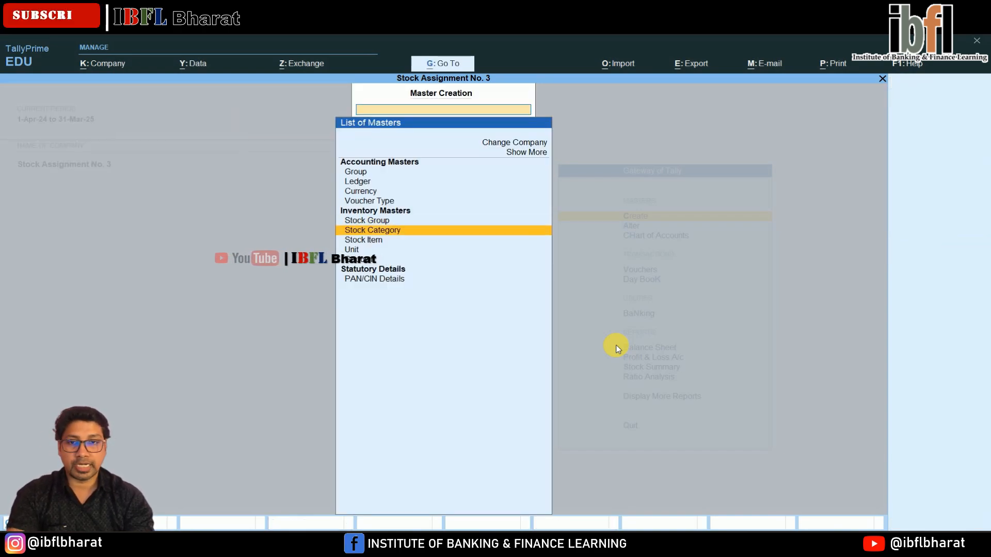
{"action": "key", "text": "Return"}
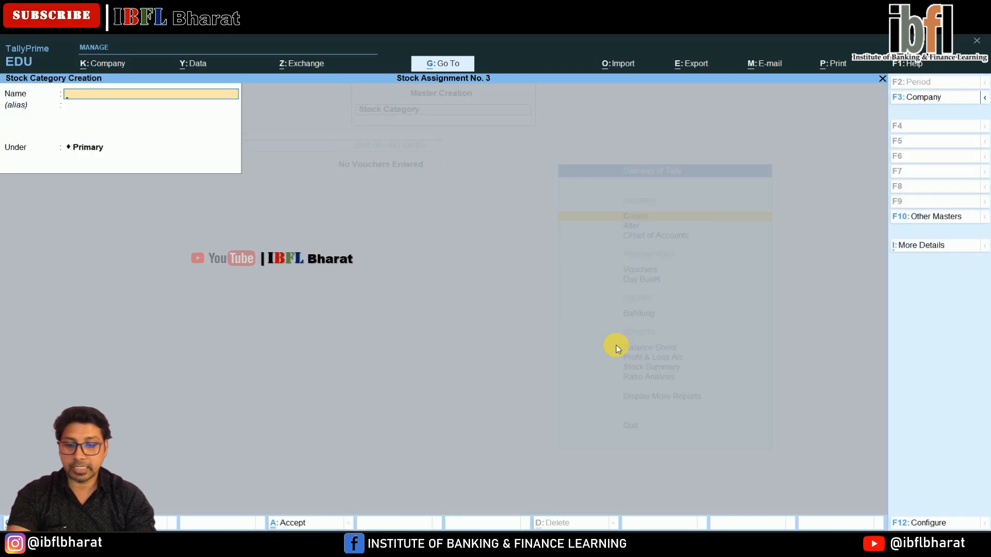
{"action": "type", "text": "Food"}
{"action": "key", "text": "Return"}
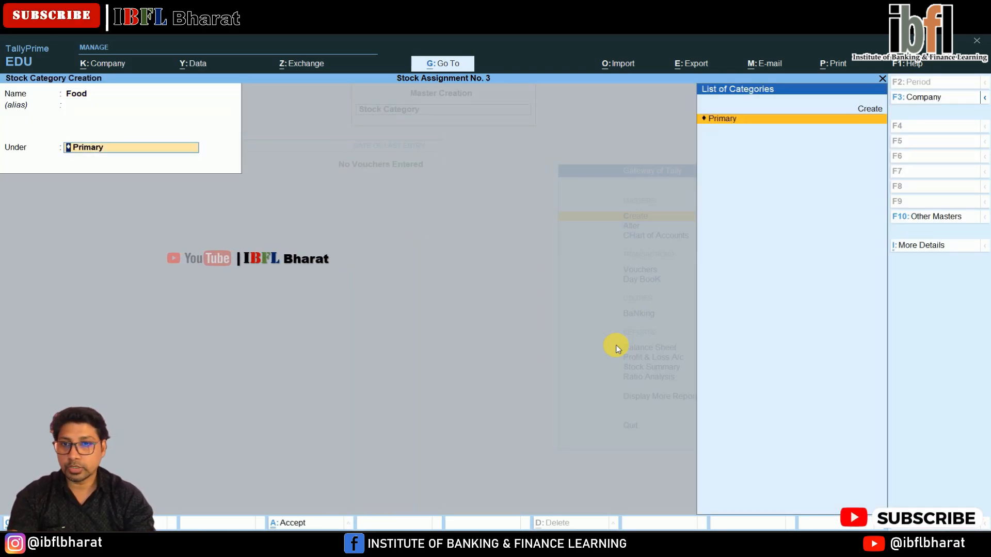
{"action": "key", "text": "Return"}
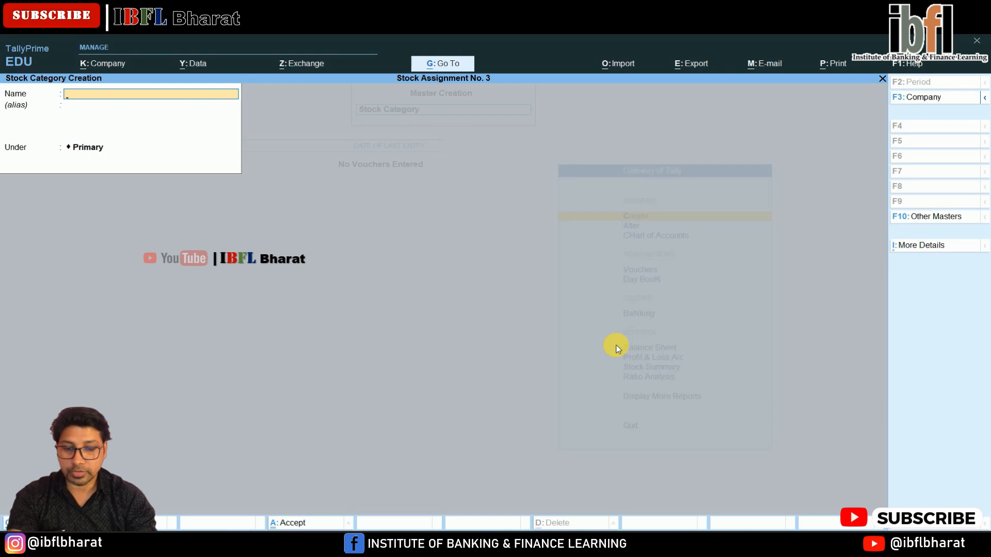
Create a second stock category named Beverages under Primary and leave stock category creation
{"action": "type", "text": "Beverages"}
{"action": "key", "text": "Return"}
{"action": "key", "text": "Return"}
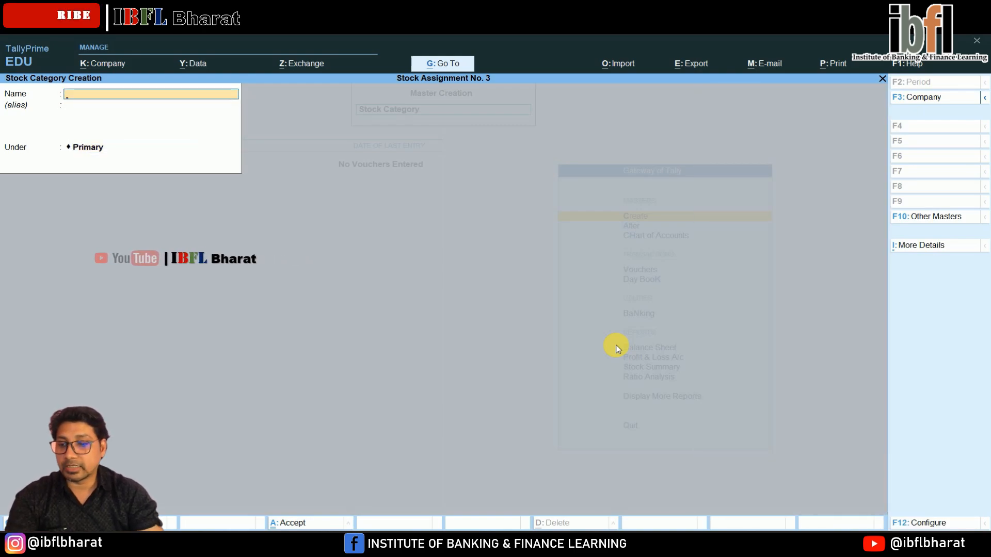
{"action": "key", "text": "Escape"}
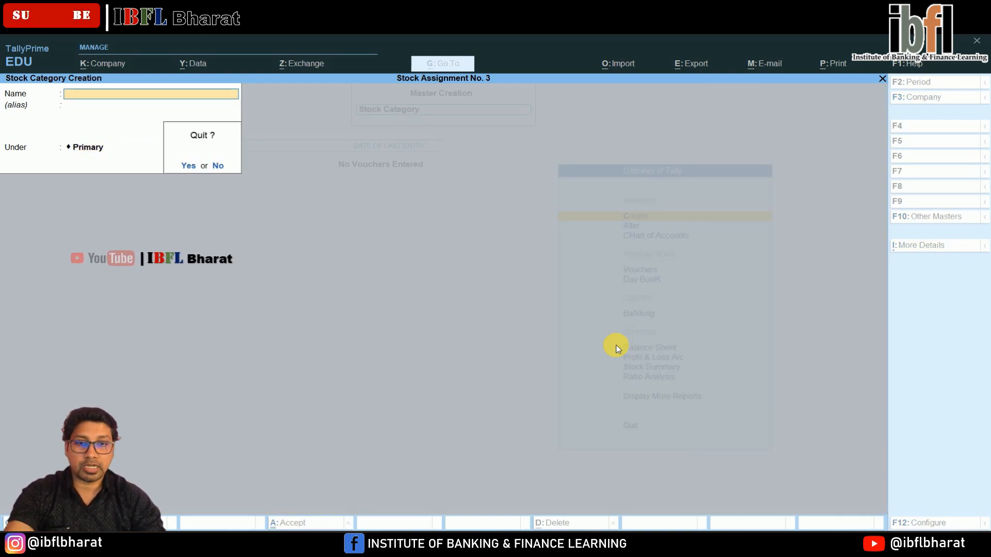
{"action": "key", "text": "y"}
{"action": "key", "text": "Down"}
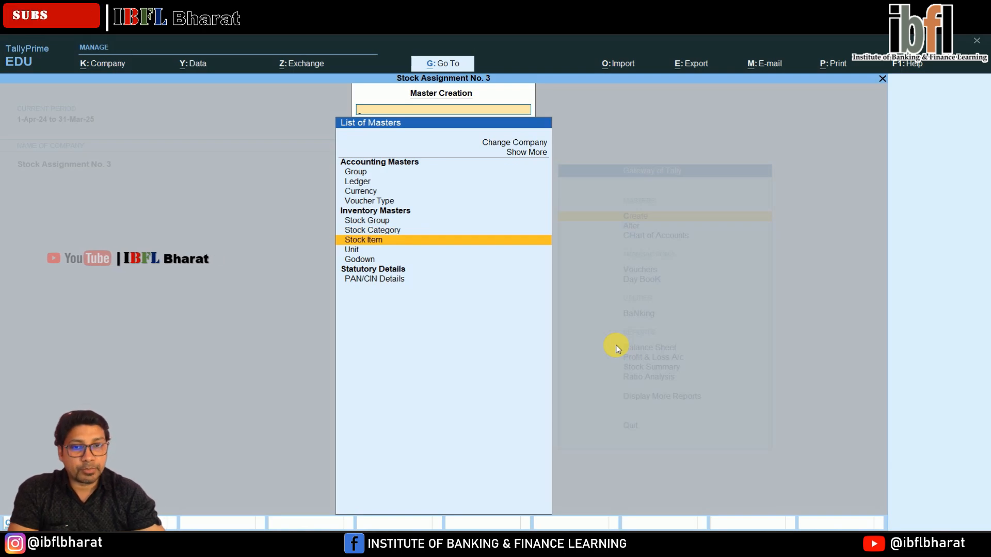
Start a new stock item named Harvest Bread, without an alias or part number
{"action": "key", "text": "Down"}
{"action": "key", "text": "Down"}
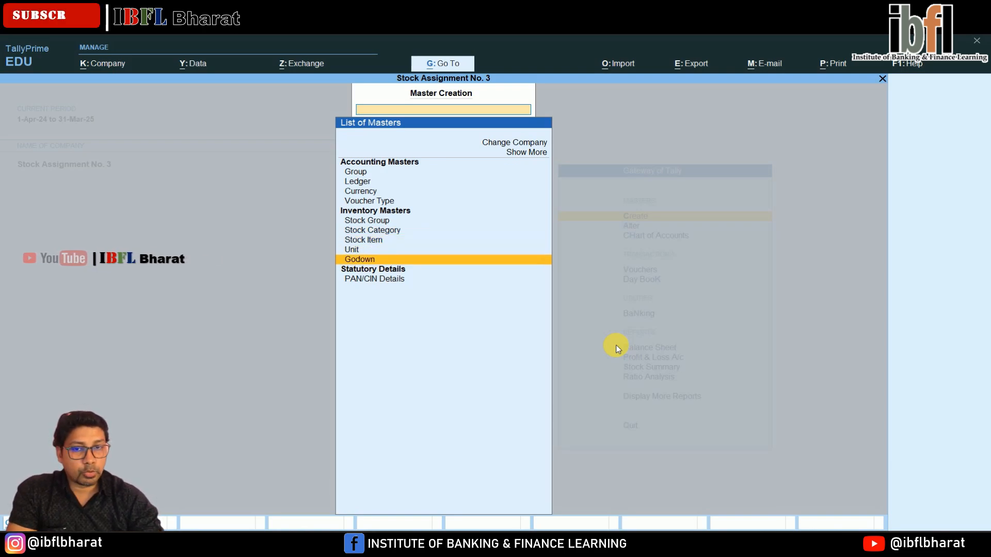
{"action": "key", "text": "Up"}
{"action": "key", "text": "Up"}
{"action": "key", "text": "Up"}
{"action": "key", "text": "Up"}
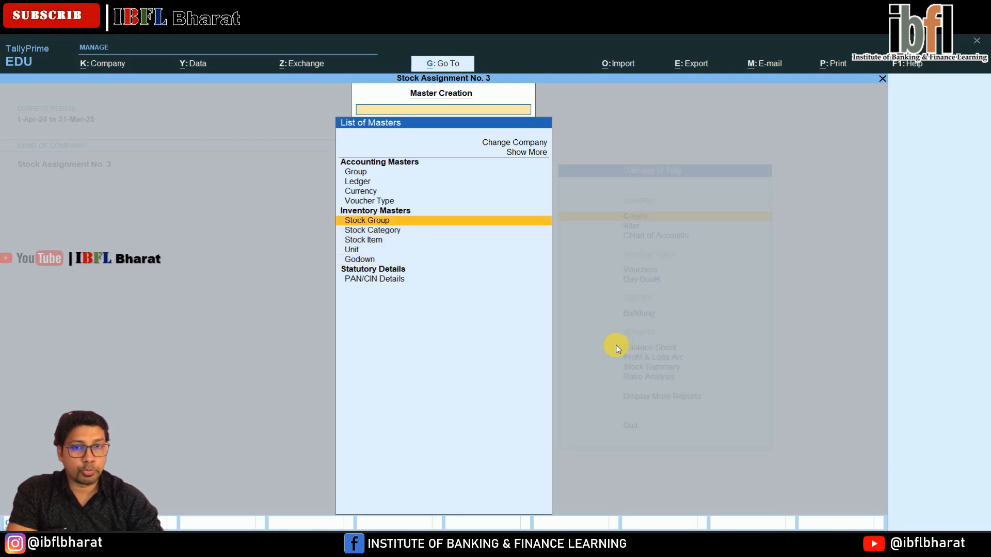
{"action": "key", "text": "Down"}
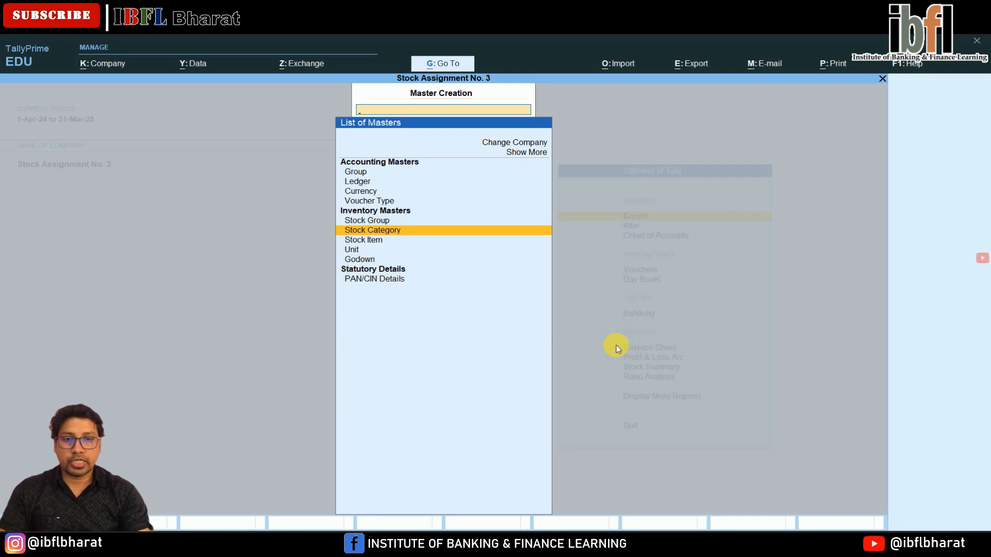
{"action": "key", "text": "Down"}
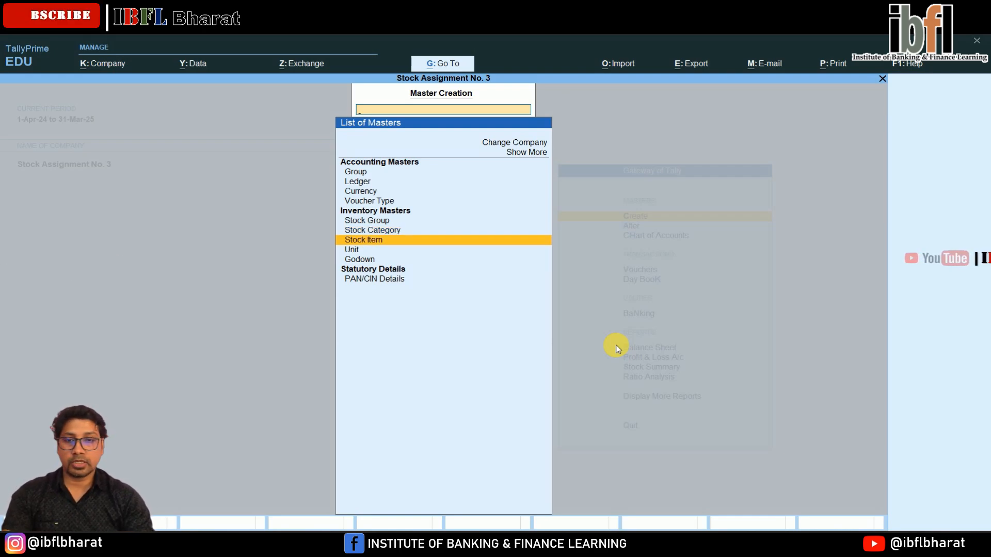
{"action": "key", "text": "Return"}
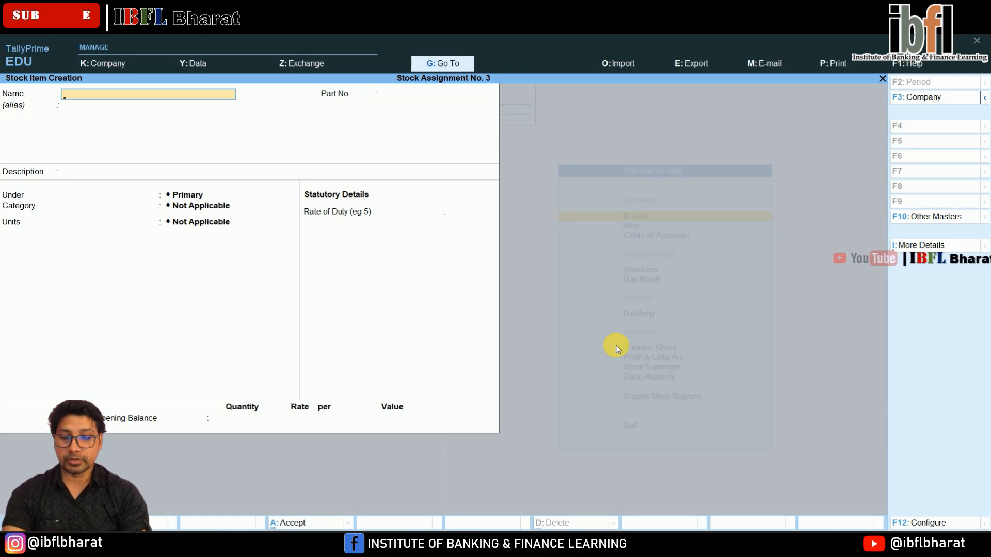
{"action": "type", "text": "Bre"}
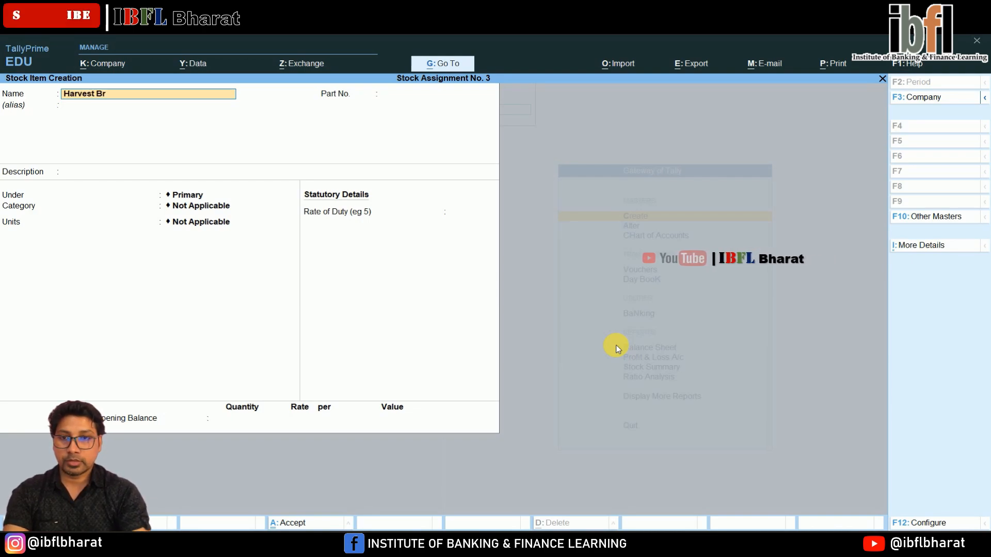
{"action": "key", "text": "Return"}
{"action": "key", "text": "Return"}
{"action": "key", "text": "Return"}
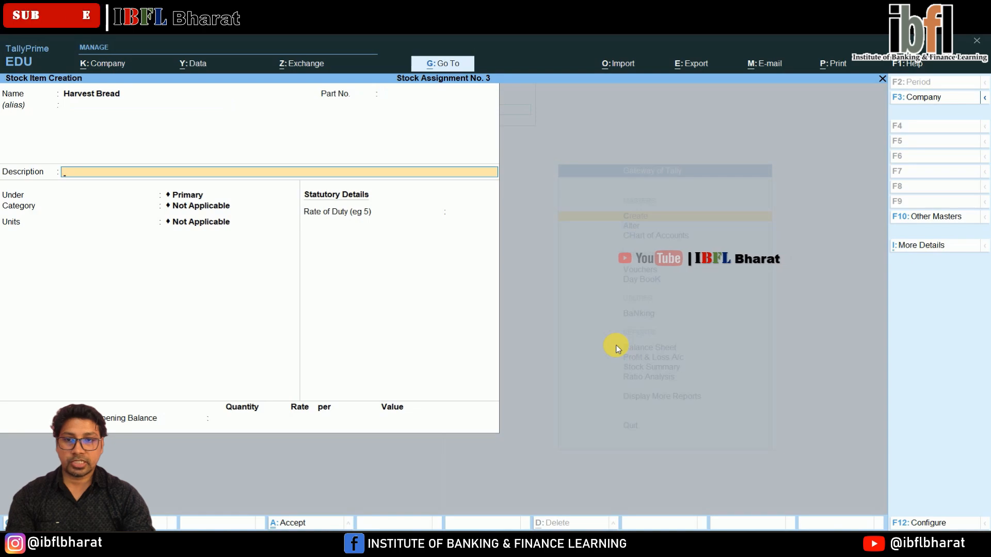
Place the Harvest Bread item under the Harvest stock group and in the Food category, without a description
{"action": "key", "text": "Return"}
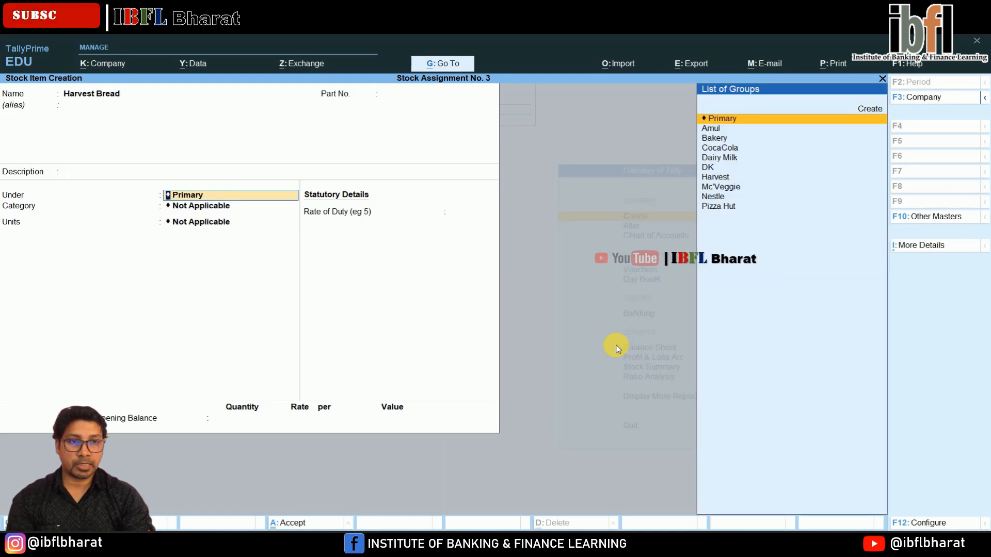
{"action": "key", "text": "Down"}
{"action": "key", "text": "Down"}
{"action": "key", "text": "Down"}
{"action": "key", "text": "Down"}
{"action": "key", "text": "Down"}
{"action": "key", "text": "Down"}
{"action": "key", "text": "Return"}
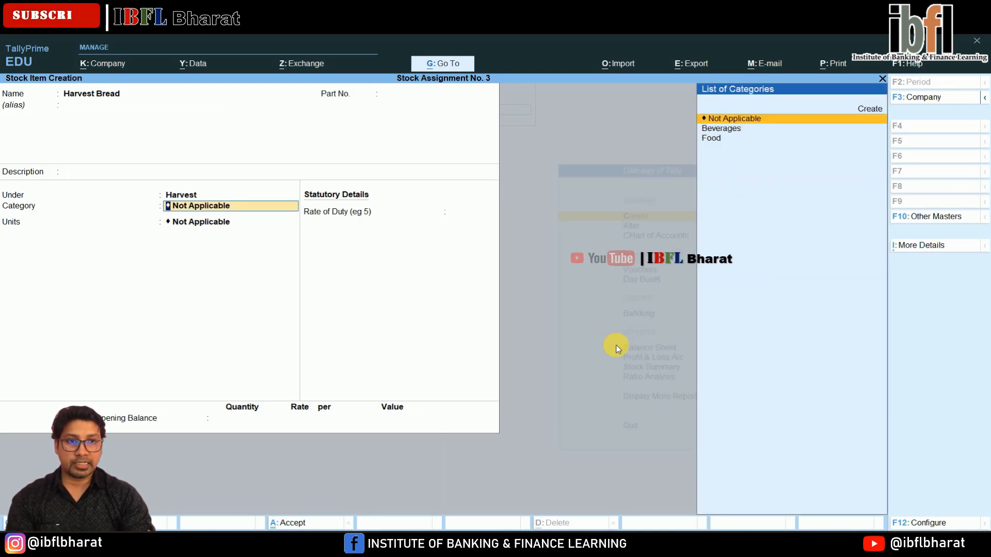
{"action": "key", "text": "Down"}
{"action": "key", "text": "Down"}
{"action": "key", "text": "Return"}
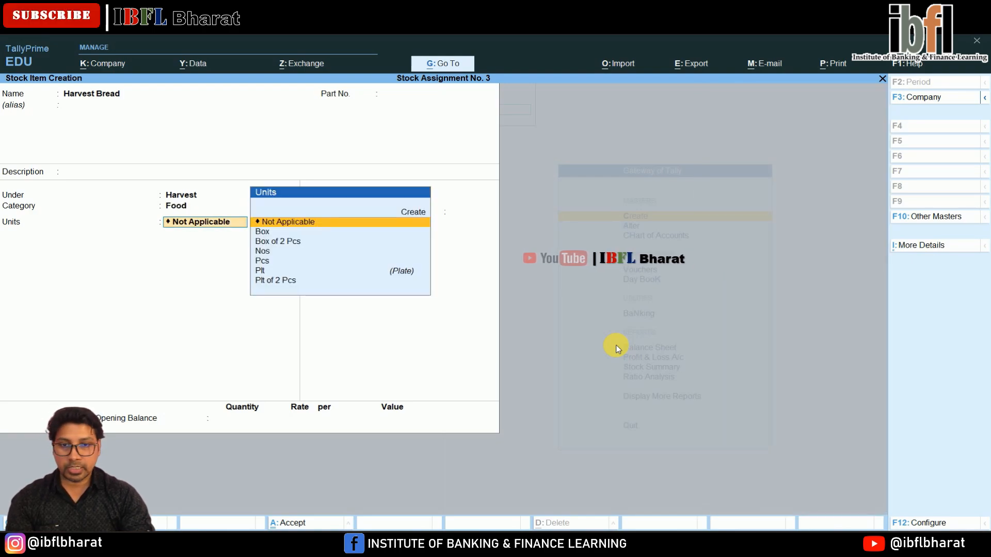
Set the unit of Harvest Bread to Pcs
{"action": "key", "text": "Down"}
{"action": "key", "text": "Down"}
{"action": "key", "text": "Down"}
{"action": "key", "text": "Down"}
{"action": "key", "text": "Return"}
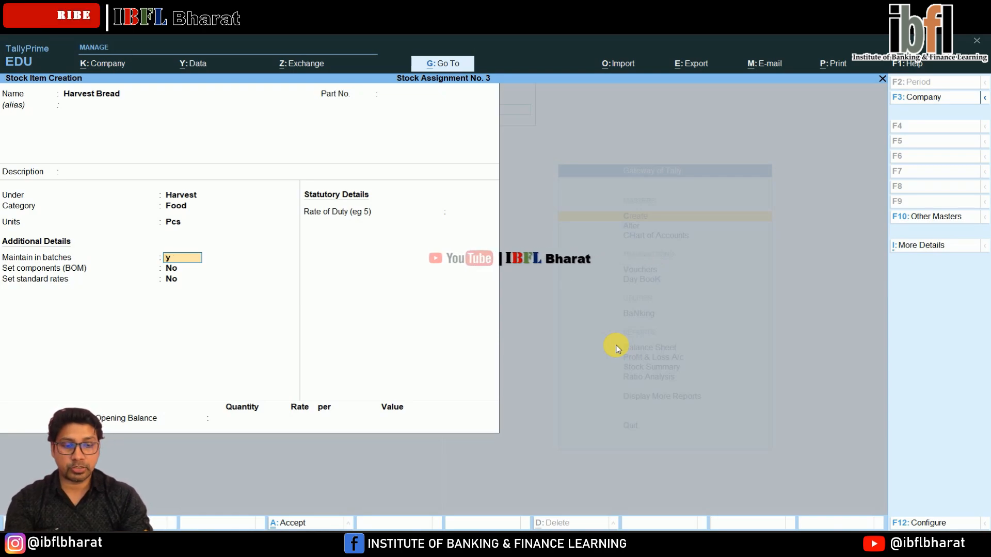
Maintain Harvest Bread in batches with manufacturing date tracking and expiry dates, without components (BOM) or standard rates
{"action": "type", "text": "y"}
{"action": "key", "text": "Return"}
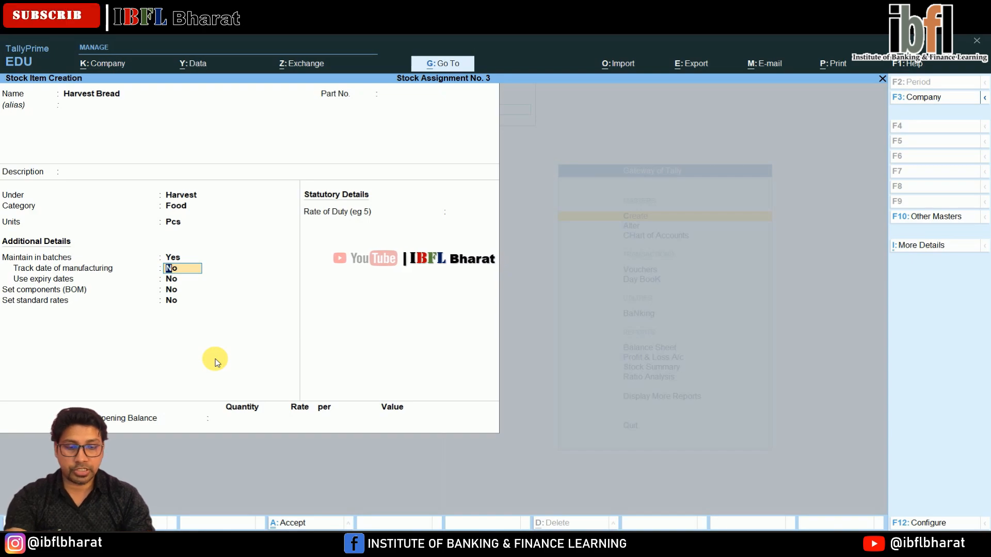
{"action": "type", "text": "y"}
{"action": "key", "text": "Return"}
{"action": "type", "text": "y"}
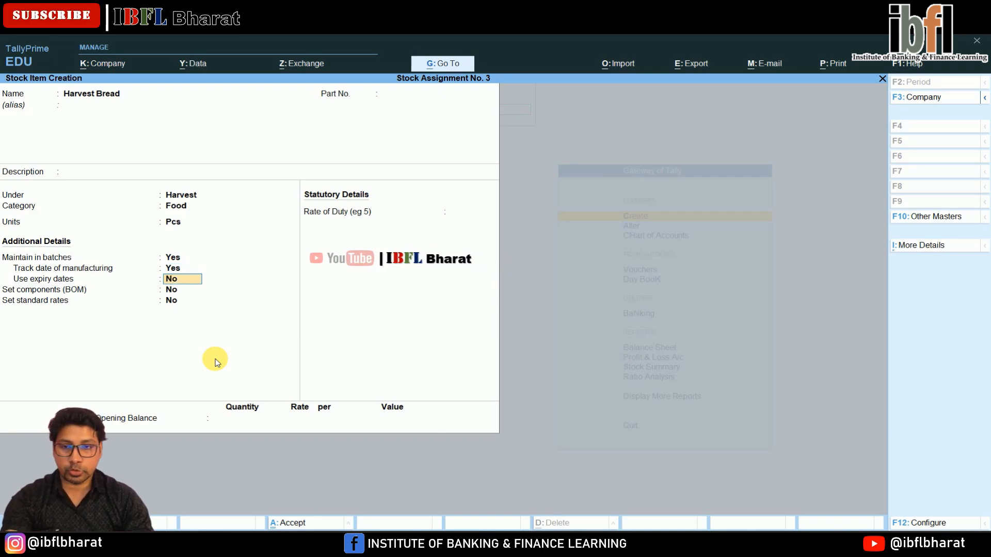
{"action": "key", "text": "Return"}
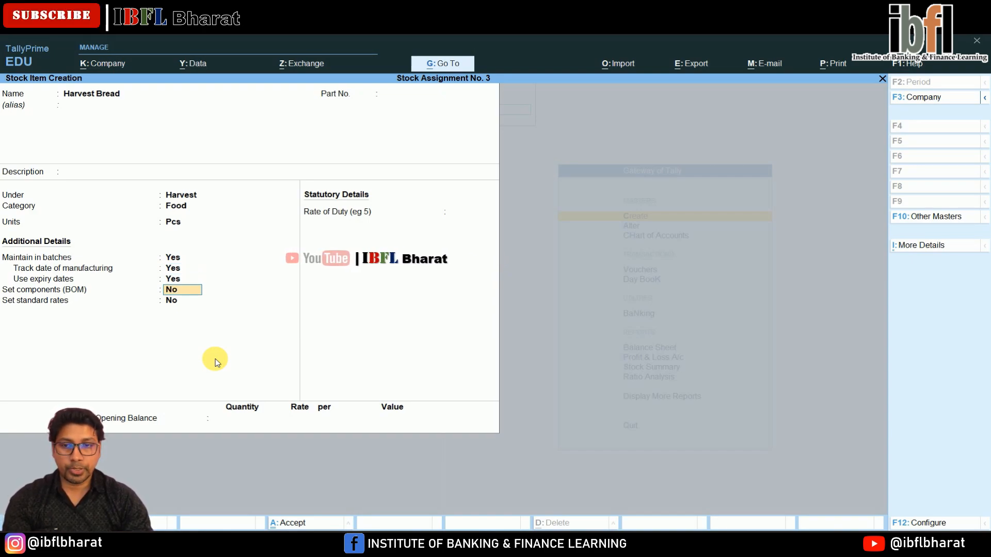
{"action": "key", "text": "Return"}
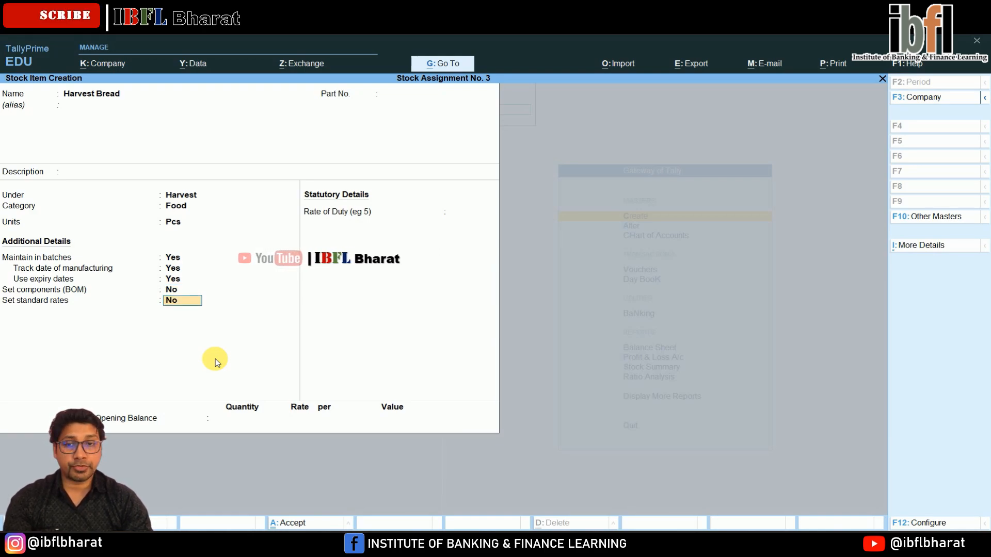
{"action": "key", "text": "Return"}
{"action": "key", "text": "Return"}
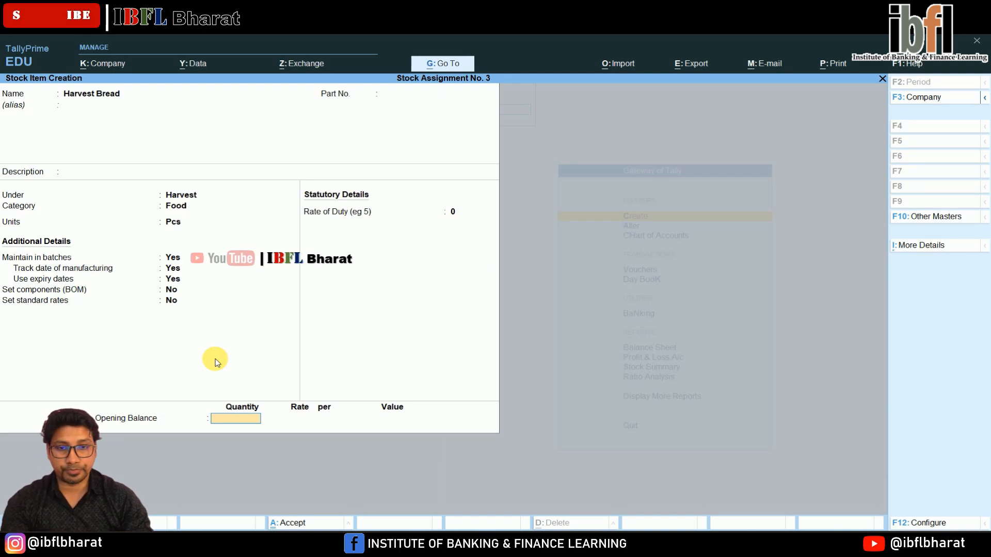
Enter an opening quantity of 10 Pcs and allocate it to the Preet Vihar godown as batch BH/01/PV
{"action": "type", "text": "10"}
{"action": "key", "text": "Return"}
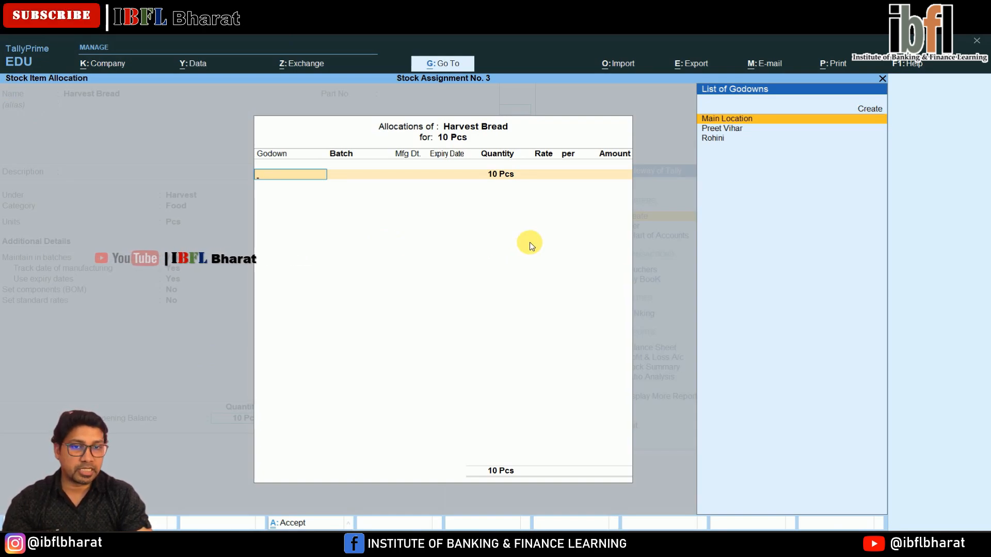
{"action": "key", "text": "Down"}
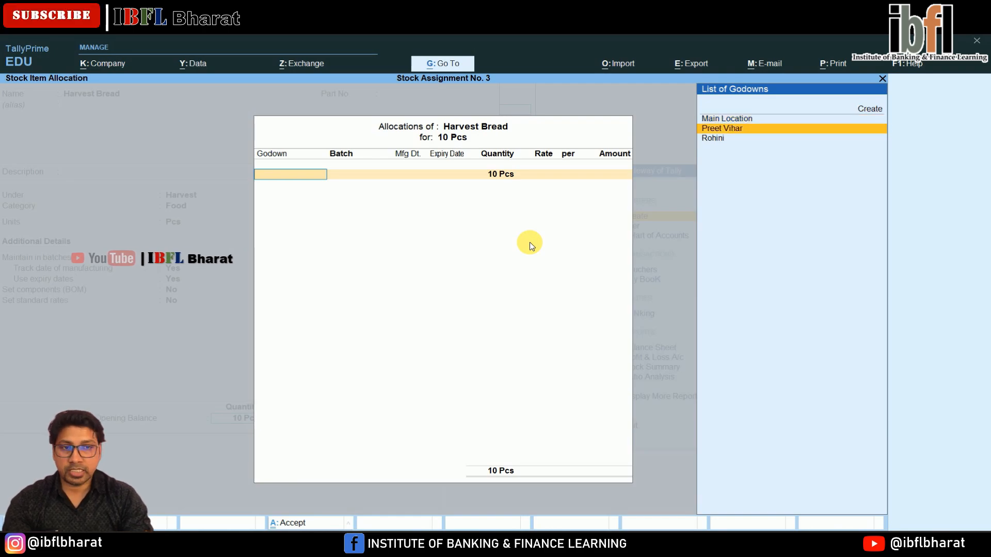
{"action": "key", "text": "Return"}
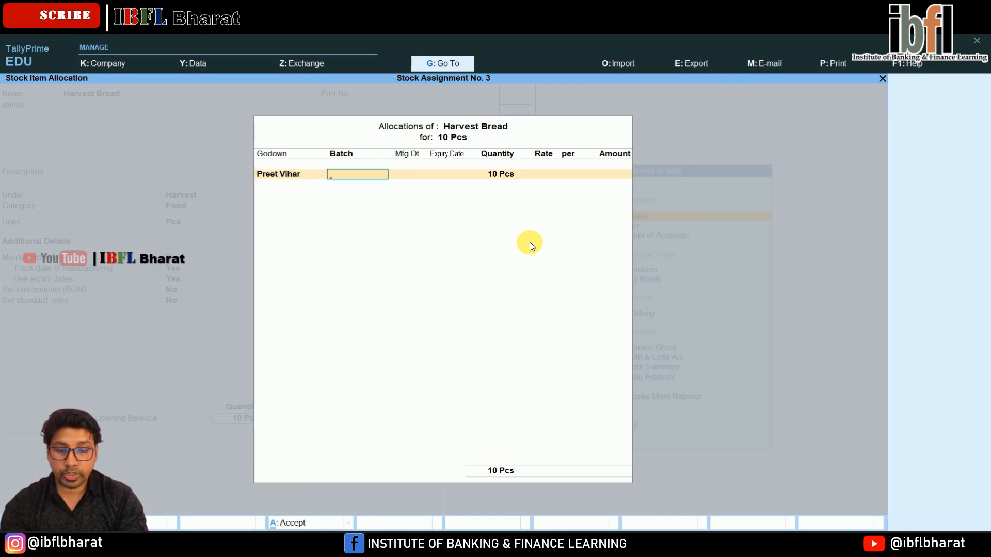
{"action": "type", "text": "BH"}
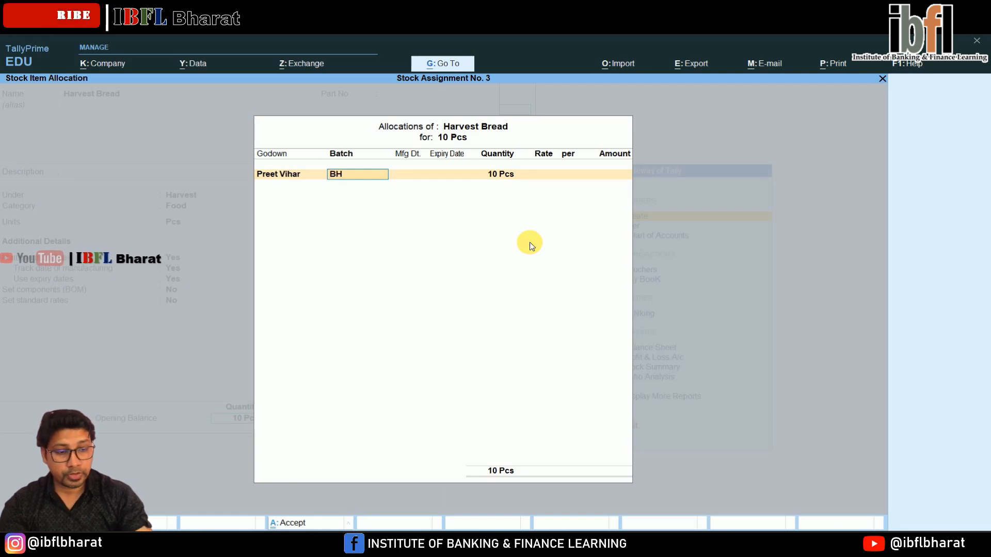
{"action": "type", "text": "/01"}
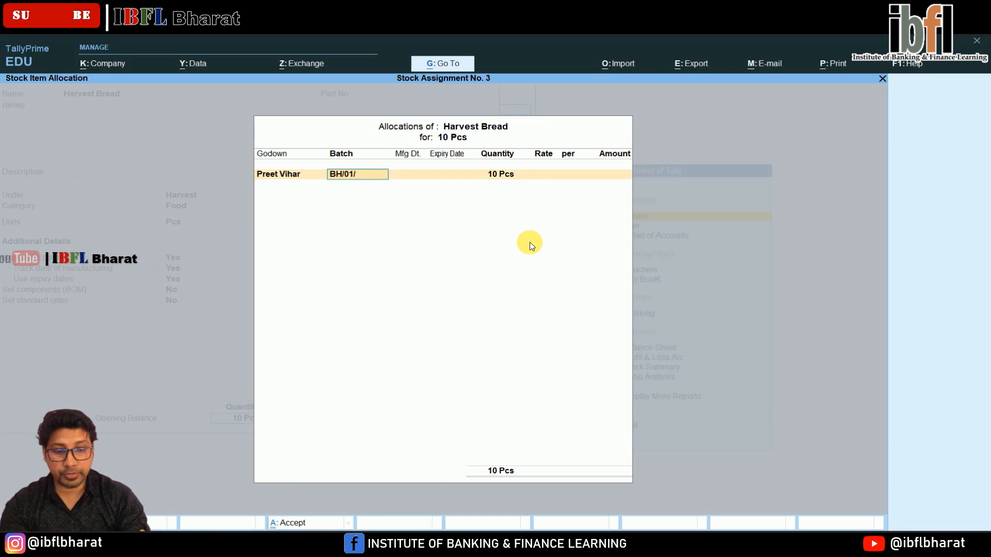
{"action": "type", "text": "/PV"}
{"action": "key", "text": "Return"}
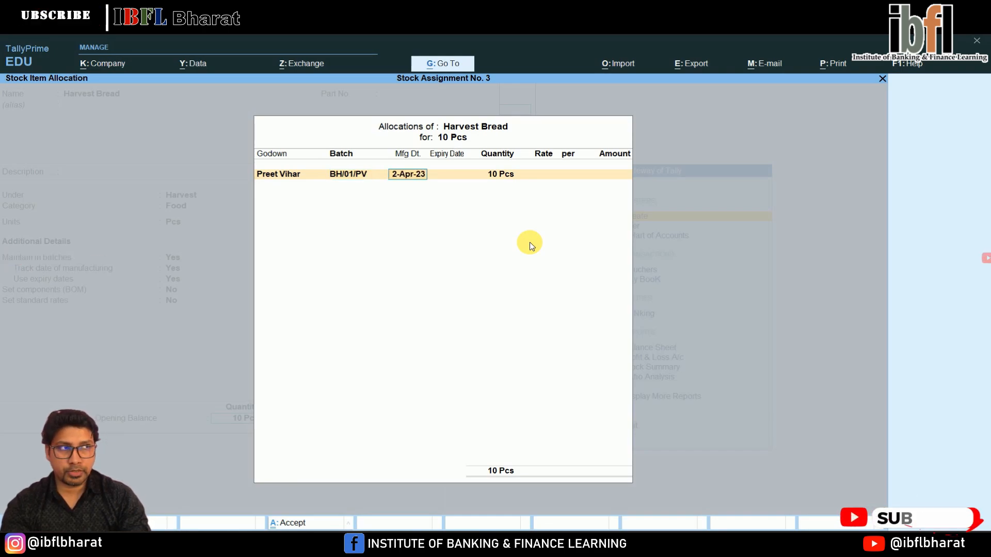
Set both the manufacturing date and the expiry date of batch BH/01/PV to 2-Apr-24, keeping its full quantity
{"action": "type", "text": "4"}
{"action": "key", "text": "Return"}
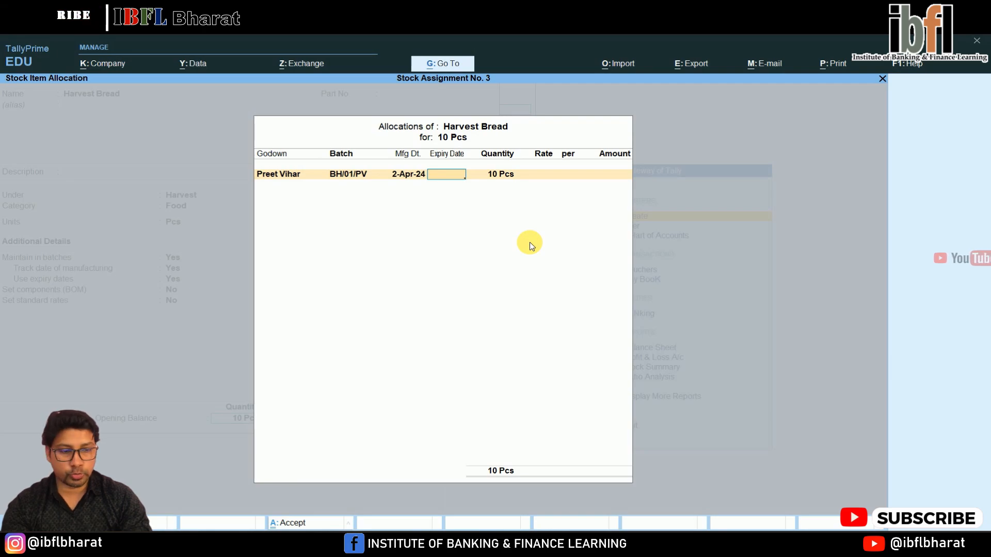
{"action": "key", "text": "BackSpace"}
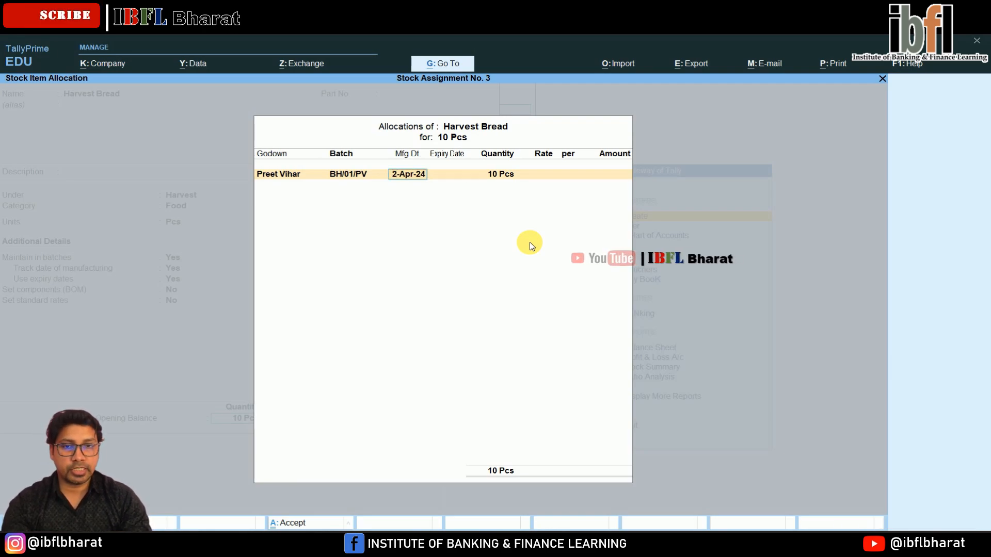
{"action": "key", "text": "Return"}
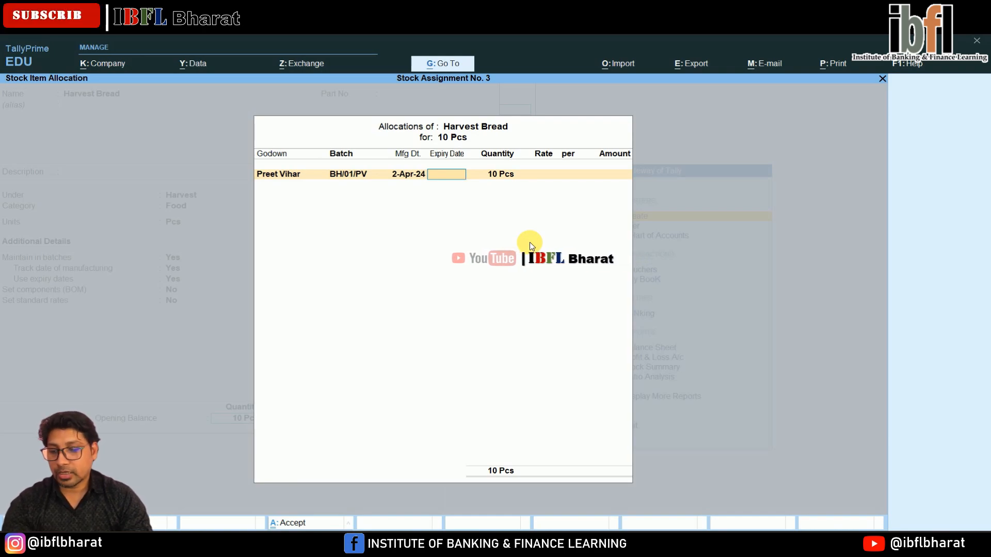
{"action": "type", "text": "2.4"}
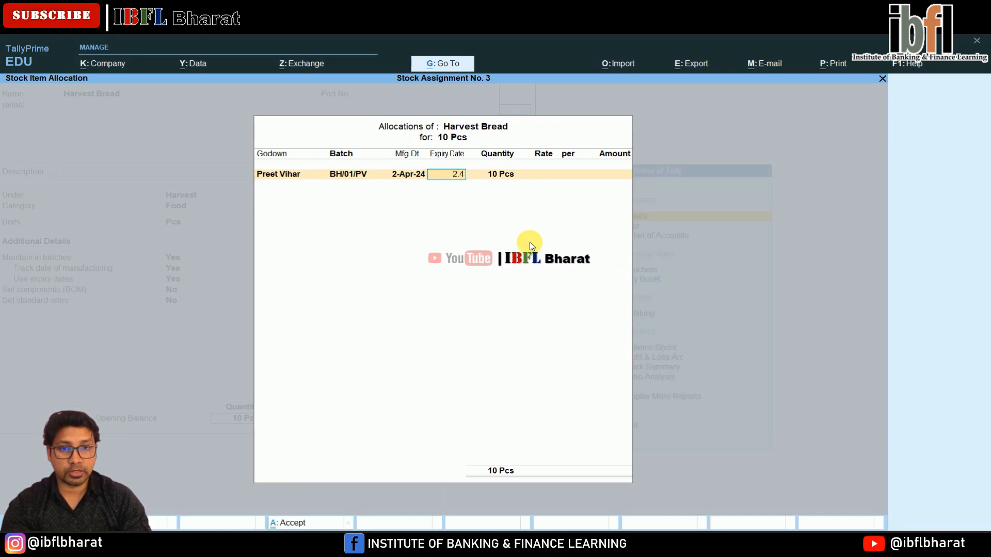
{"action": "key", "text": "Return"}
{"action": "key", "text": "Return"}
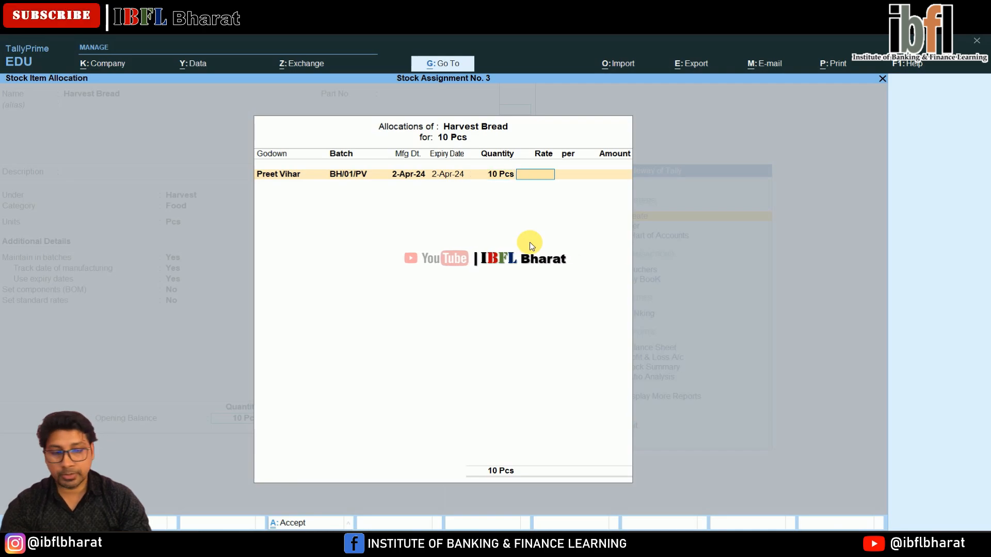
Set the batch rate to 25 per Pcs and save the Harvest Bread stock item
{"action": "type", "text": "25"}
{"action": "key", "text": "Return"}
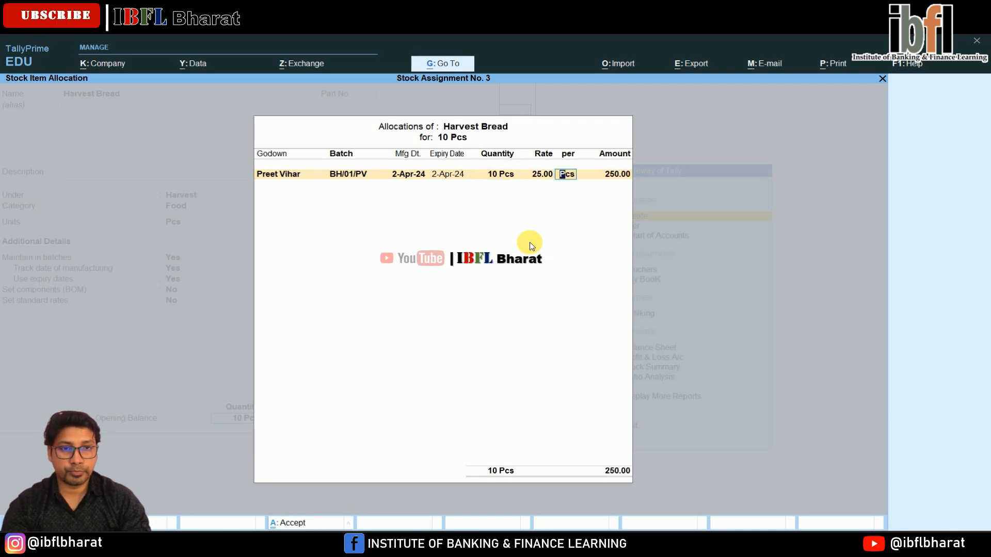
{"action": "key", "text": "Return"}
{"action": "key", "text": "Return"}
{"action": "key", "text": "Return"}
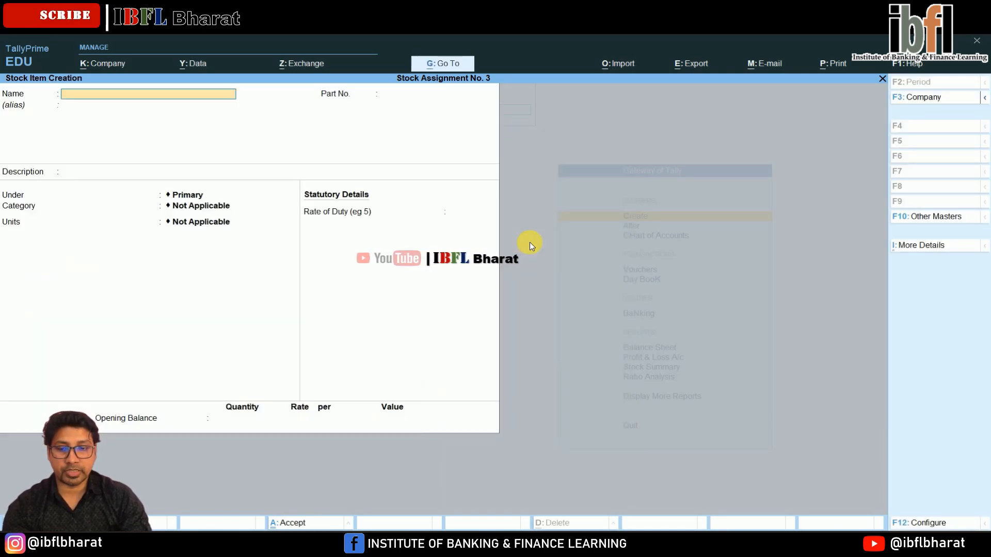
{"action": "key", "text": "Escape"}
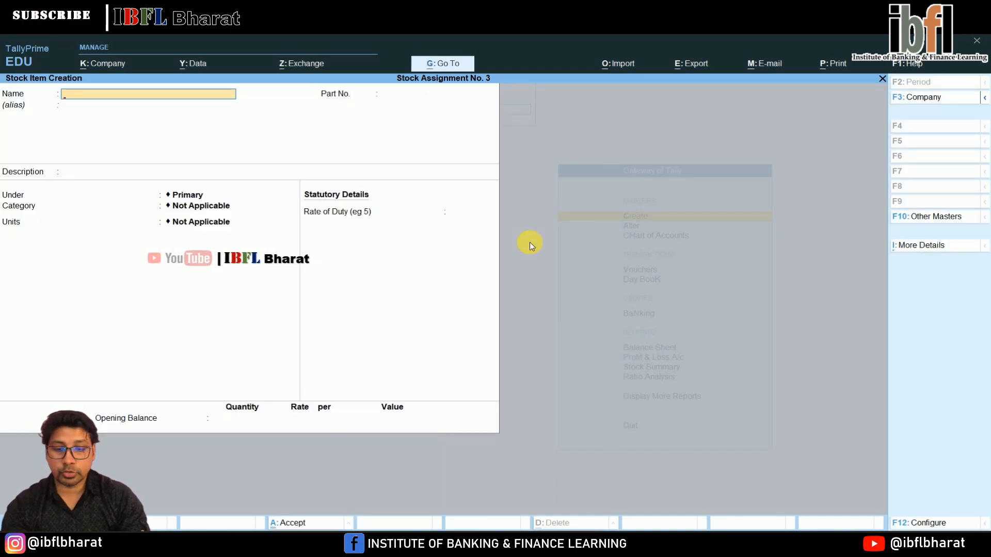
Start another stock item named DK Sandwich, without an alias, part number or description
{"action": "type", "text": "DK S"}
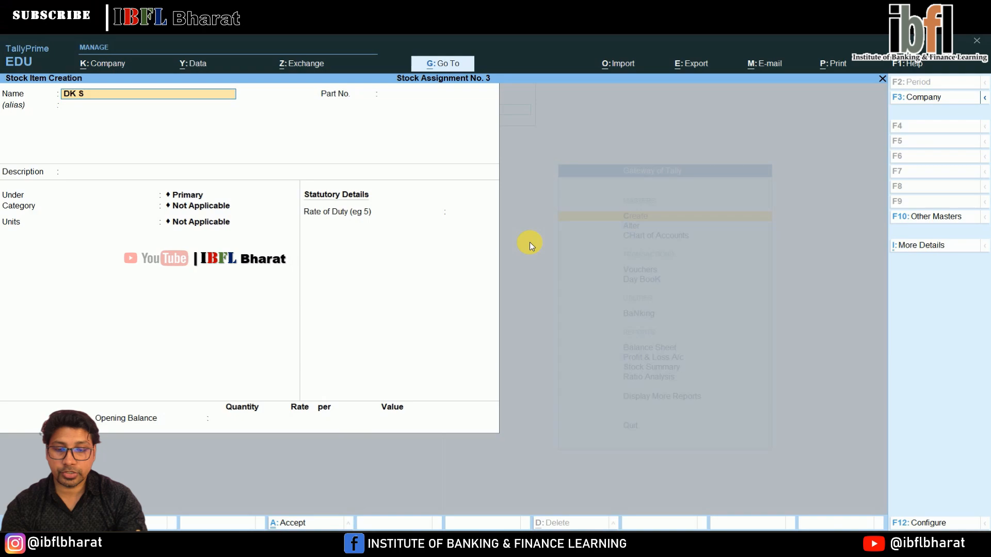
{"action": "type", "text": "andwich"}
{"action": "key", "text": "Return"}
{"action": "key", "text": "Return"}
{"action": "key", "text": "Return"}
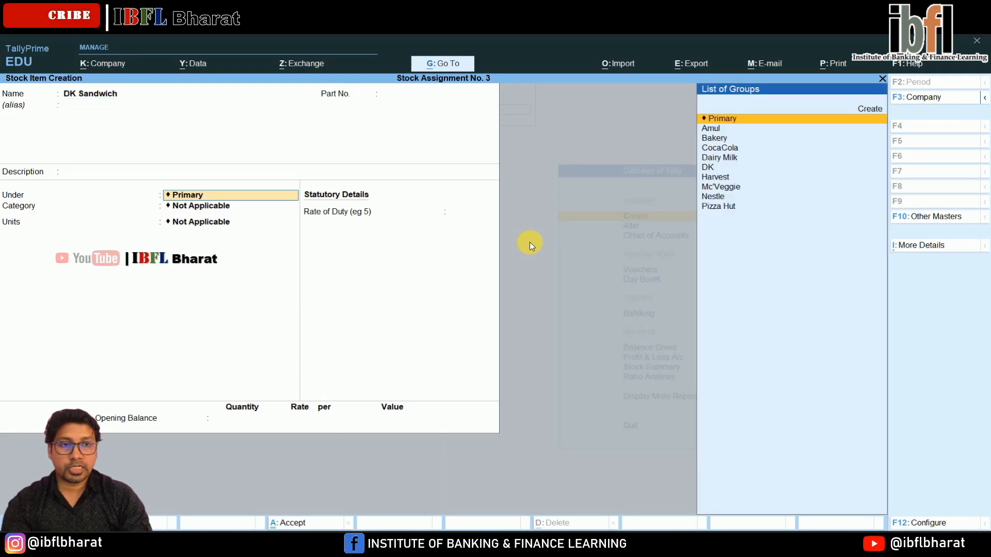
Place the DK Sandwich item under the DK stock group and in the Food category
{"action": "key", "text": "Down"}
{"action": "key", "text": "Down"}
{"action": "key", "text": "Down"}
{"action": "key", "text": "Down"}
{"action": "key", "text": "Down"}
{"action": "key", "text": "Return"}
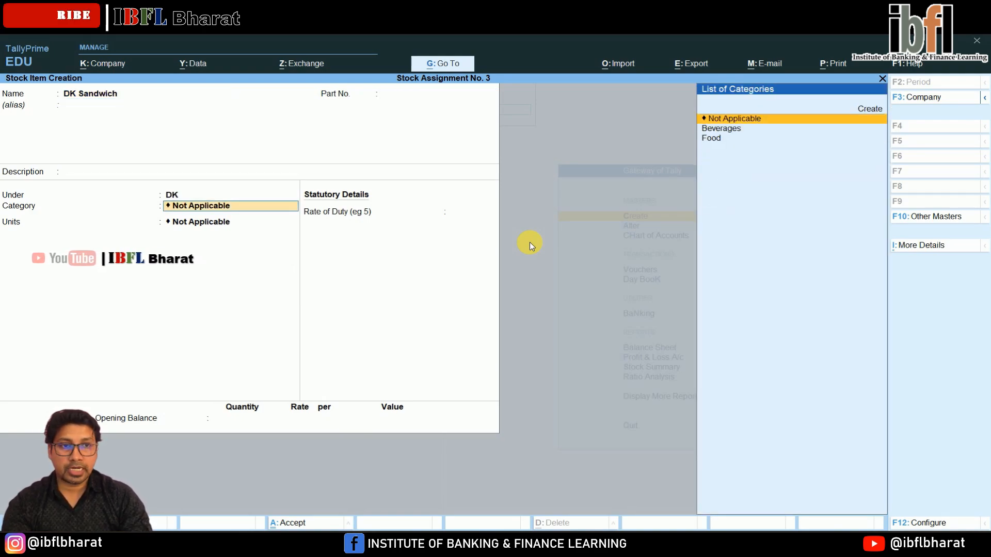
{"action": "key", "text": "Down"}
{"action": "key", "text": "Down"}
{"action": "key", "text": "Return"}
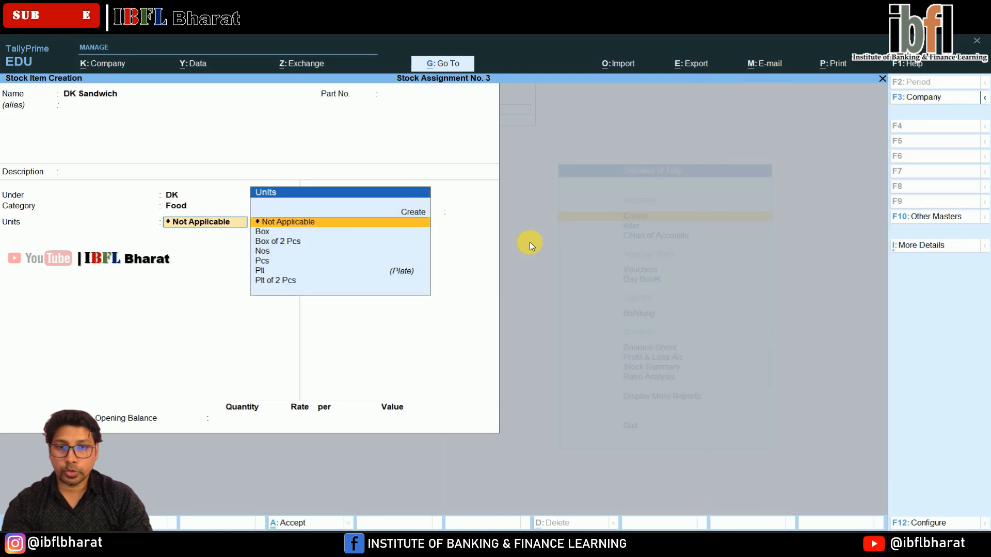
Assign the compound unit Box of 2 Pcs to the DK Sandwich item
{"action": "key", "text": "Down"}
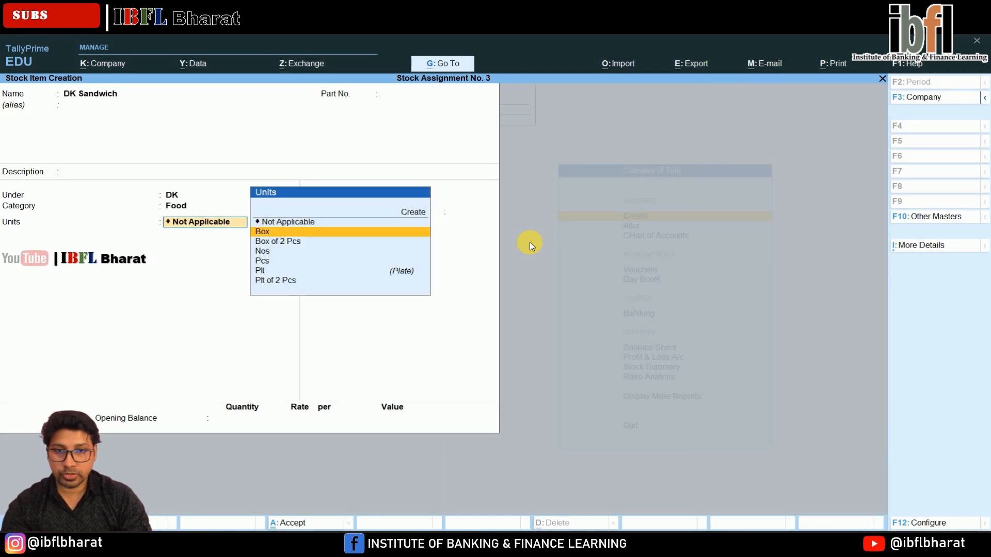
{"action": "key", "text": "Down"}
{"action": "key", "text": "Down"}
{"action": "key", "text": "Down"}
{"action": "key", "text": "Up"}
{"action": "key", "text": "Up"}
{"action": "key", "text": "Return"}
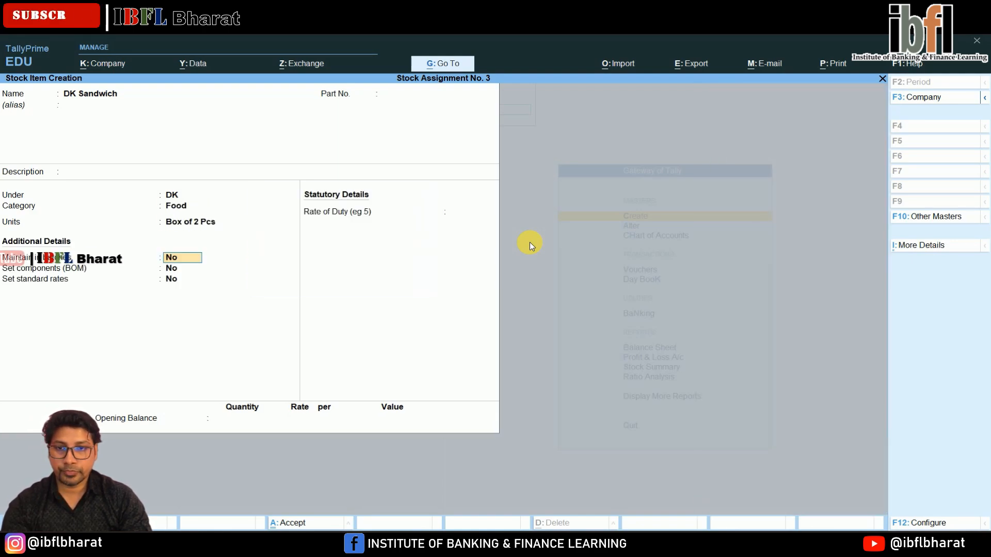
Maintain DK Sandwich in batches with manufacturing date tracking and expiry dates, without components, standard rates or a duty rate
{"action": "key", "text": "y"}
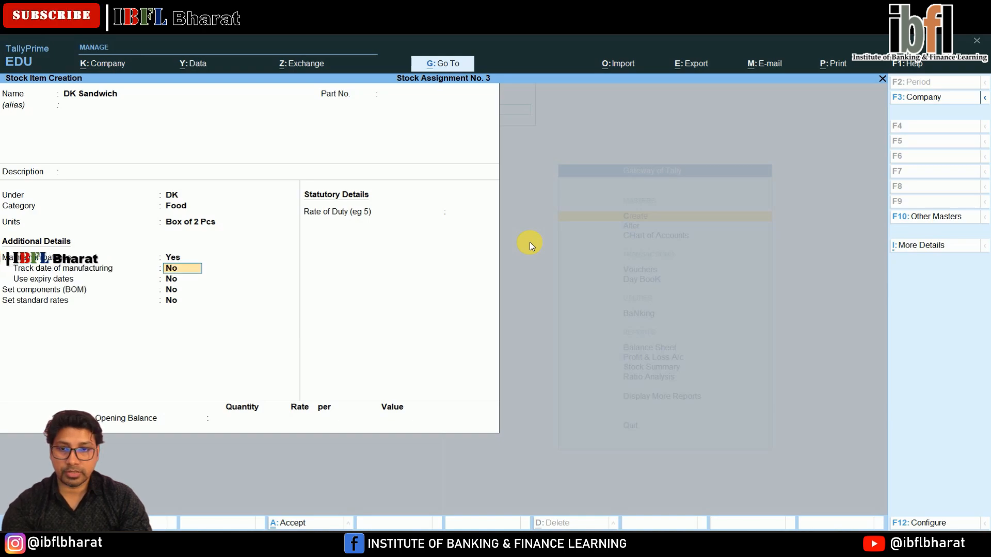
{"action": "key", "text": "y"}
{"action": "key", "text": "y"}
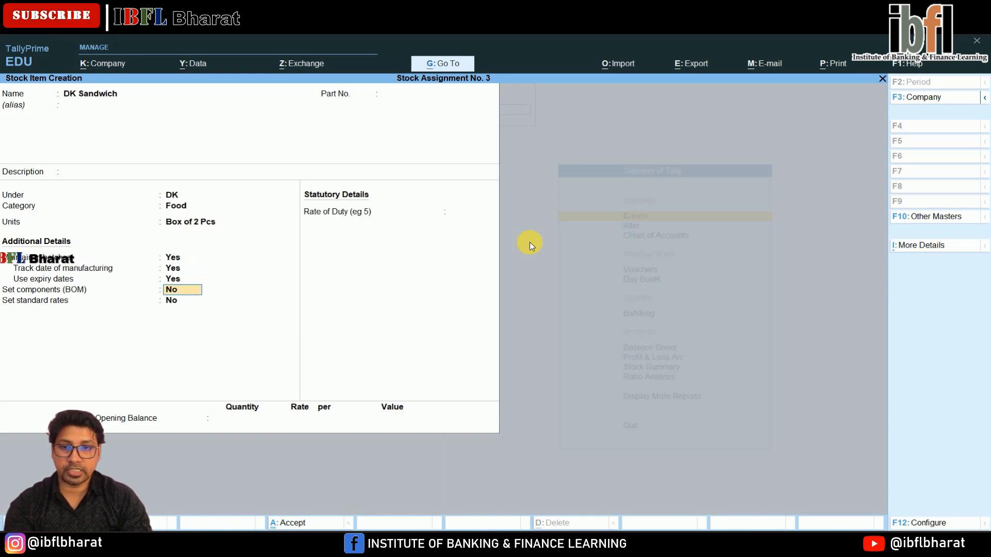
{"action": "key", "text": "Return"}
{"action": "key", "text": "Return"}
{"action": "key", "text": "Return"}
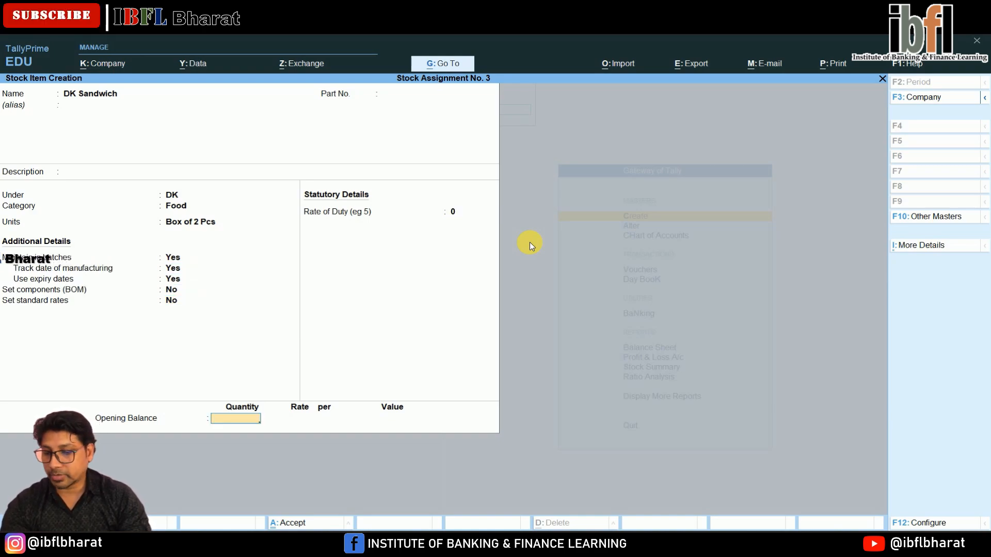
Enter an opening quantity of 15 Box for DK Sandwich and allocate it to the Rohini godown as batch SB/56/R
{"action": "key", "text": "Return"}
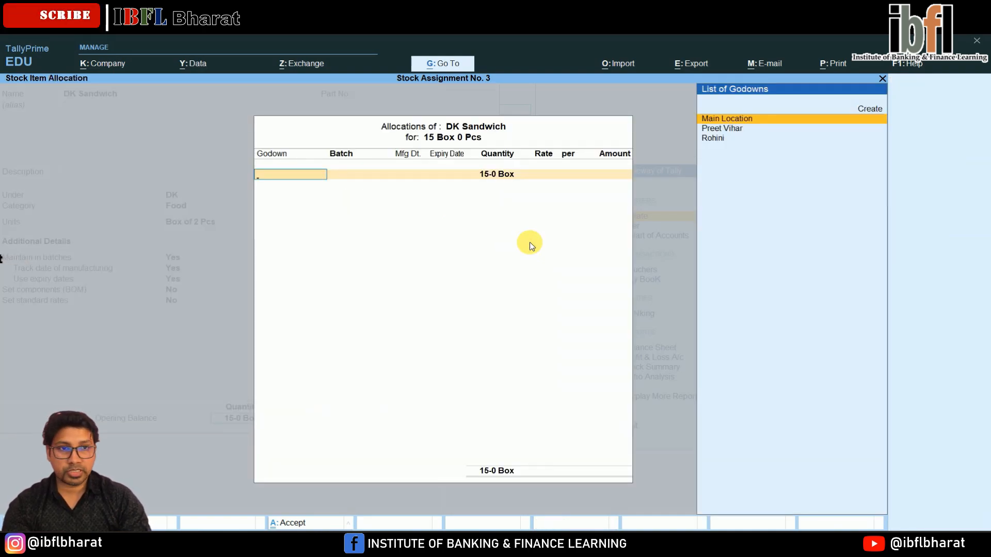
{"action": "key", "text": "Down"}
{"action": "key", "text": "Down"}
{"action": "key", "text": "Return"}
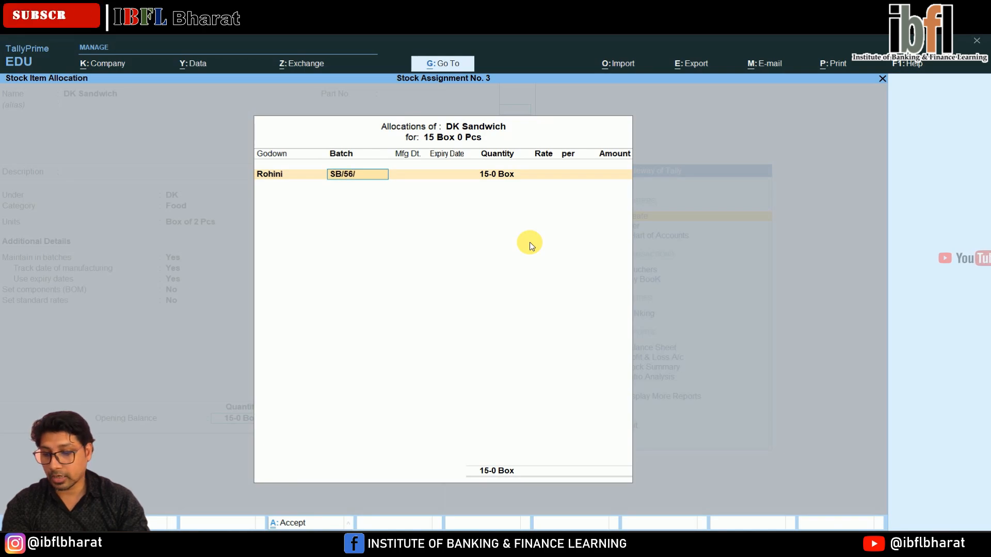
{"action": "type", "text": "SB/56/R"}
{"action": "key", "text": "Return"}
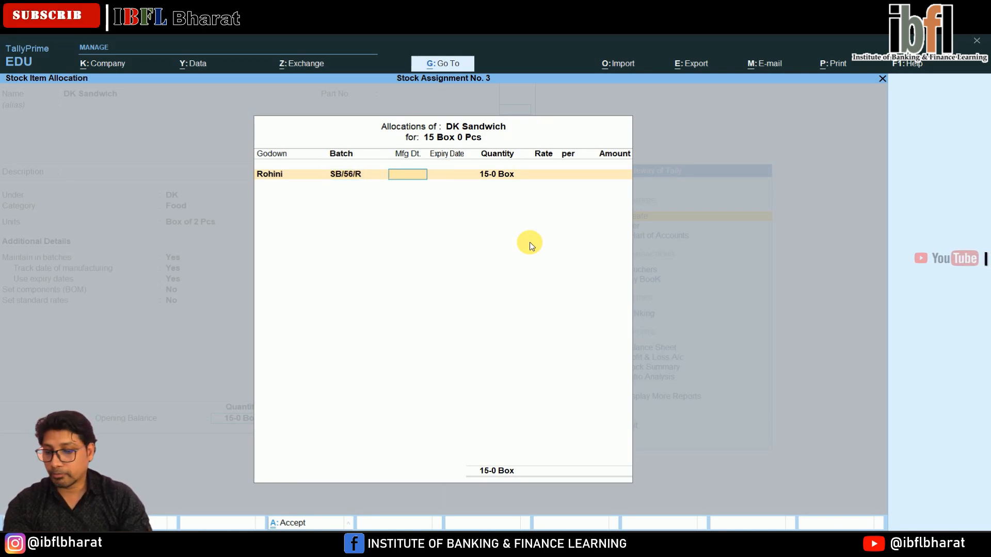
Set the manufacturing date of batch SB/56/R to Apr-2024 and its expiry date to 2-Apr-24
{"action": "type", "text": "1-4-24"}
{"action": "key", "text": "Return"}
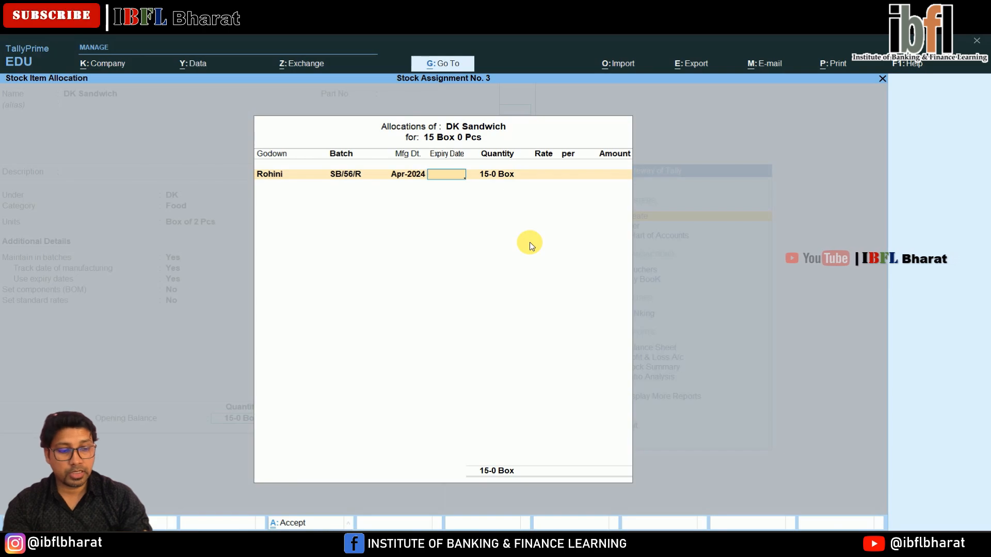
{"action": "type", "text": "2-4"}
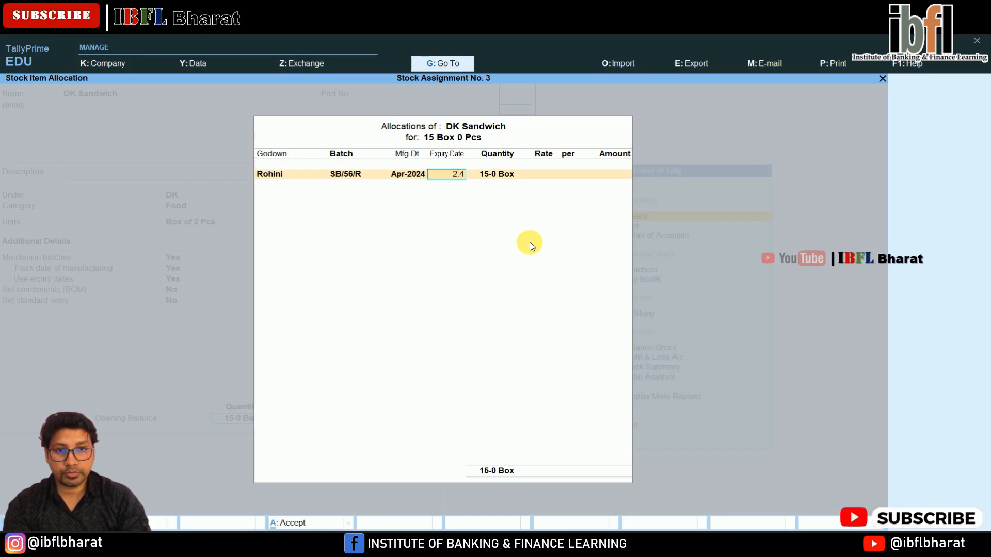
{"action": "key", "text": "Return"}
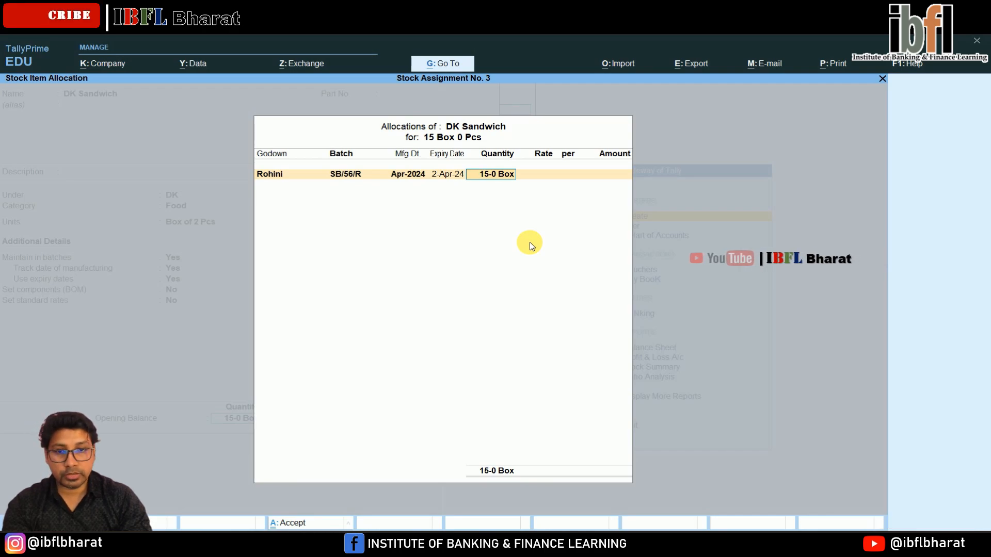
Keep the batch's full quantity at a rate of 40 per Box and save the DK Sandwich stock item
{"action": "key", "text": "Return"}
{"action": "type", "text": "40"}
{"action": "key", "text": "Return"}
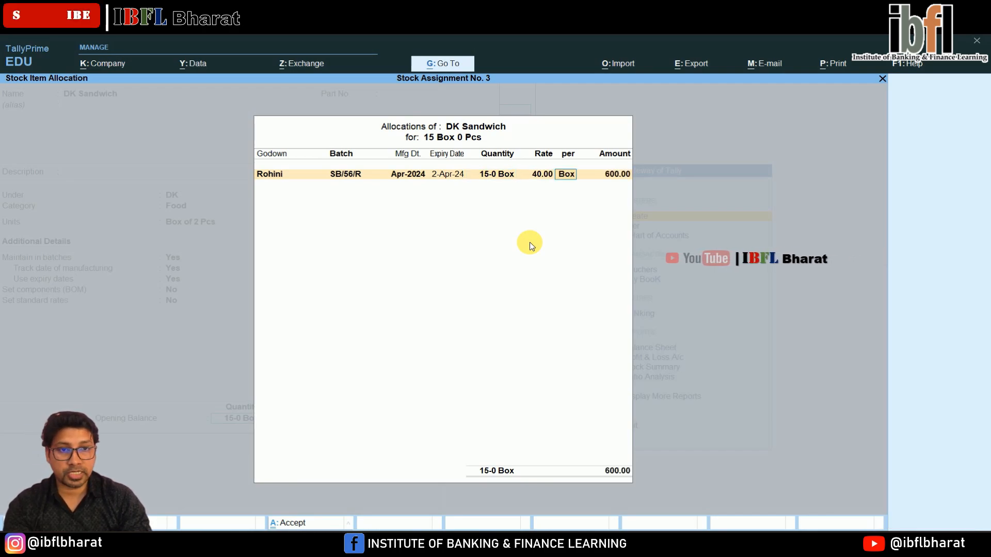
{"action": "key", "text": "Return"}
{"action": "key", "text": "Return"}
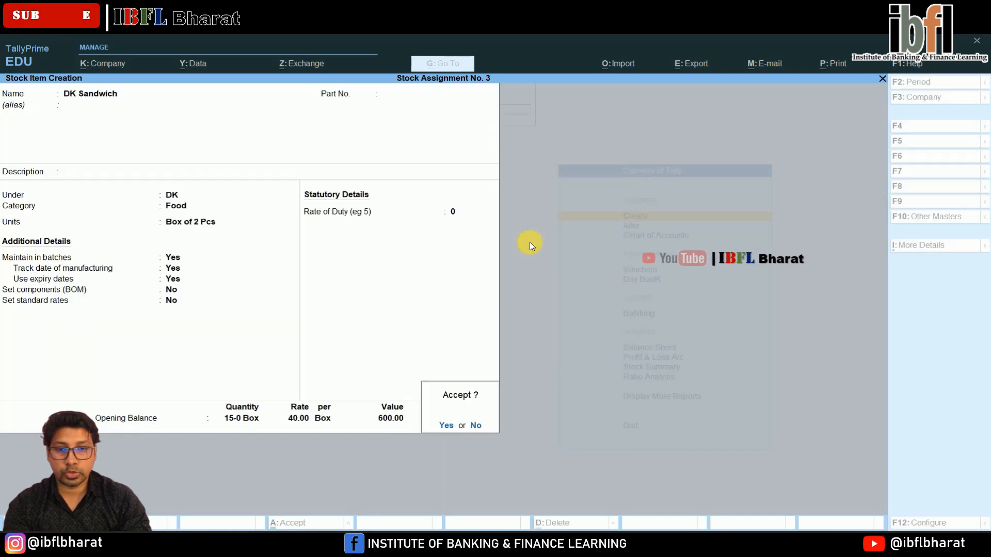
{"action": "key", "text": "Return"}
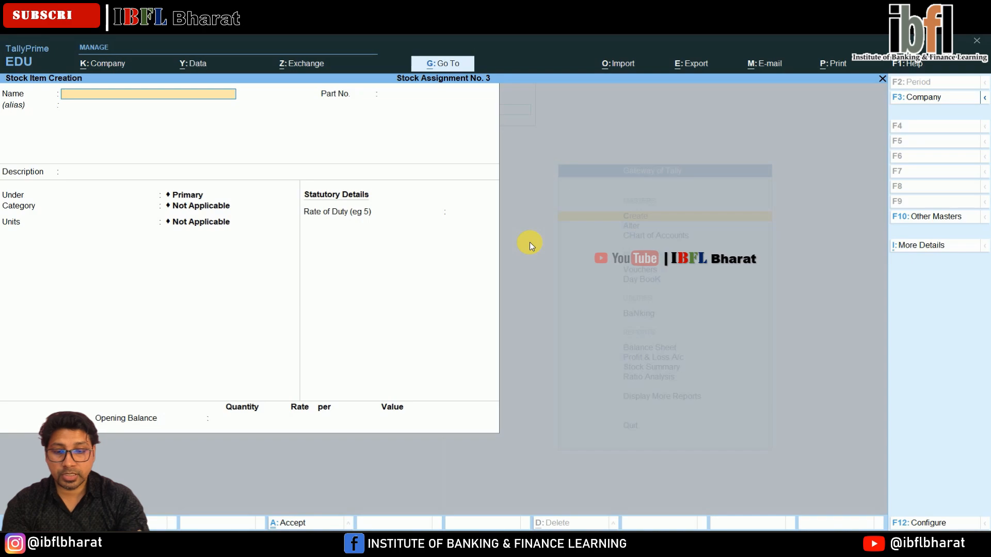
Start another stock item named Pizza (Pizza Hut), without an alias, part number or description
{"action": "type", "text": "Pizza (Pizza Hut)"}
{"action": "key", "text": "Return"}
{"action": "key", "text": "Return"}
{"action": "key", "text": "Return"}
{"action": "key", "text": "Return"}
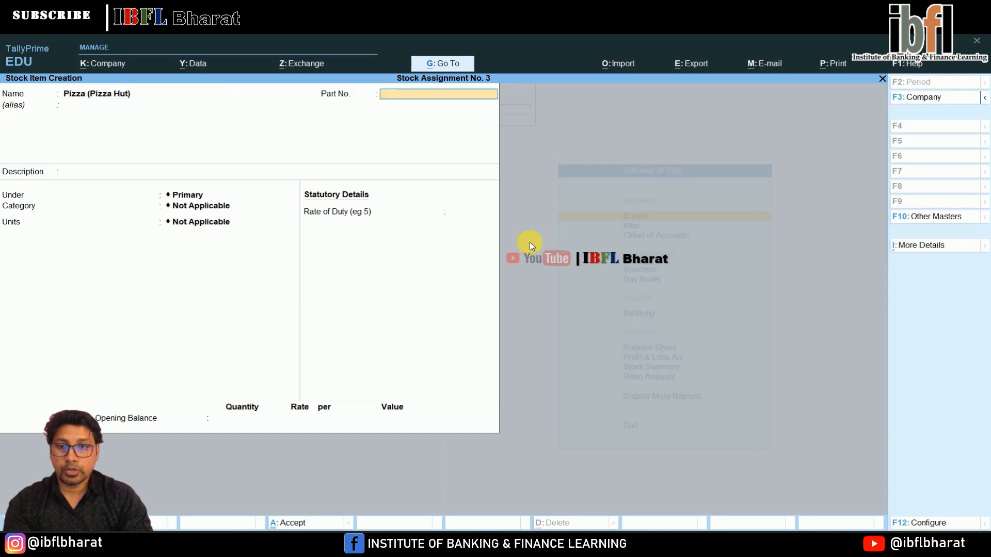
Place the pizza item under the Pizza Hut stock group and in the Food category
{"action": "key", "text": "Down"}
{"action": "key", "text": "Down"}
{"action": "key", "text": "Down"}
{"action": "key", "text": "Down"}
{"action": "key", "text": "Down"}
{"action": "key", "text": "Down"}
{"action": "key", "text": "Down"}
{"action": "key", "text": "Down"}
{"action": "key", "text": "Down"}
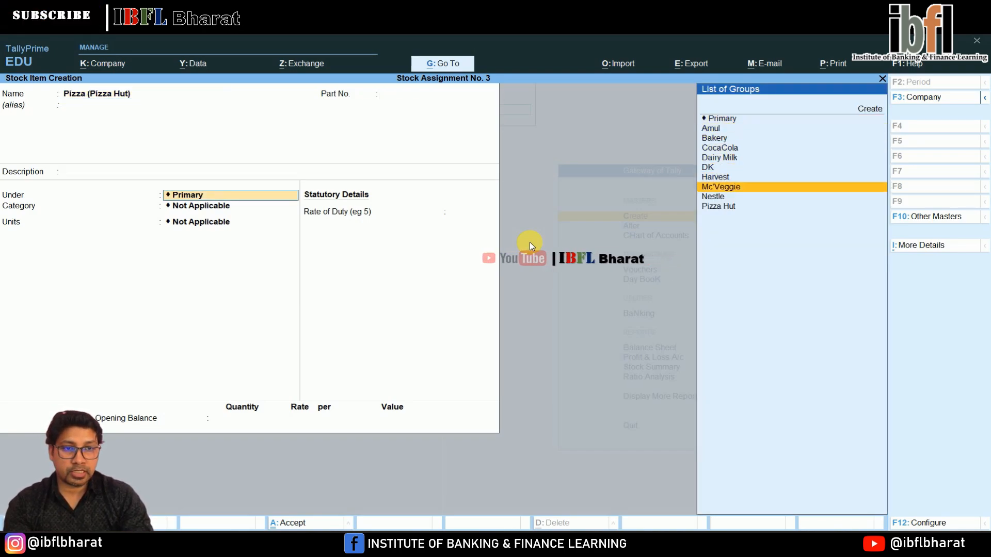
{"action": "key", "text": "Return"}
{"action": "key", "text": "Down"}
{"action": "key", "text": "Down"}
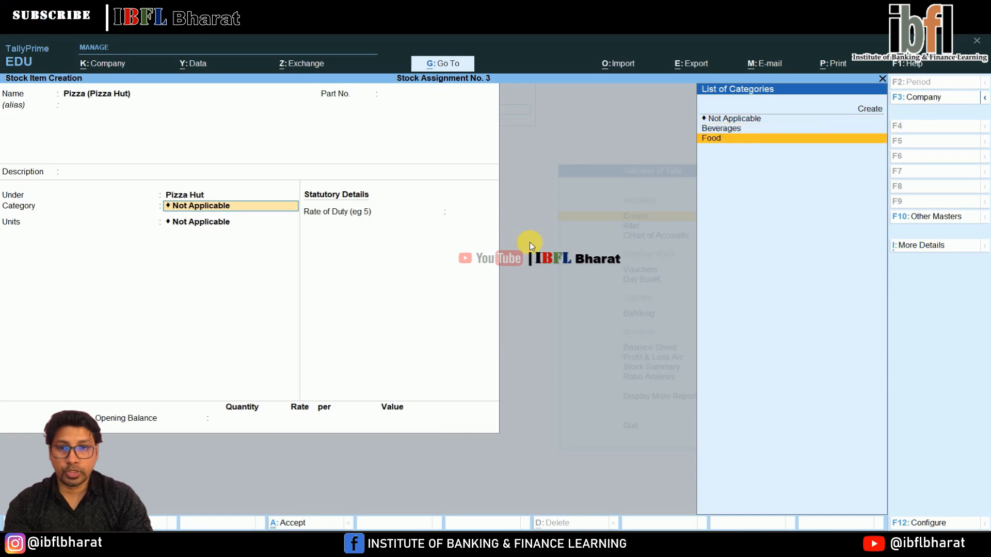
{"action": "key", "text": "Return"}
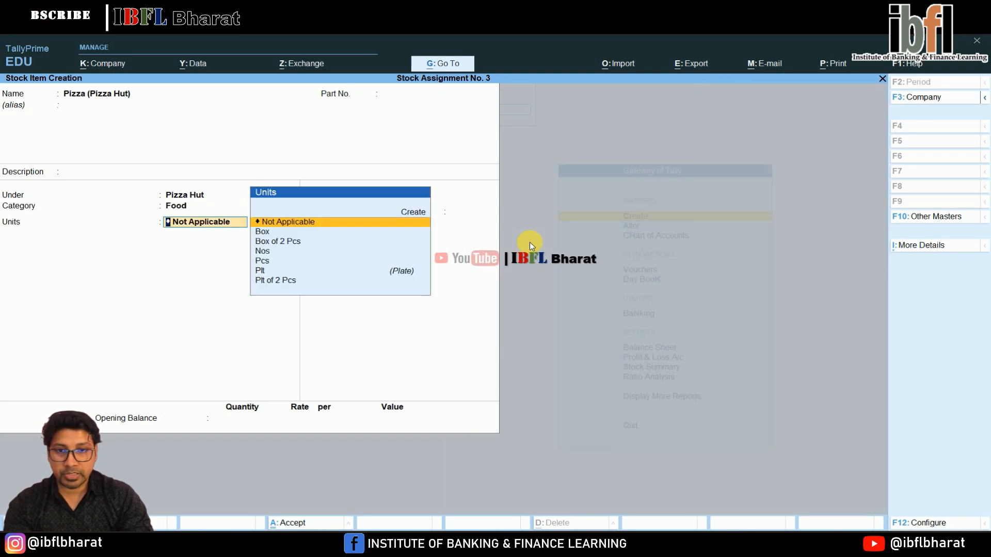
Assign the unit Pcs to the Pizza (Pizza Hut) item
{"action": "key", "text": "Down"}
{"action": "key", "text": "Down"}
{"action": "key", "text": "Down"}
{"action": "key", "text": "Down"}
{"action": "key", "text": "Return"}
Maintain the pizza item in batches with manufacturing date tracking and expiry dates, without components, standard rates or a duty rate
{"action": "key", "text": "Return"}
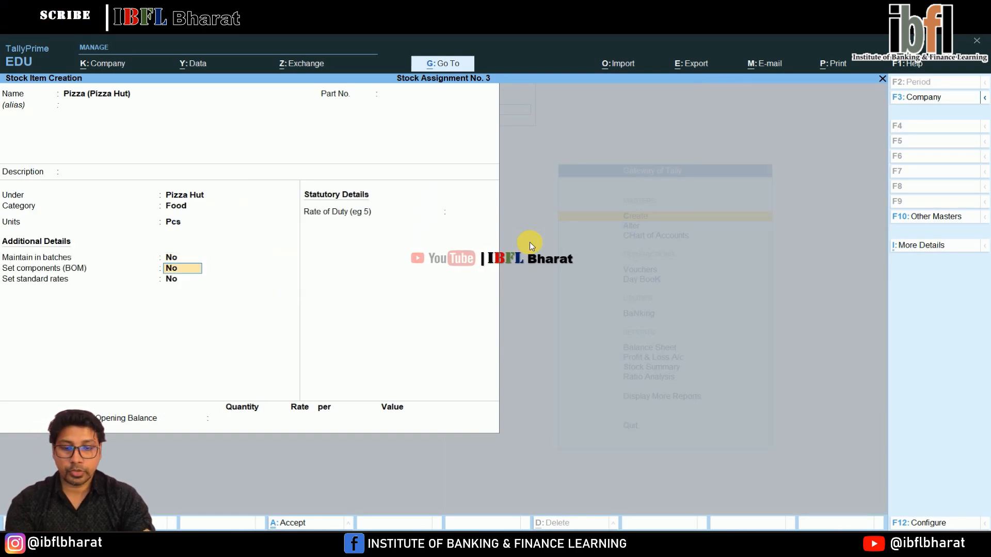
{"action": "key", "text": "BackSpace"}
{"action": "key", "text": "y"}
{"action": "key", "text": "Return"}
{"action": "key", "text": "y"}
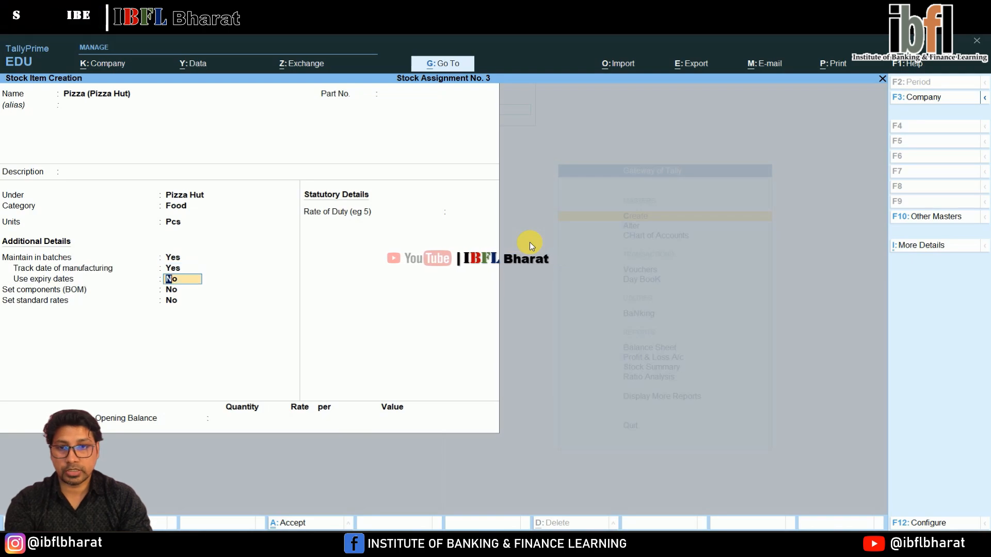
{"action": "key", "text": "y"}
{"action": "key", "text": "Return"}
{"action": "key", "text": "Return"}
{"action": "key", "text": "Return"}
Enter an opening quantity of 8 Pcs for the pizza and allocate it to the Preet Vihar godown as batch PP/47/PV
{"action": "key", "text": "Return"}
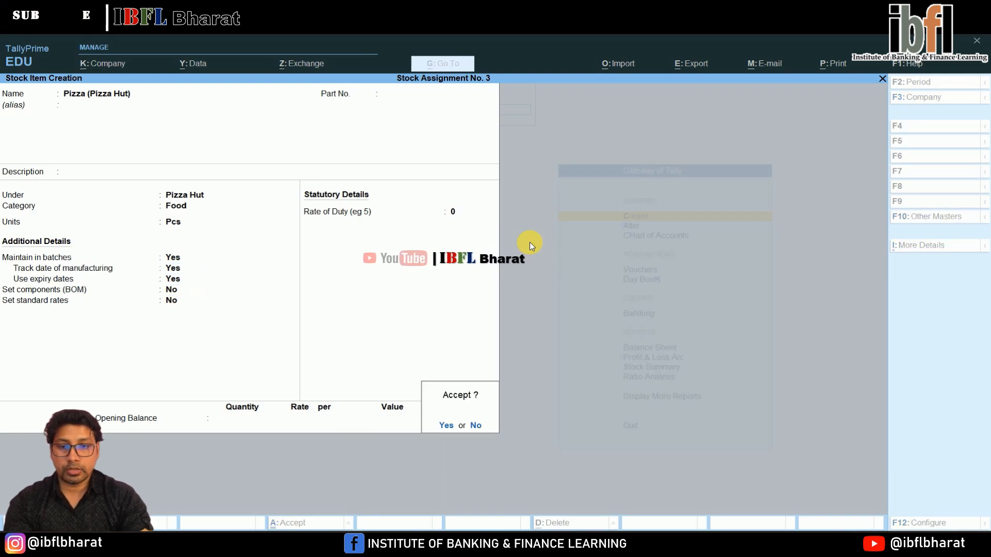
{"action": "key", "text": "Escape"}
{"action": "type", "text": "8"}
{"action": "key", "text": "Return"}
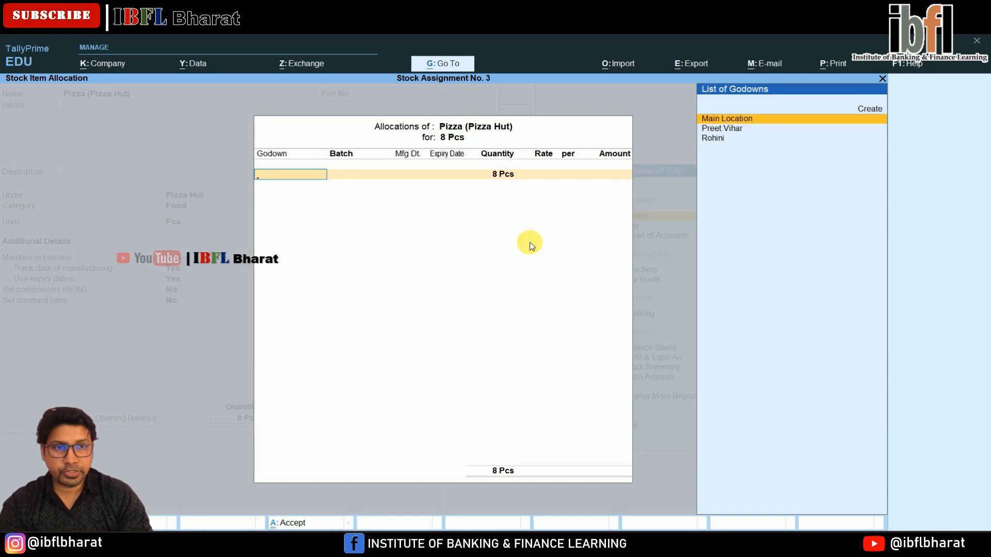
{"action": "key", "text": "Down"}
{"action": "key", "text": "Return"}
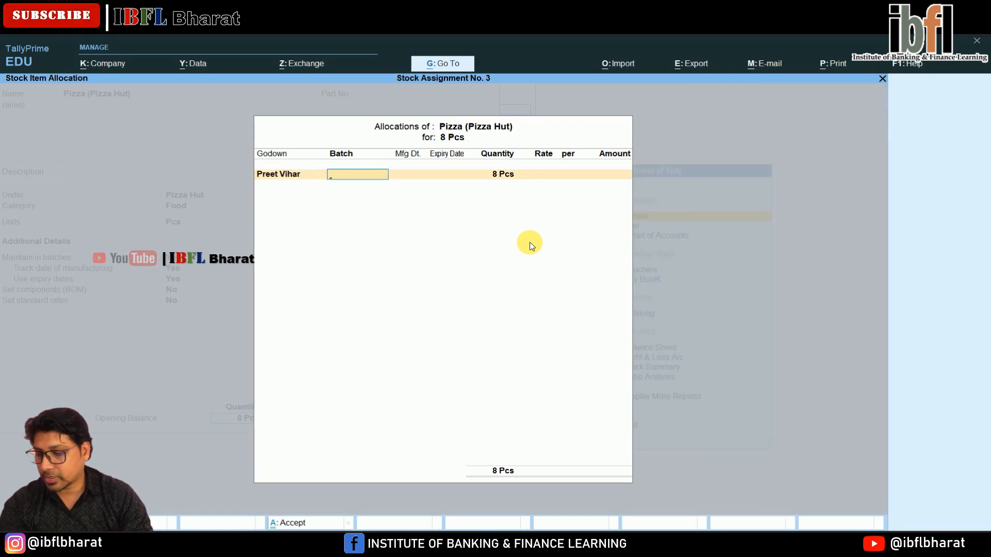
{"action": "type", "text": "PP/47/"}
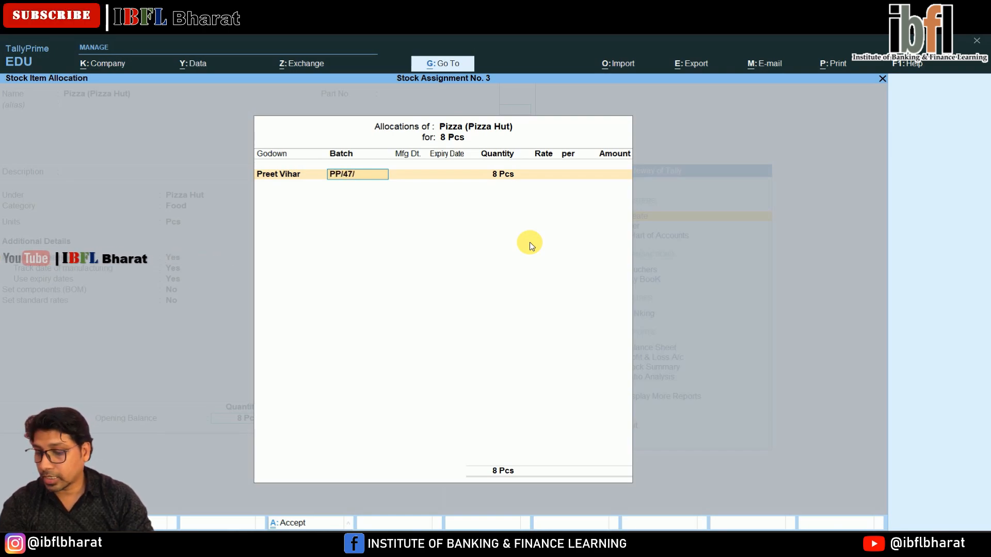
{"action": "type", "text": "PV"}
{"action": "key", "text": "Return"}
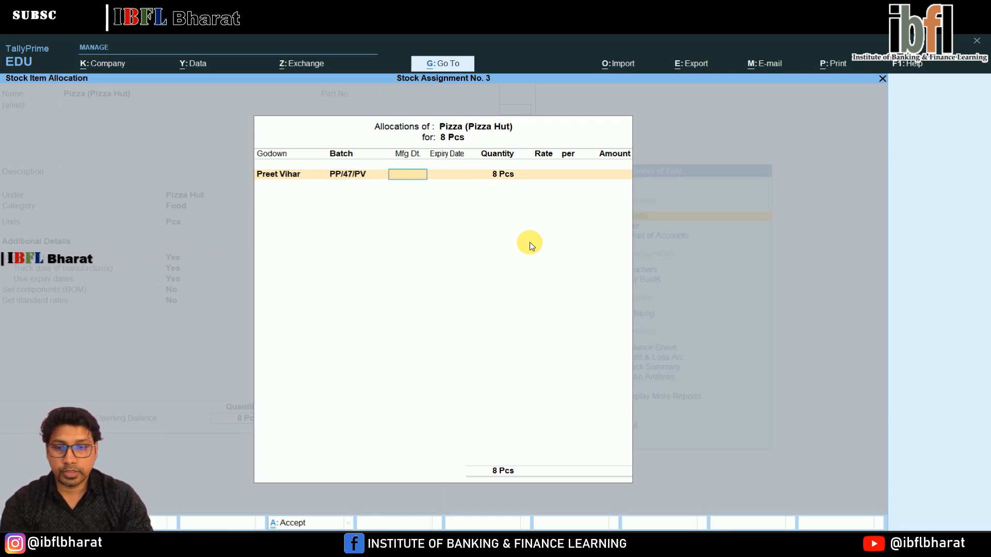
Set both the manufacturing date and the expiry date of batch PP/47/PV to 2-Apr-24
{"action": "type", "text": "2"}
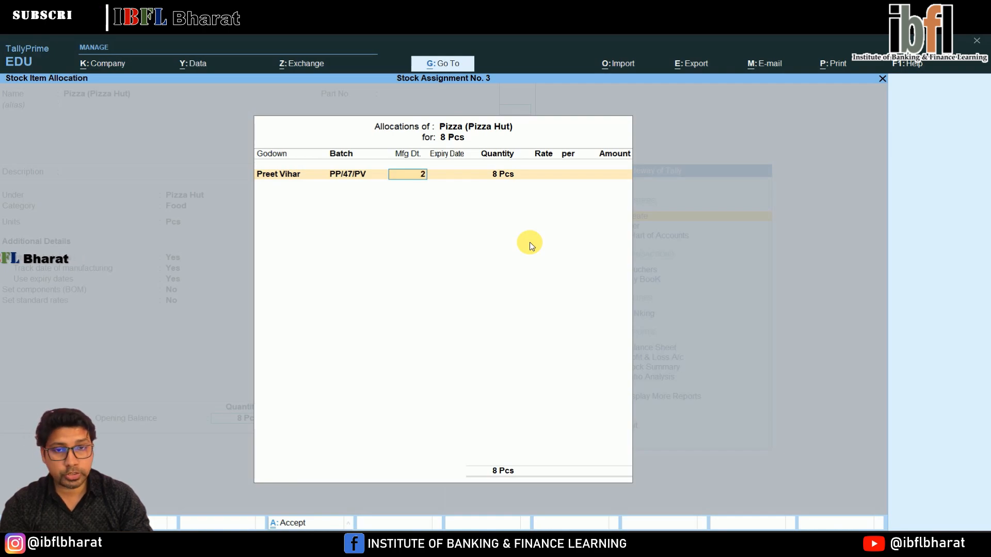
{"action": "type", "text": ".4.24"}
{"action": "key", "text": "Return"}
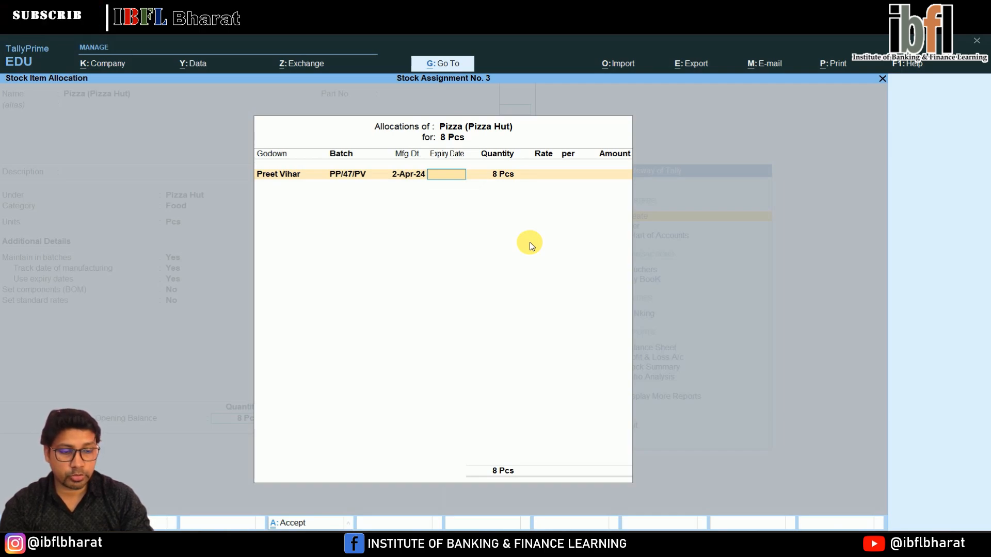
{"action": "type", "text": "2.4"}
{"action": "key", "text": "Return"}
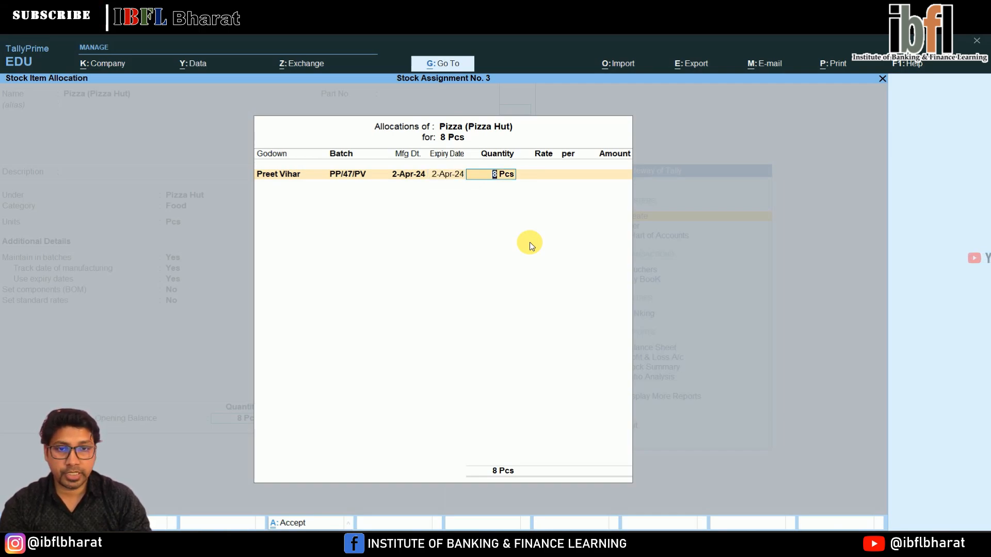
Keep the batch's full quantity at a rate of 120 per Pcs and save the Pizza (Pizza Hut) stock item
{"action": "key", "text": "Return"}
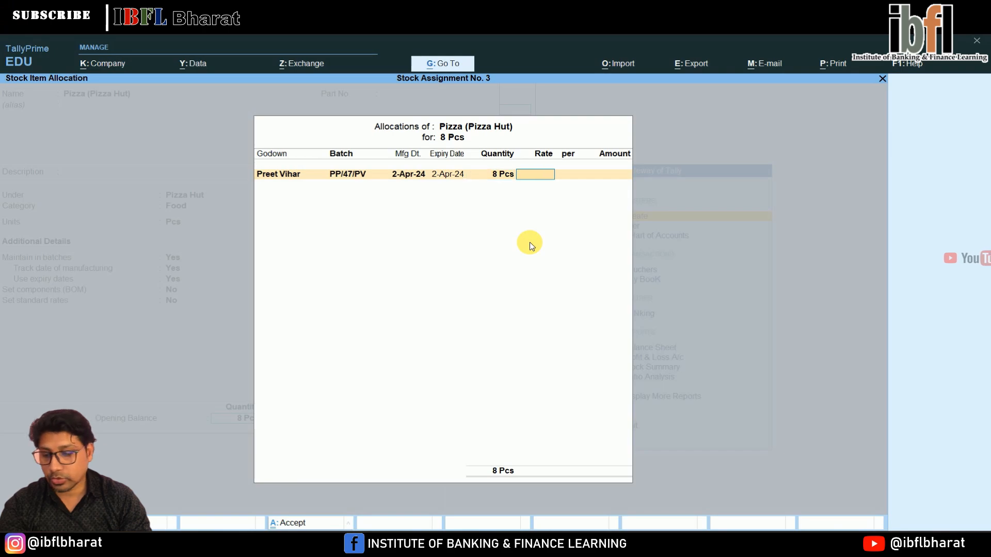
{"action": "type", "text": "120"}
{"action": "key", "text": "Return"}
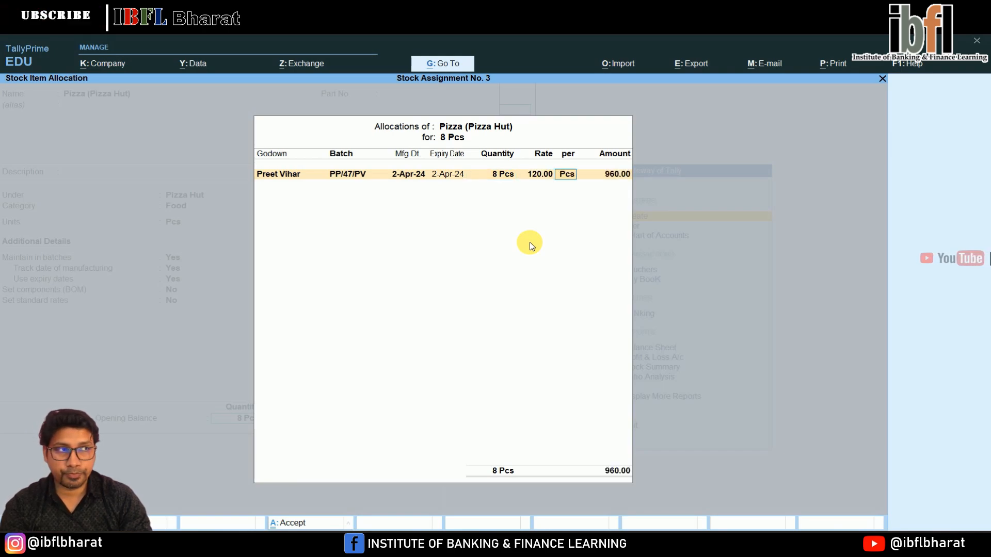
{"action": "key", "text": "Return"}
{"action": "key", "text": "Return"}
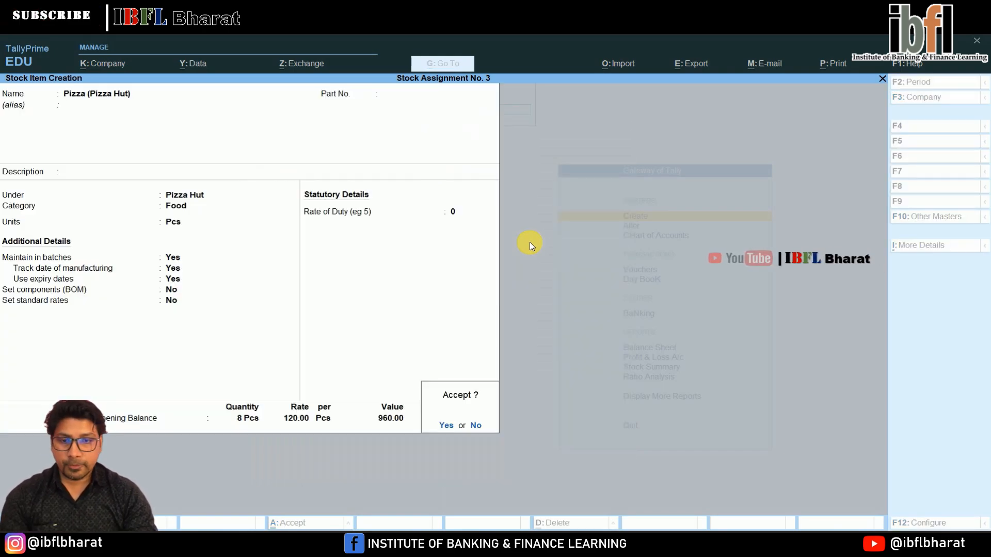
{"action": "key", "text": "Return"}
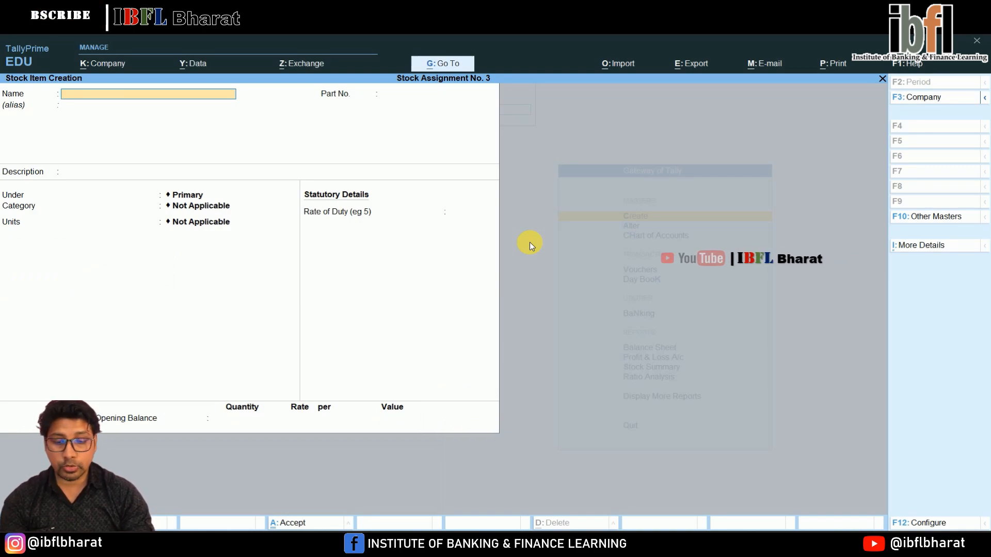
Start another stock item named Nestle Coffee, without an alias
{"action": "type", "text": "Nestle Coffee"}
{"action": "key", "text": "Return"}
{"action": "key", "text": "Return"}
Place the Nestle Coffee item under the Nestle stock group and in the Beverages category
{"action": "key", "text": "Down"}
{"action": "key", "text": "Down"}
{"action": "key", "text": "Down"}
{"action": "key", "text": "Down"}
{"action": "key", "text": "Down"}
{"action": "key", "text": "Down"}
{"action": "key", "text": "Down"}
{"action": "key", "text": "Down"}
{"action": "key", "text": "Down"}
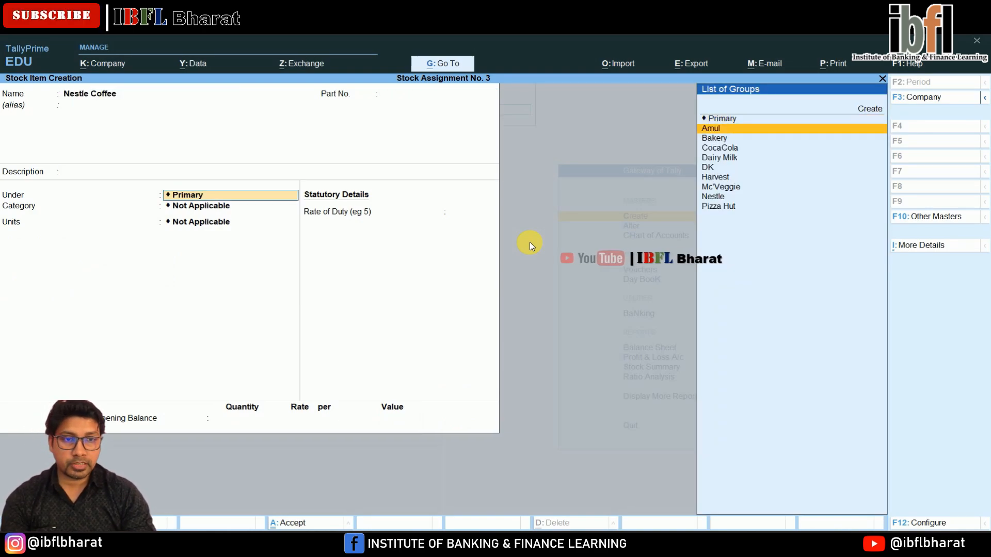
{"action": "key", "text": "Up"}
{"action": "key", "text": "Return"}
{"action": "key", "text": "Down"}
{"action": "key", "text": "Down"}
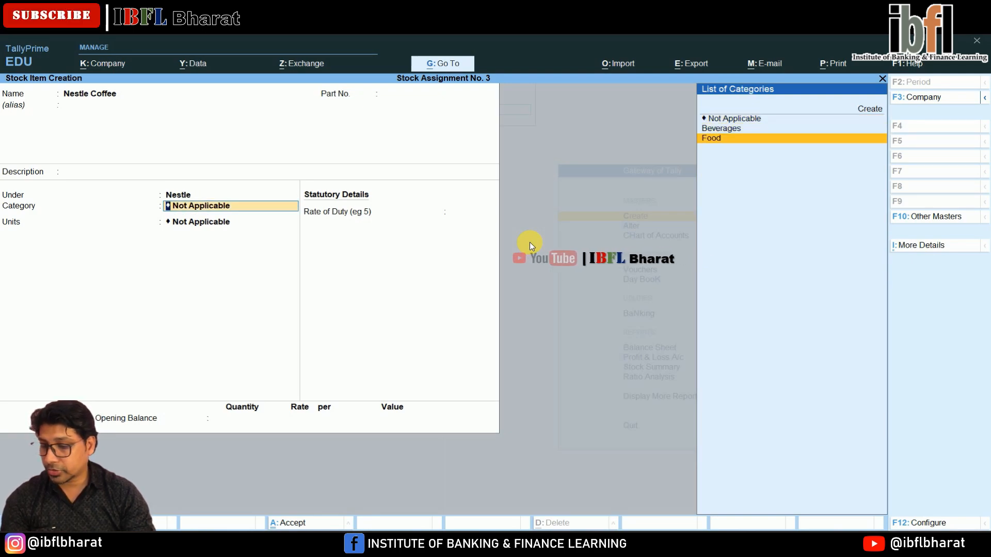
{"action": "key", "text": "Up"}
{"action": "key", "text": "Return"}
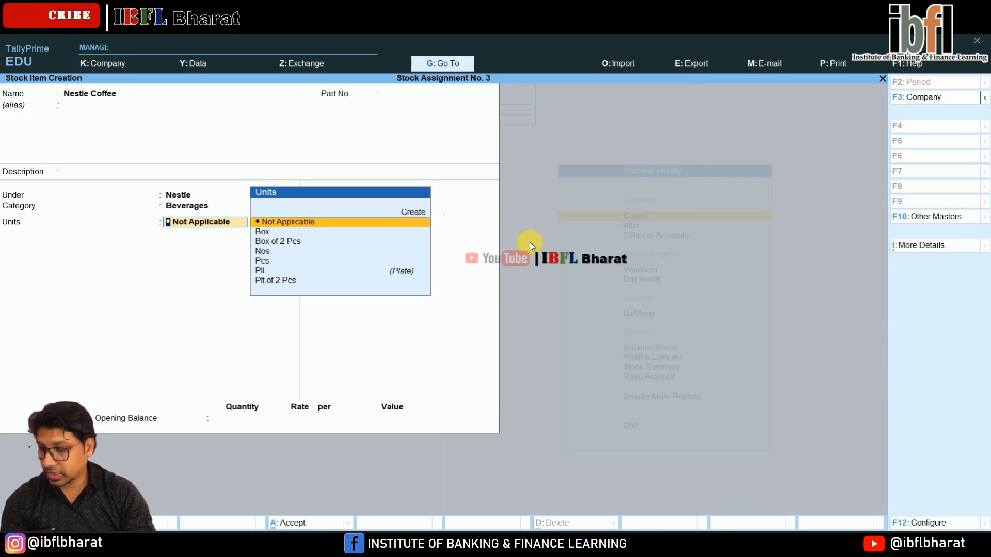
Set Nos as the unit of measure for the Nestle Coffee stock item
{"action": "key", "text": "Down"}
{"action": "key", "text": "Down"}
{"action": "key", "text": "Down"}
{"action": "key", "text": "Return"}
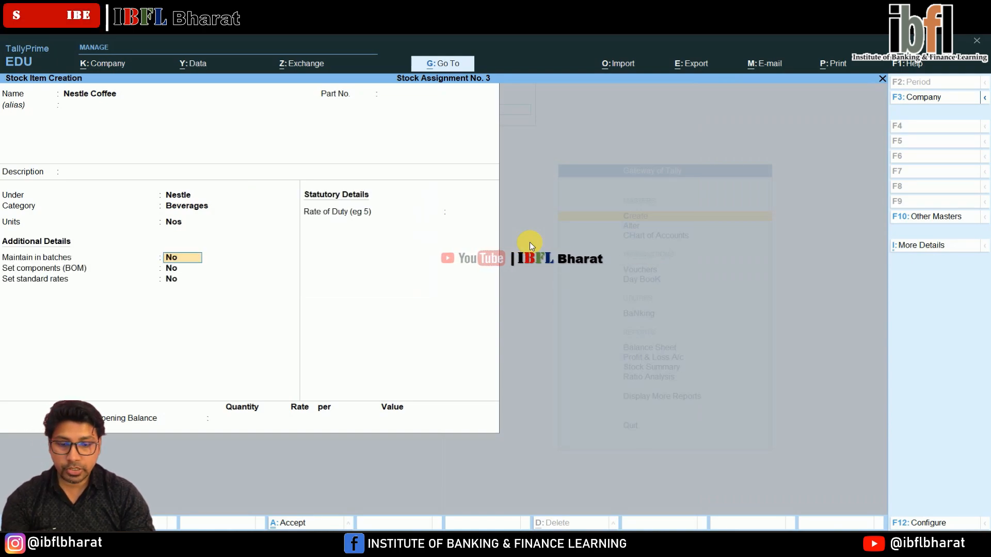
Maintain Nestle Coffee in batches with manufacturing date tracking and expiry dates, leaving components and standard rates at No and the duty rate at 0
{"action": "type", "text": "y"}
{"action": "key", "text": "Return"}
{"action": "type", "text": "y"}
{"action": "key", "text": "Return"}
{"action": "type", "text": "y"}
{"action": "key", "text": "Return"}
{"action": "key", "text": "Return"}
{"action": "key", "text": "Return"}
{"action": "key", "text": "Return"}
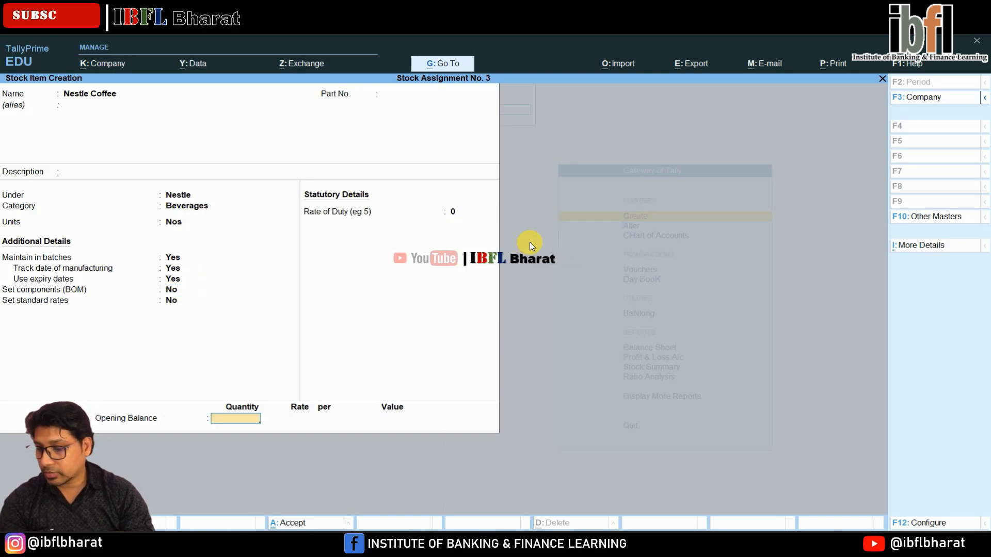
Enter an opening quantity of 300 Nos for Nestle Coffee and allocate it to the Preet Vihar godown under batch CN/98/PV
{"action": "type", "text": "300"}
{"action": "key", "text": "Return"}
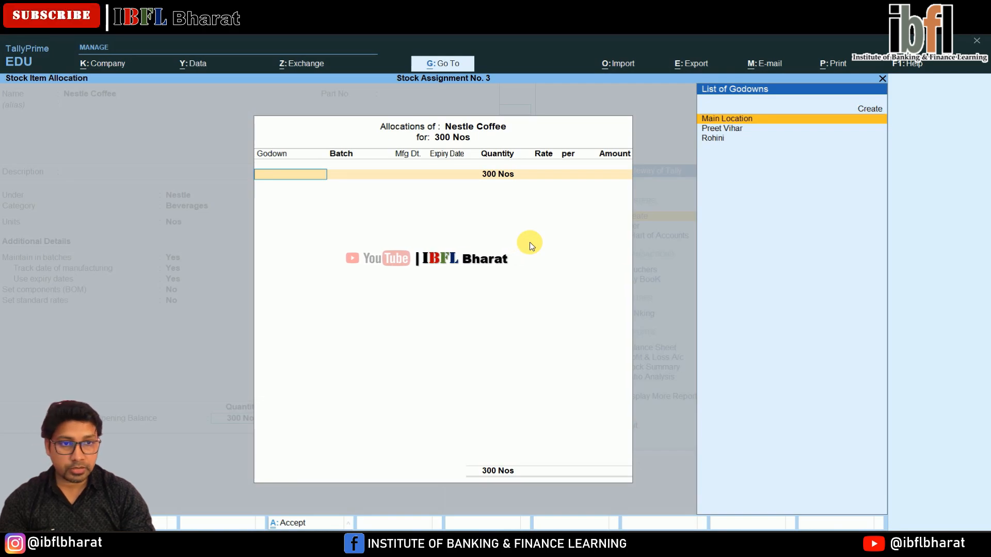
{"action": "key", "text": "Down"}
{"action": "key", "text": "Return"}
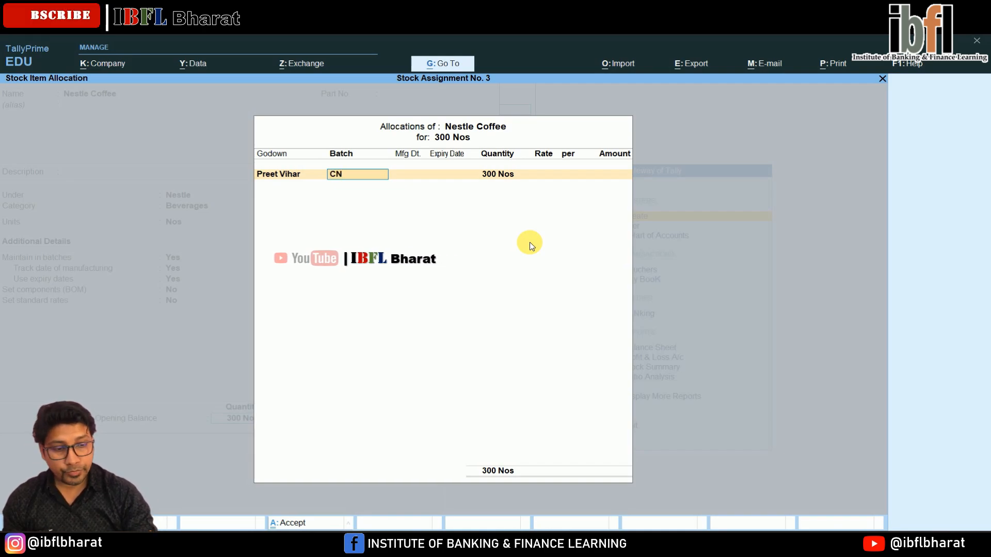
{"action": "type", "text": "CN/98/PV"}
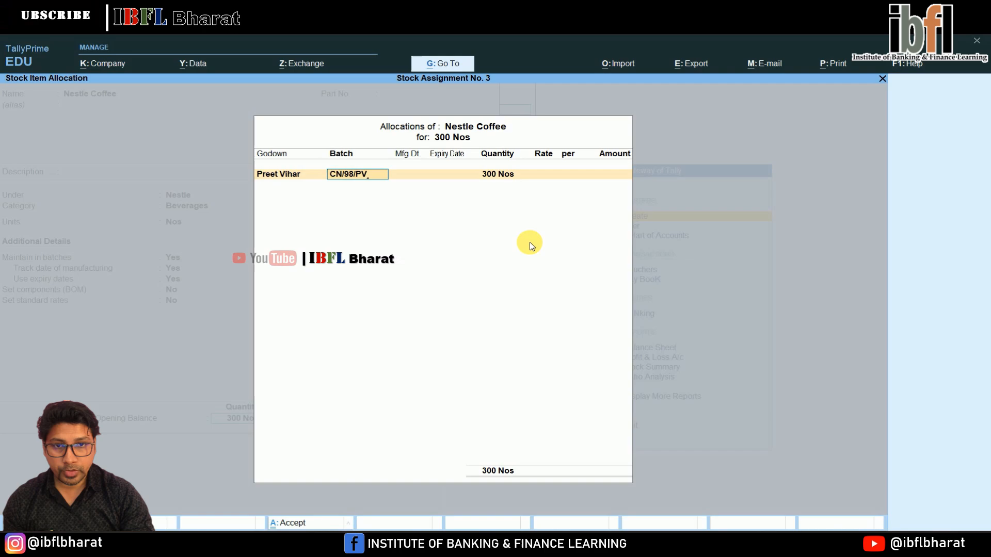
{"action": "key", "text": "Return"}
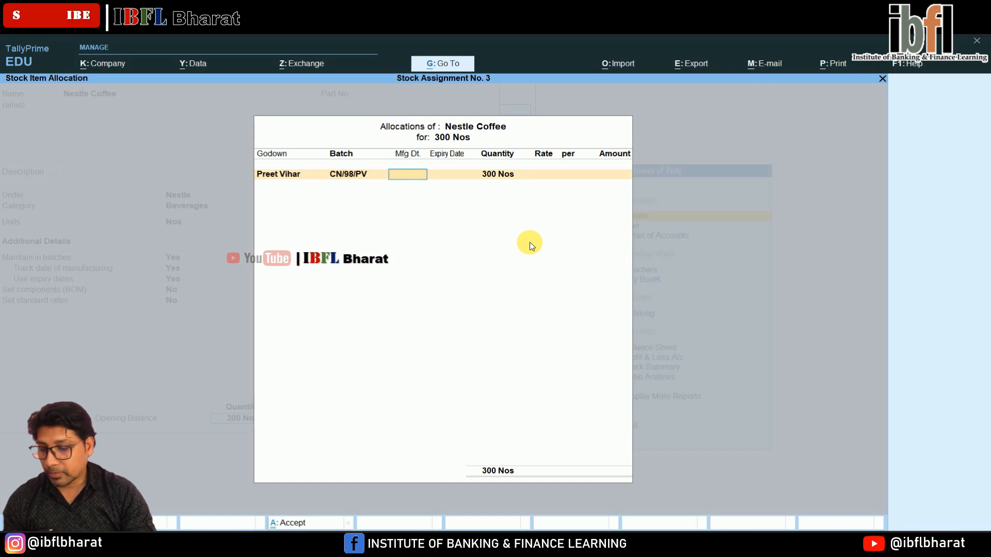
Set batch CN/98/PV's manufacturing date to 2-Apr-24 and its expiry date to 1-Sep-24
{"action": "type", "text": "2"}
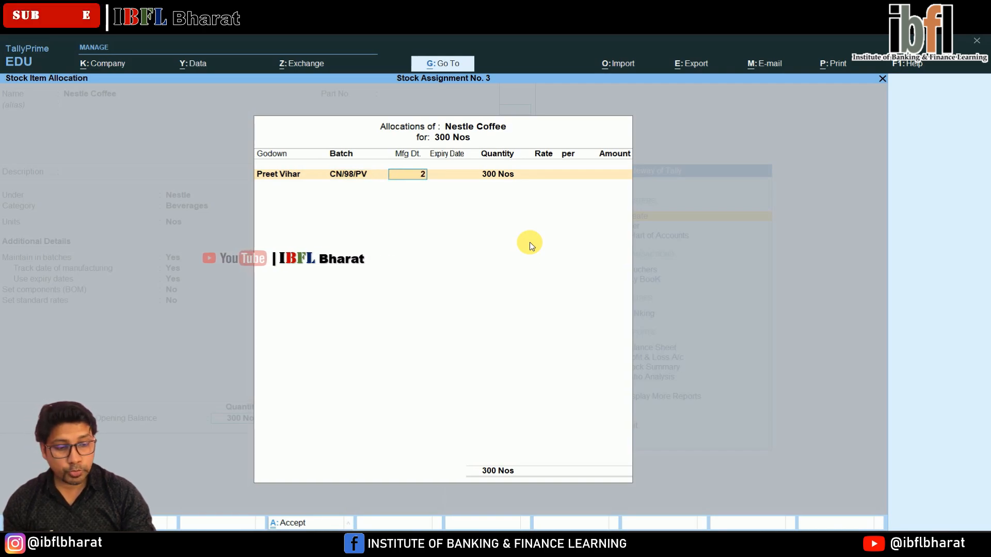
{"action": "type", "text": "-4-24"}
{"action": "key", "text": "Return"}
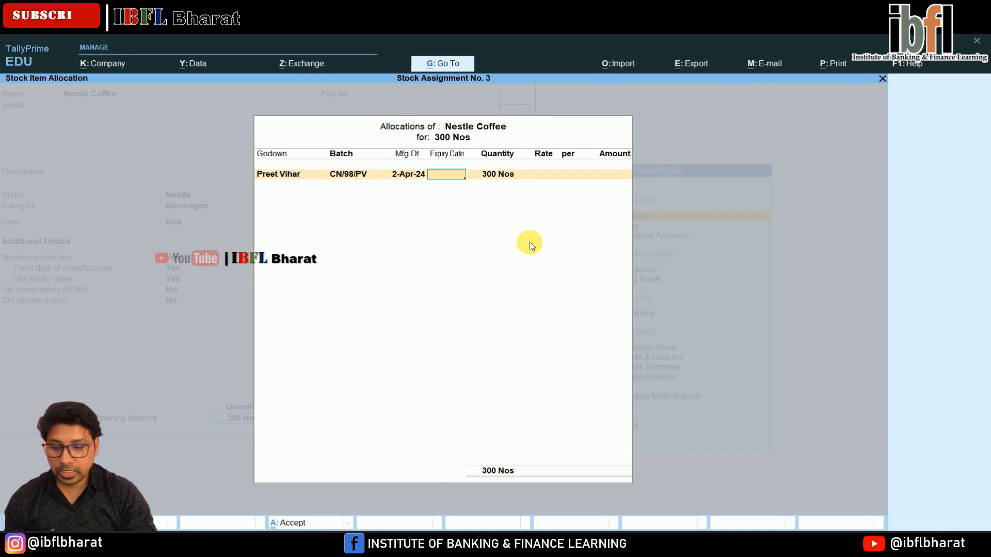
{"action": "type", "text": "1.9.24"}
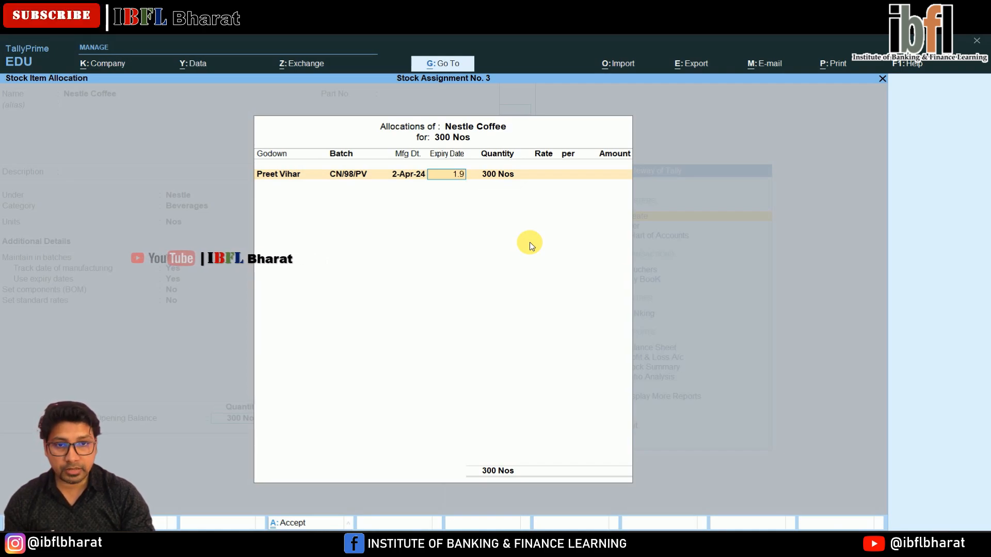
{"action": "key", "text": "Return"}
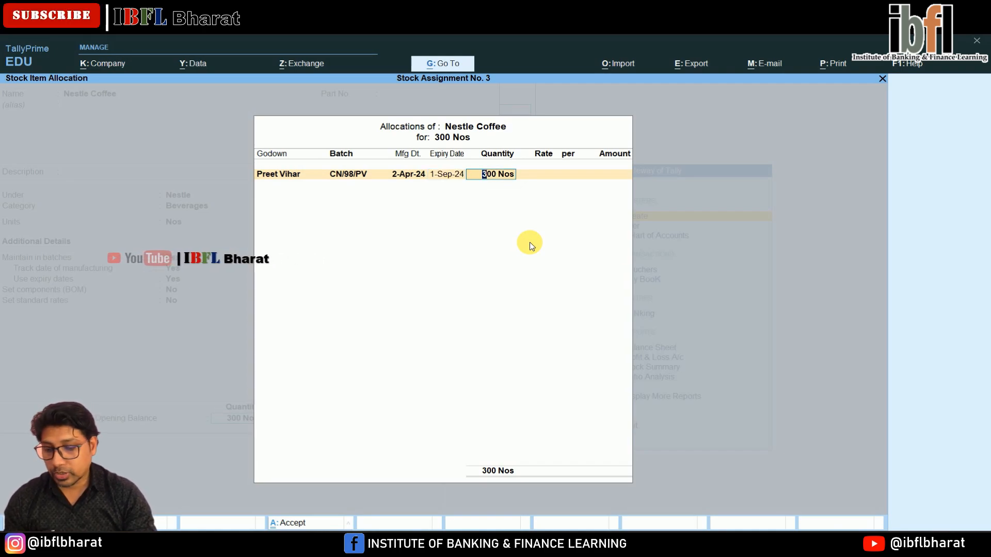
Keep the batch's full quantity at a rate of 80 per Nos and save the Nestle Coffee stock item
{"action": "key", "text": "Return"}
{"action": "type", "text": "8"}
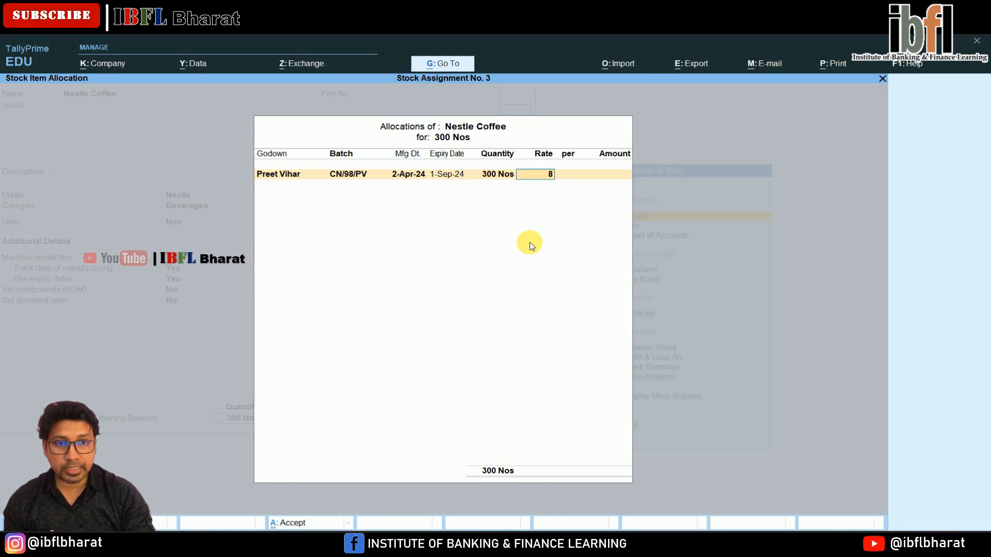
{"action": "type", "text": "0"}
{"action": "key", "text": "Return"}
{"action": "key", "text": "Return"}
{"action": "key", "text": "Return"}
{"action": "key", "text": "Return"}
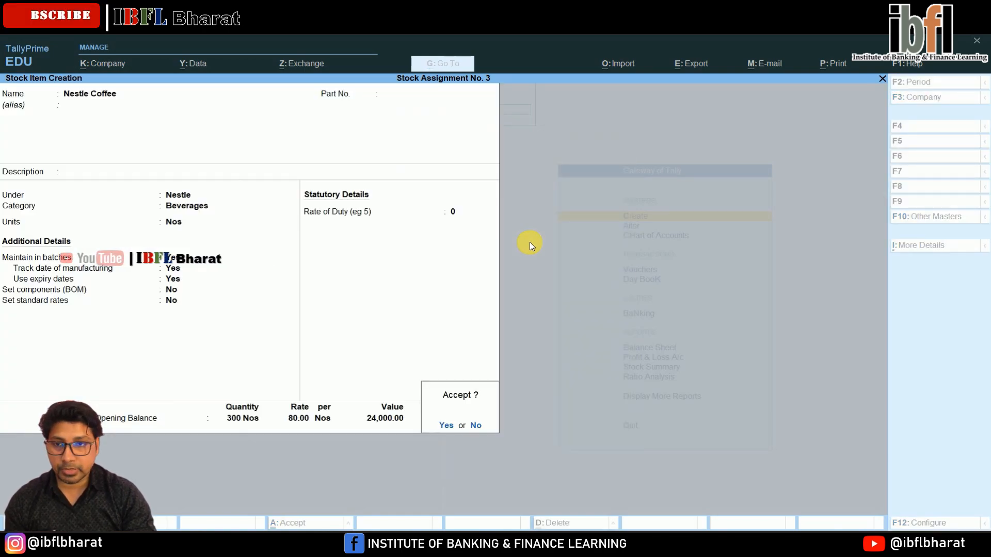
{"action": "key", "text": "y"}
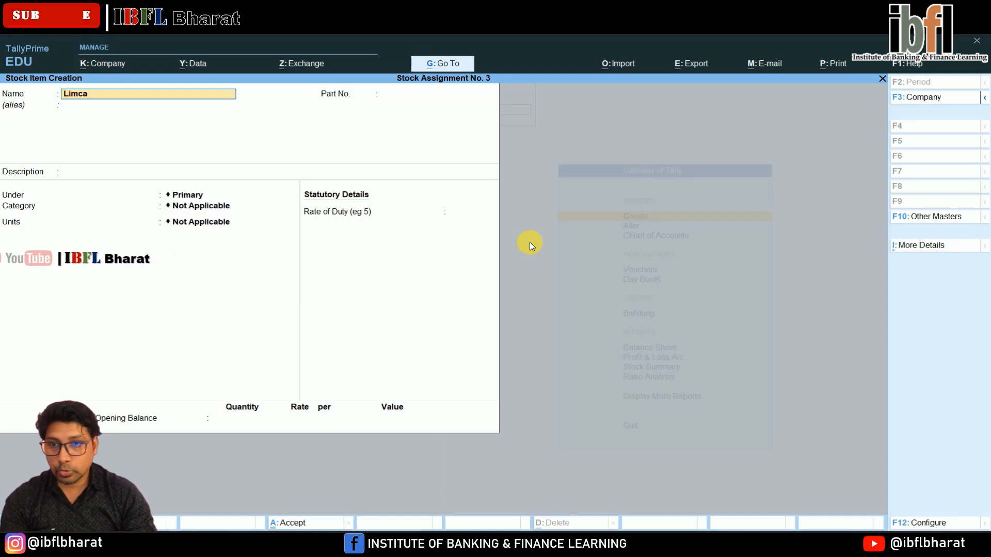
Start another stock item named Limca, leaving the alias and part number blank
{"action": "key", "text": "Return"}
{"action": "key", "text": "Return"}
{"action": "key", "text": "Return"}
{"action": "key", "text": "Return"}
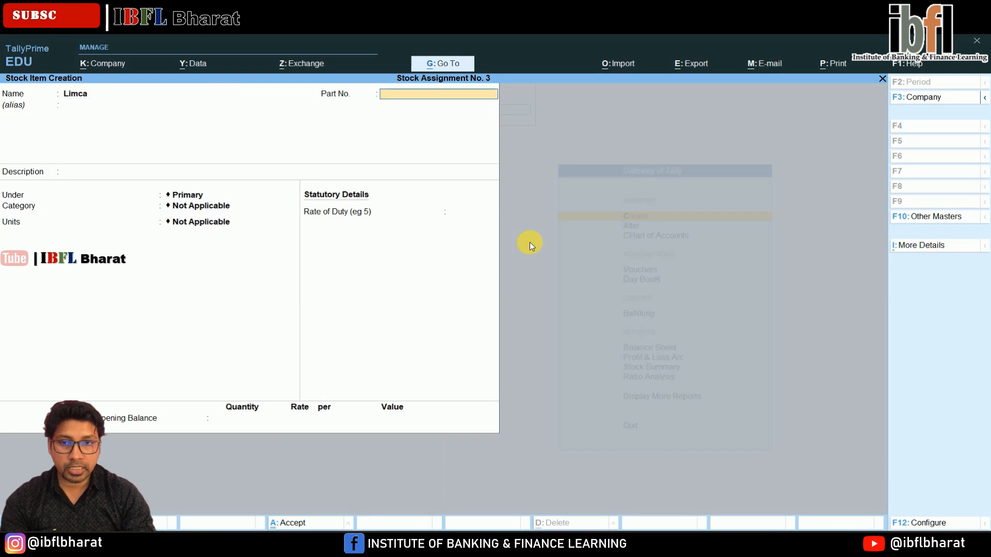
Place the Limca item under the CocaCola stock group and in the Beverages category
{"action": "key", "text": "Down"}
{"action": "key", "text": "Down"}
{"action": "key", "text": "Down"}
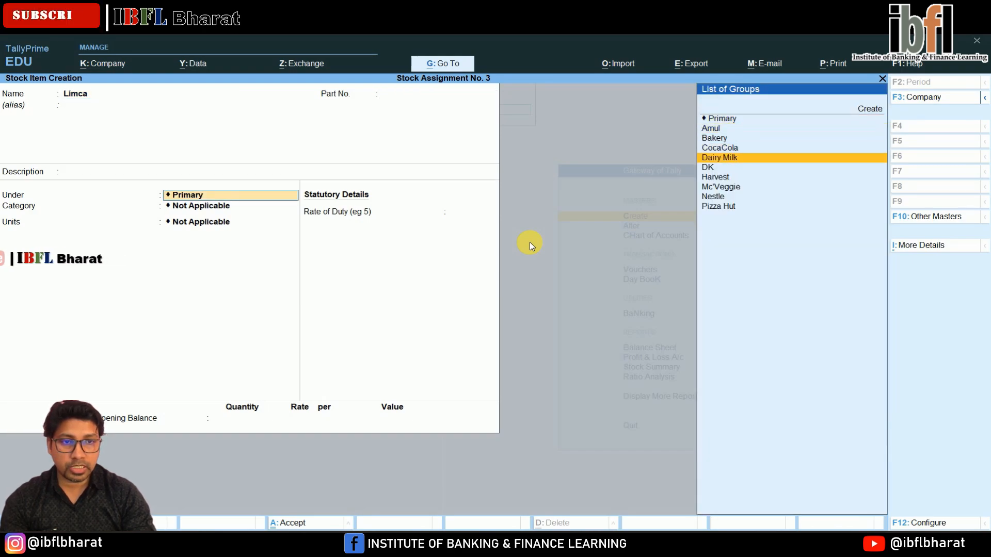
{"action": "key", "text": "Up"}
{"action": "key", "text": "Return"}
{"action": "key", "text": "Down"}
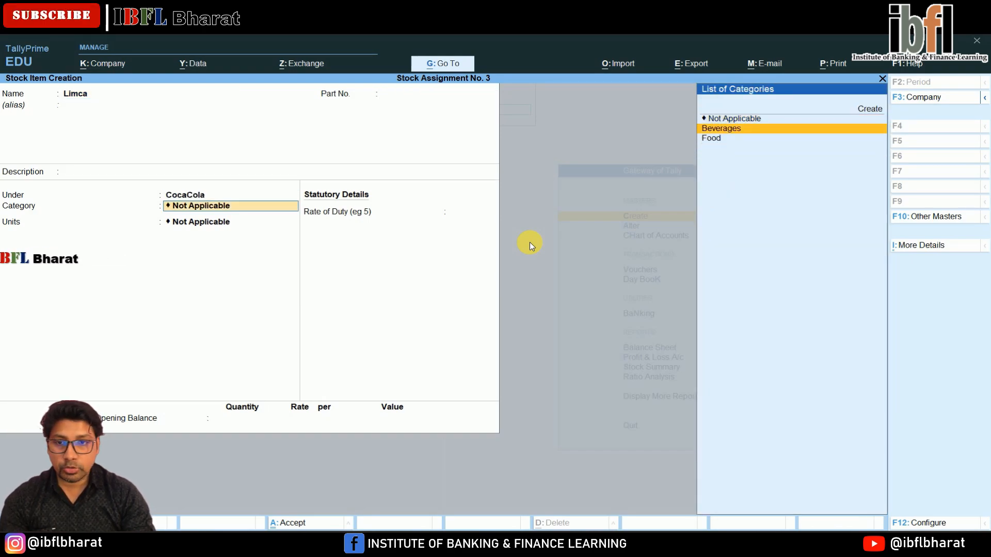
{"action": "key", "text": "Return"}
Set Nos as the unit of measure for the Limca stock item
{"action": "key", "text": "Down"}
{"action": "key", "text": "Down"}
{"action": "key", "text": "Down"}
{"action": "key", "text": "Down"}
{"action": "key", "text": "Down"}
{"action": "key", "text": "Down"}
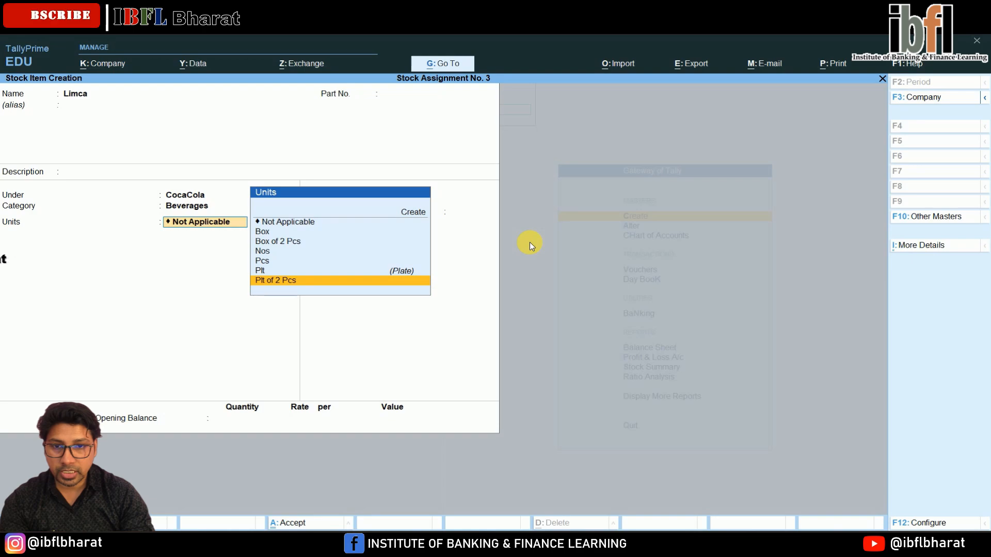
{"action": "key", "text": "Up"}
{"action": "key", "text": "Up"}
{"action": "key", "text": "Up"}
{"action": "key", "text": "Return"}
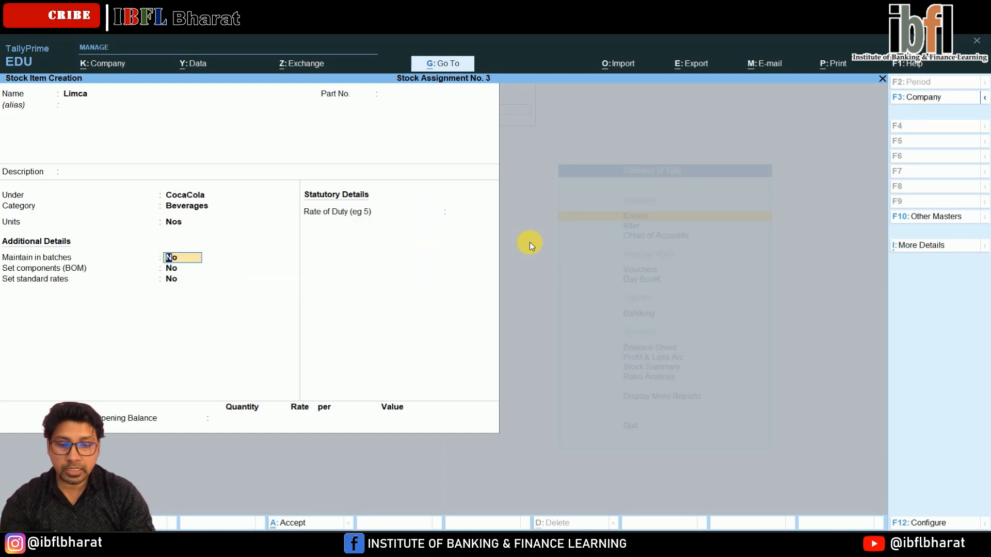
Maintain Limca in batches with manufacturing date tracking and expiry dates, leaving components and standard rates at No and the duty rate at 0
{"action": "type", "text": "y"}
{"action": "key", "text": "Return"}
{"action": "key", "text": "Return"}
{"action": "key", "text": "Return"}
{"action": "key", "text": "Return"}
{"action": "key", "text": "Return"}
{"action": "key", "text": "Return"}
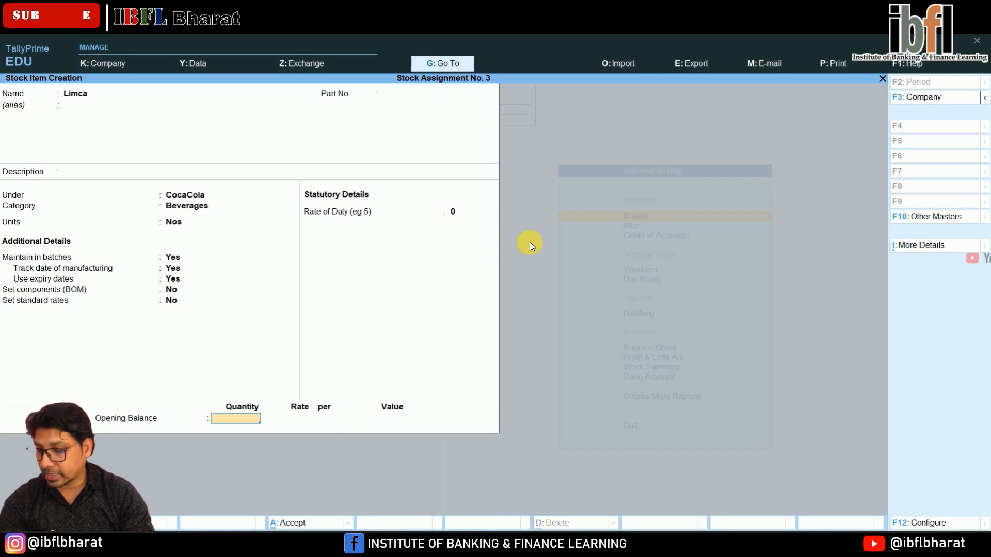
Enter an opening quantity of 150 Nos for Limca and allocate it to the Rohini godown under batch LC/20/R
{"action": "type", "text": "15"}
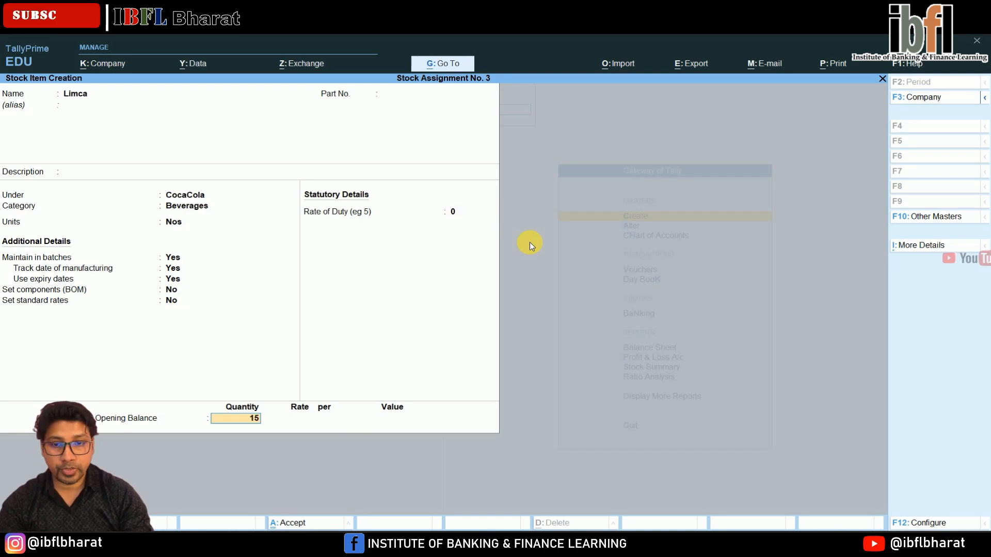
{"action": "type", "text": "0"}
{"action": "key", "text": "Return"}
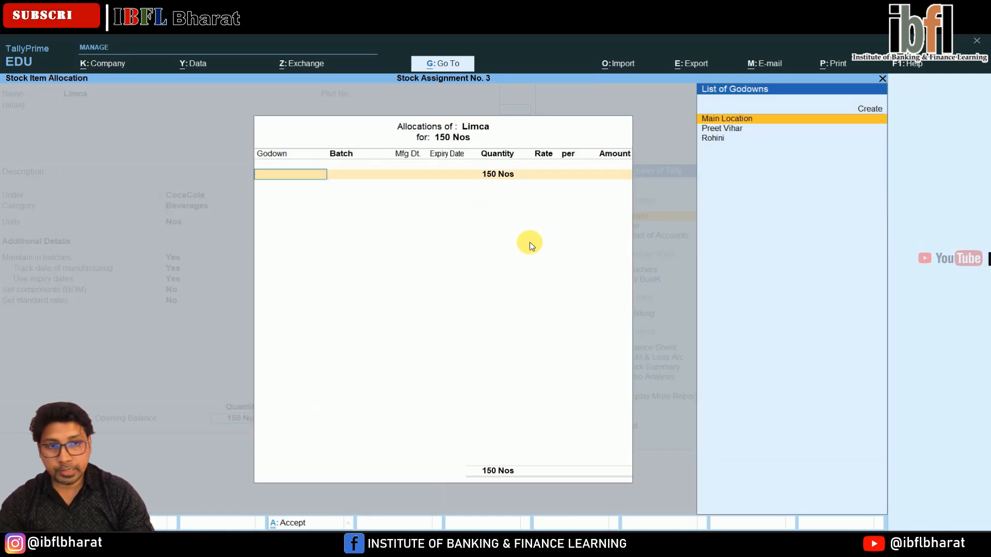
{"action": "key", "text": "Down"}
{"action": "key", "text": "Down"}
{"action": "key", "text": "Return"}
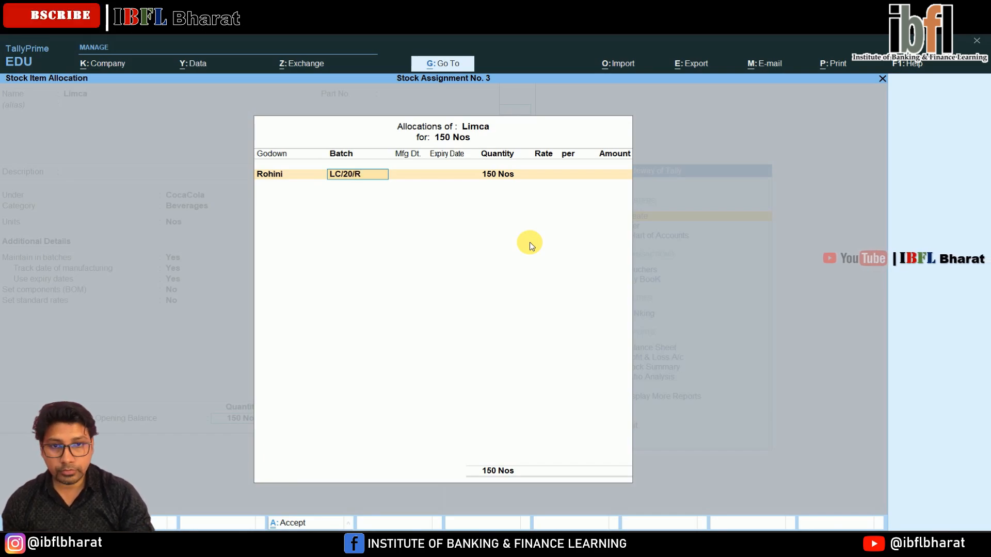
{"action": "key", "text": "Return"}
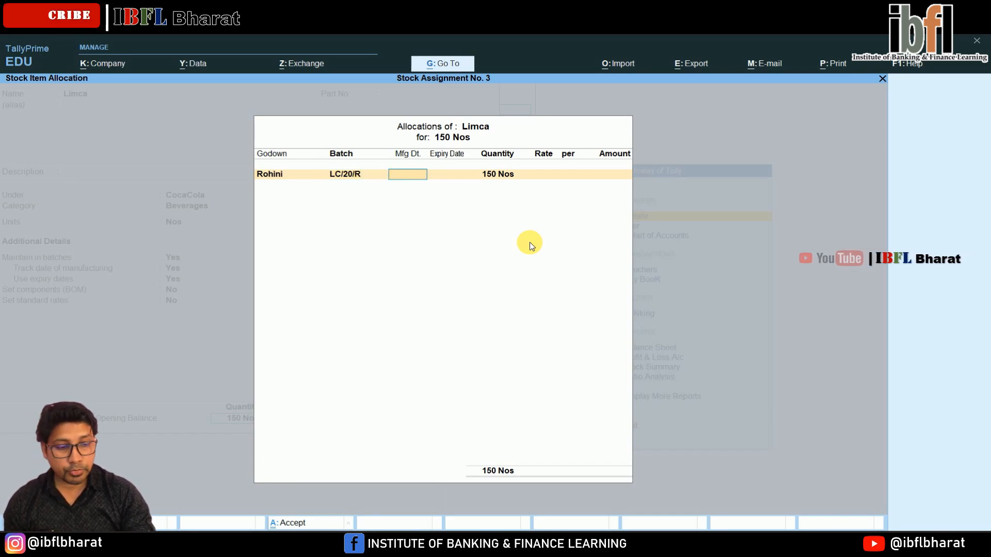
Set batch LC/20/R's manufacturing date to May-2024 and its expiry date to 1-Dec-24
{"action": "type", "text": "1.5.24"}
{"action": "key", "text": "Return"}
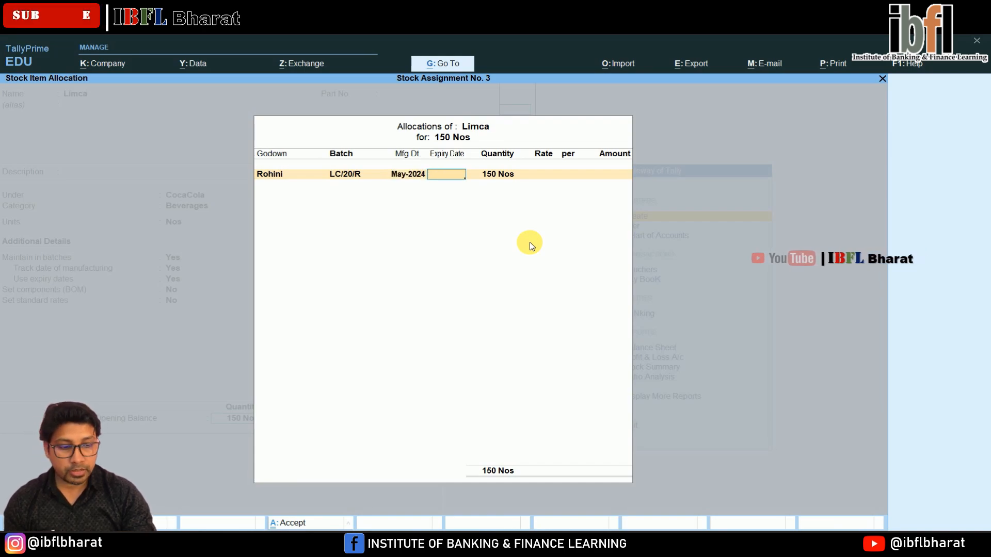
{"action": "type", "text": "1."}
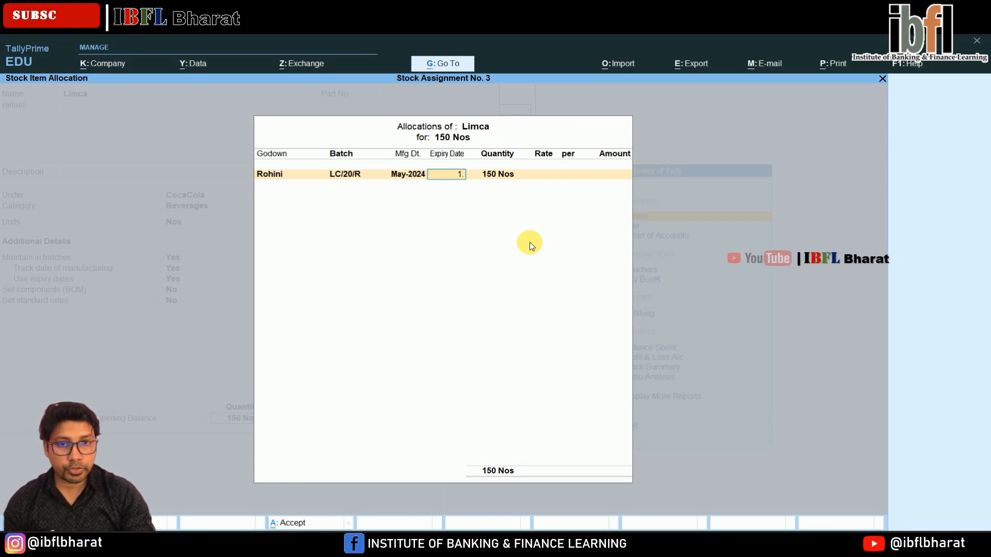
{"action": "type", "text": "12"}
{"action": "key", "text": "Return"}
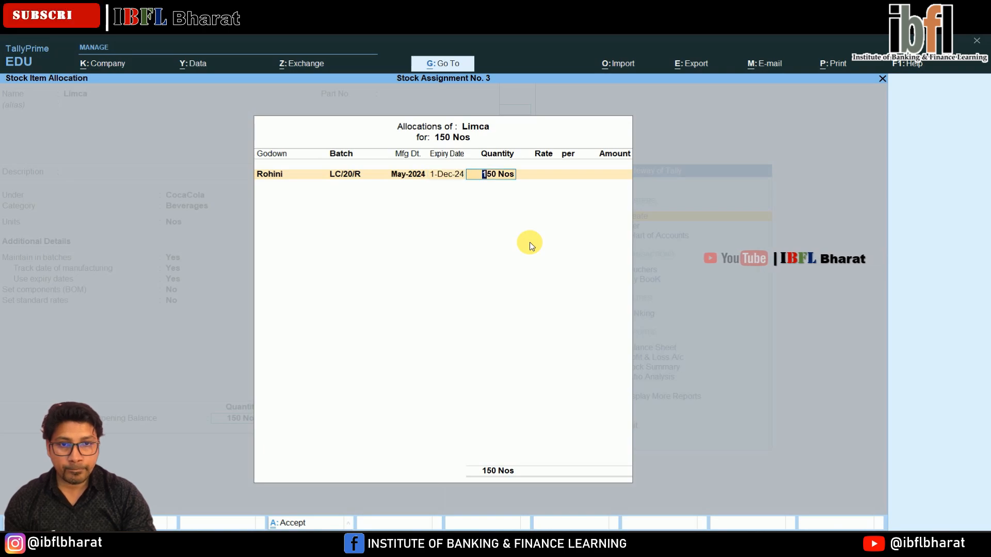
Keep the batch's full quantity at a rate of 95 per Nos and save the Limca stock item
{"action": "key", "text": "Return"}
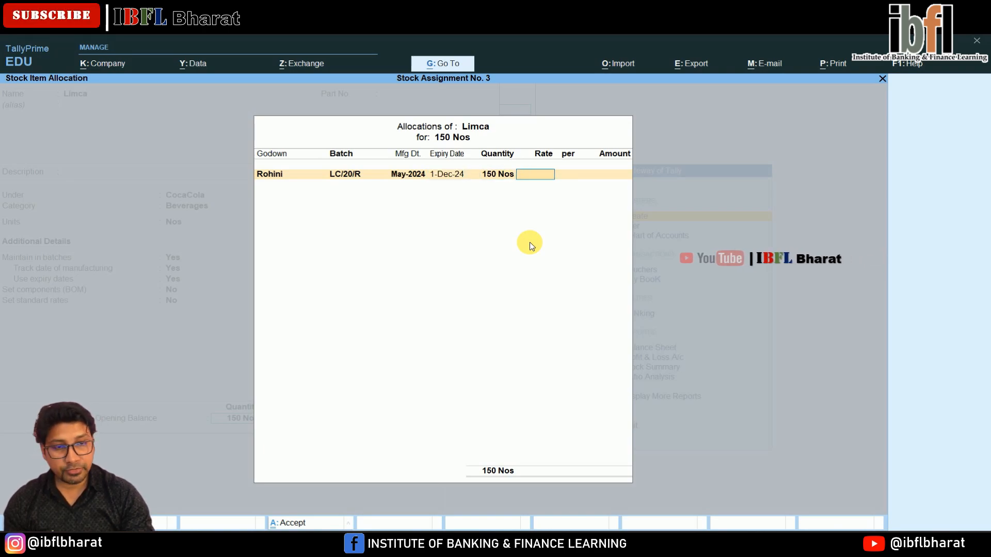
{"action": "key", "text": "Return"}
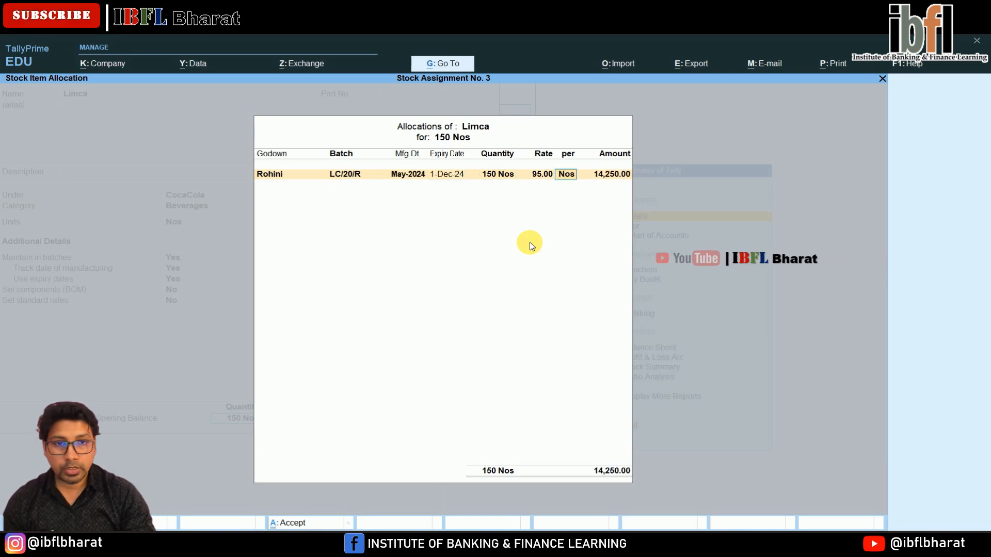
{"action": "key", "text": "Return"}
{"action": "key", "text": "Return"}
{"action": "key", "text": "Return"}
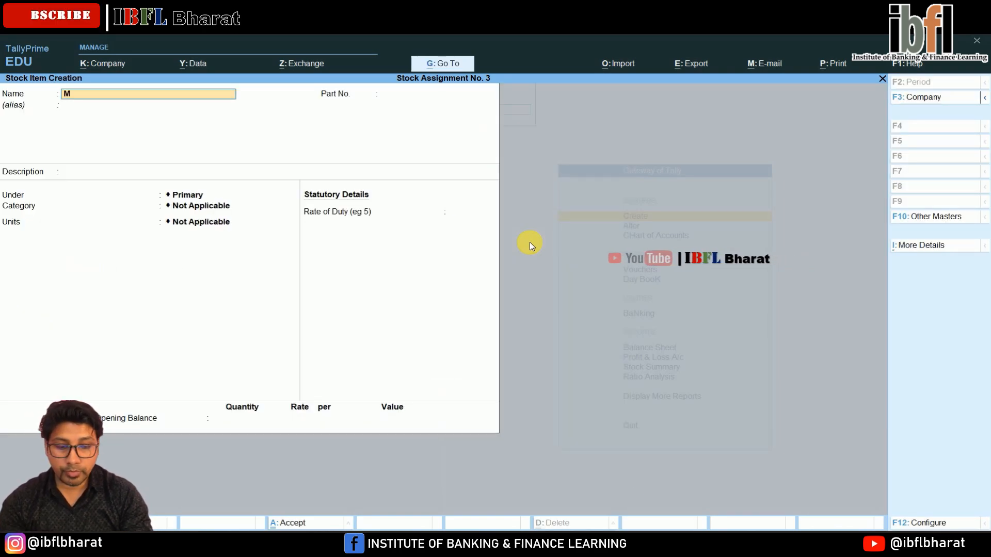
Start another stock item named Mc.Veggie Burger, leaving the alias and part number blank
{"action": "type", "text": "Mc.Vegg"}
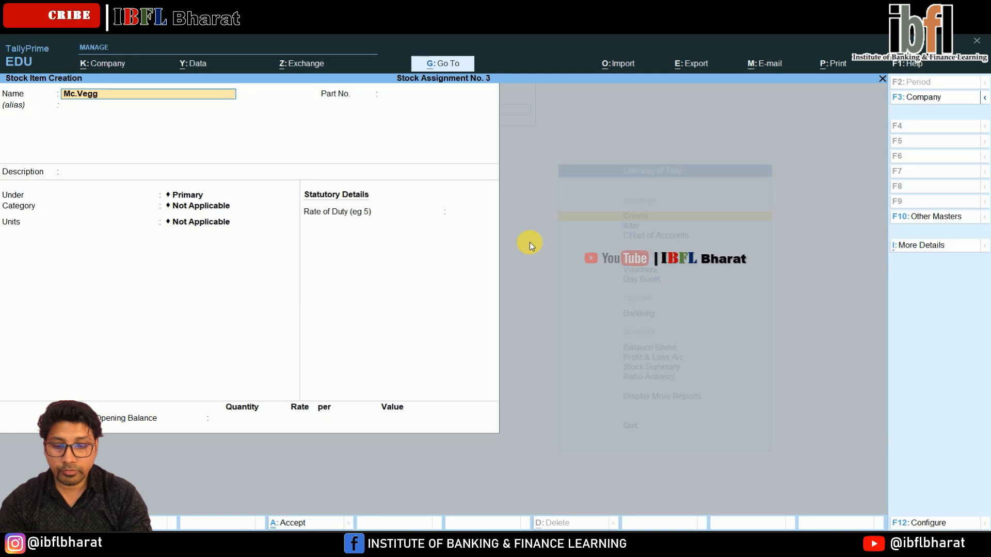
{"action": "type", "text": "ie Burger"}
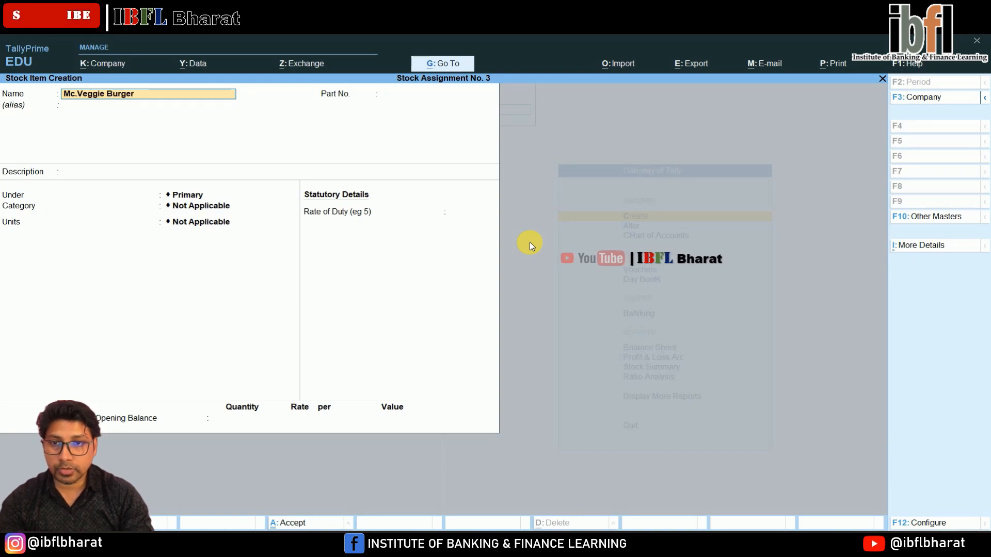
{"action": "key", "text": "Return"}
{"action": "key", "text": "Return"}
{"action": "key", "text": "Return"}
Place the Mc.Veggie Burger item under the Mc'Veggie stock group and in the Food category
{"action": "key", "text": "Down"}
{"action": "key", "text": "Down"}
{"action": "key", "text": "Down"}
{"action": "key", "text": "Down"}
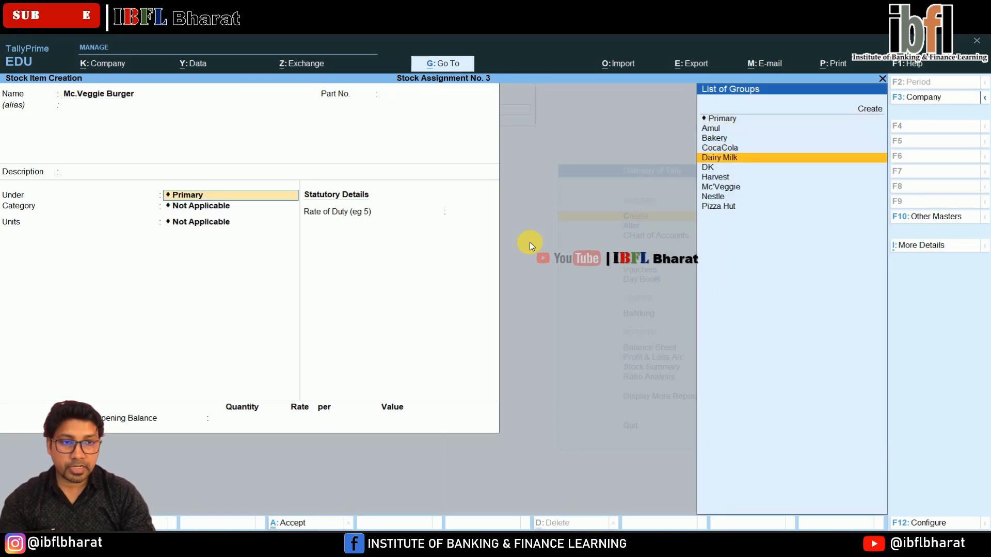
{"action": "key", "text": "Down"}
{"action": "key", "text": "Down"}
{"action": "key", "text": "Down"}
{"action": "key", "text": "Return"}
{"action": "key", "text": "Down"}
{"action": "key", "text": "Down"}
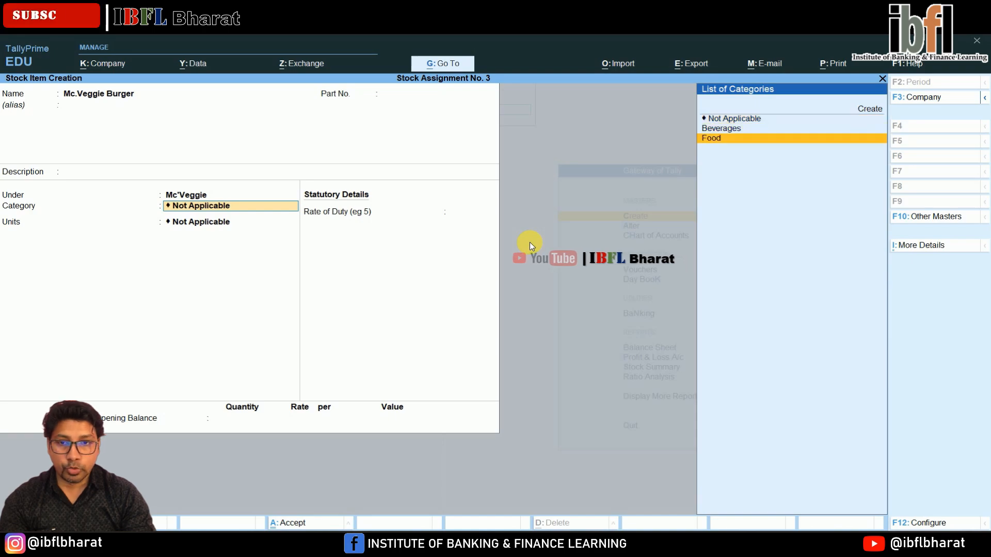
{"action": "key", "text": "Return"}
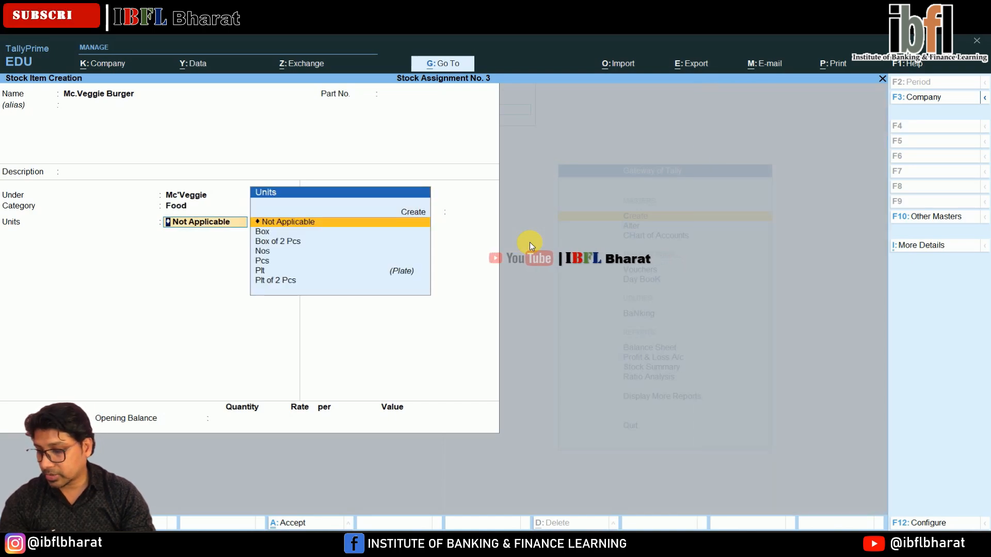
Set Pcs as the unit of measure for the Mc.Veggie Burger stock item
{"action": "key", "text": "Down"}
{"action": "key", "text": "Down"}
{"action": "key", "text": "Down"}
{"action": "key", "text": "Down"}
{"action": "key", "text": "Return"}
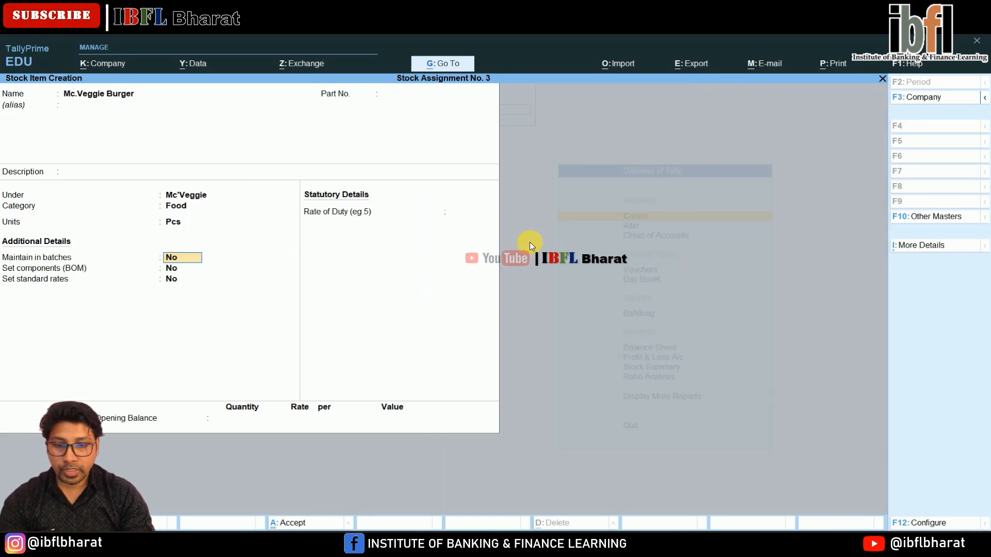
Maintain Mc.Veggie Burger in batches with manufacturing date tracking and expiry dates, leaving components and standard rates off
{"action": "type", "text": "y"}
{"action": "key", "text": "Return"}
{"action": "key", "text": "Return"}
{"action": "key", "text": "Return"}
{"action": "key", "text": "Return"}
{"action": "key", "text": "Return"}
{"action": "key", "text": "Return"}
{"action": "key", "text": "Return"}
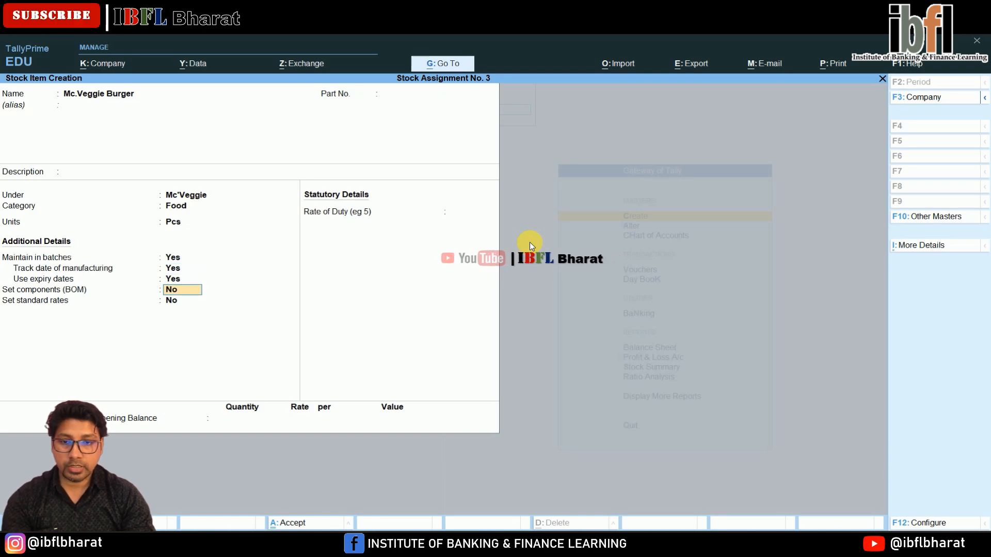
{"action": "key", "text": "Escape"}
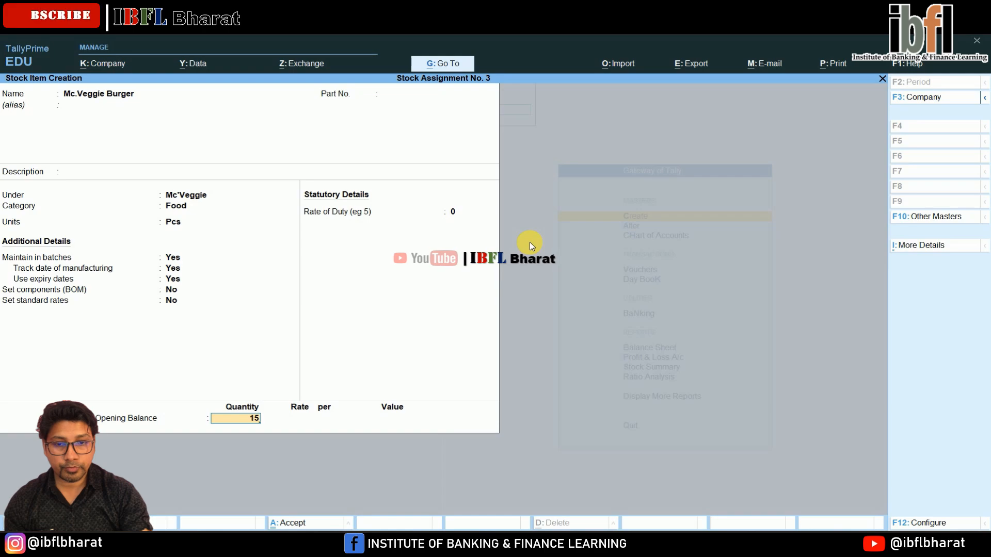
Set the Mc.Veggie Burger opening quantity to 45 Pcs and allocate it to the Rohini godown
{"action": "type", "text": "45"}
{"action": "key", "text": "Return"}
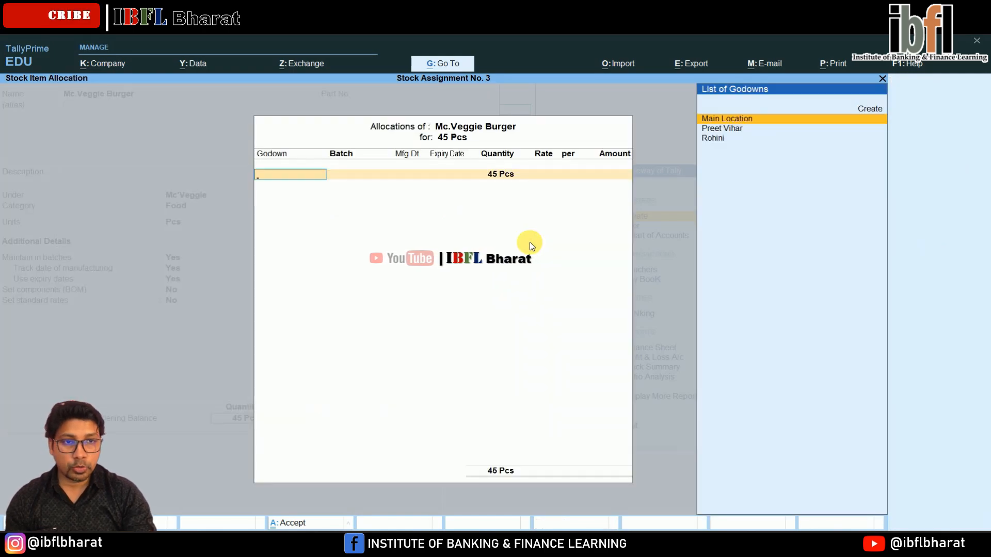
{"action": "key", "text": "Down"}
{"action": "key", "text": "Down"}
{"action": "key", "text": "Return"}
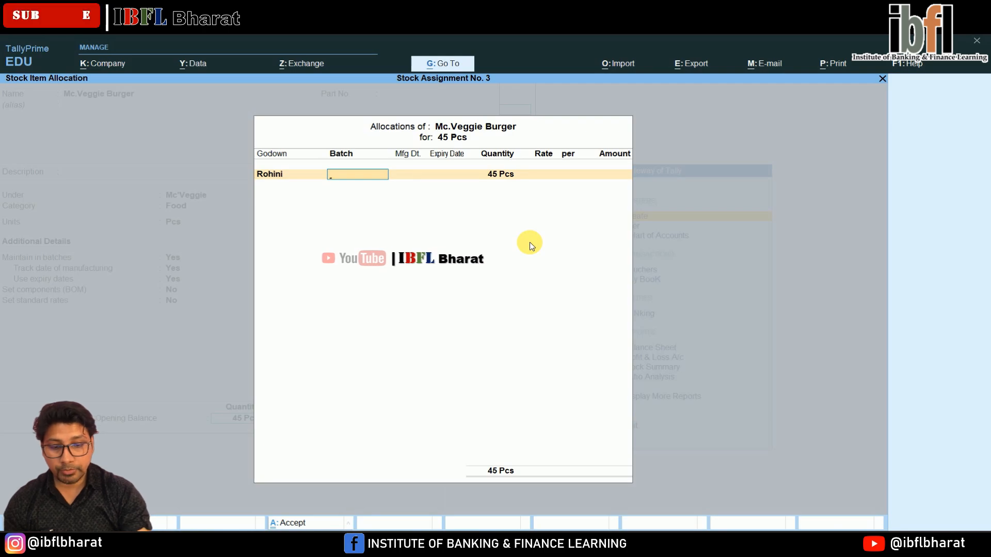
Enter batch BM/09/R for the burger allocation with manufacturing date 1.5.24 and expiry date 1.6.24
{"action": "type", "text": "BM/09/R"}
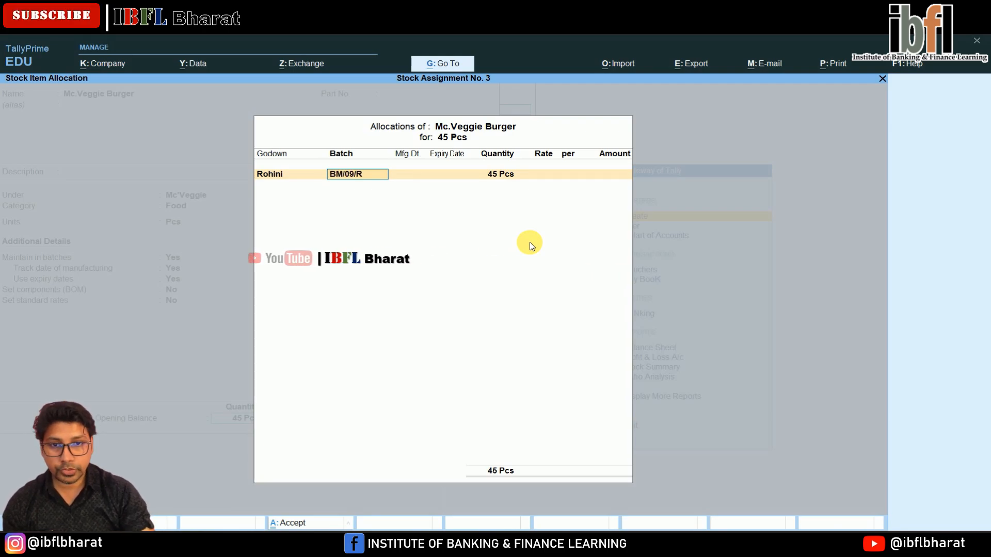
{"action": "key", "text": "Return"}
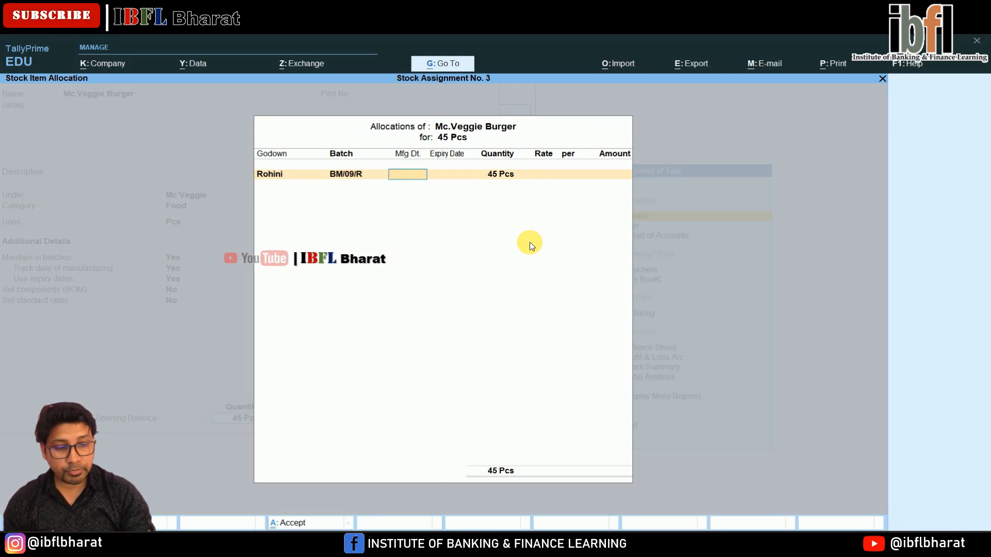
{"action": "type", "text": "1.5.24"}
{"action": "key", "text": "Return"}
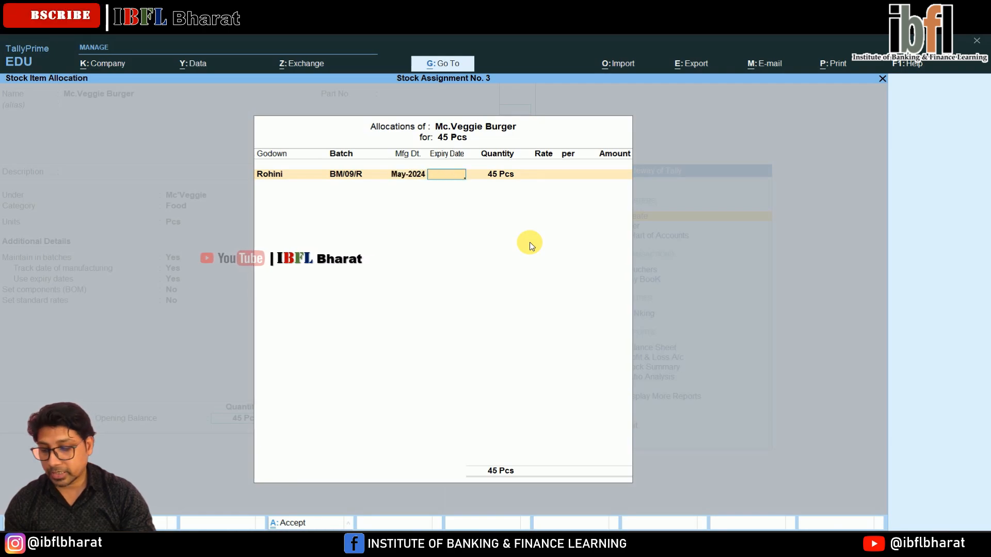
{"action": "type", "text": "1.6.24"}
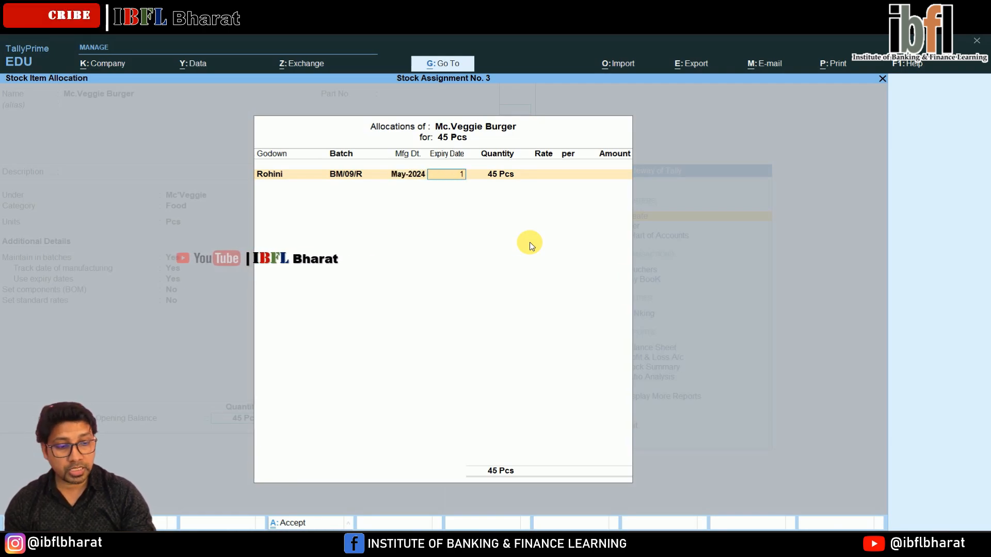
Keep the burger batch's full quantity at a rate of 40 per Pcs and save the stock item
{"action": "key", "text": "Return"}
{"action": "key", "text": "Return"}
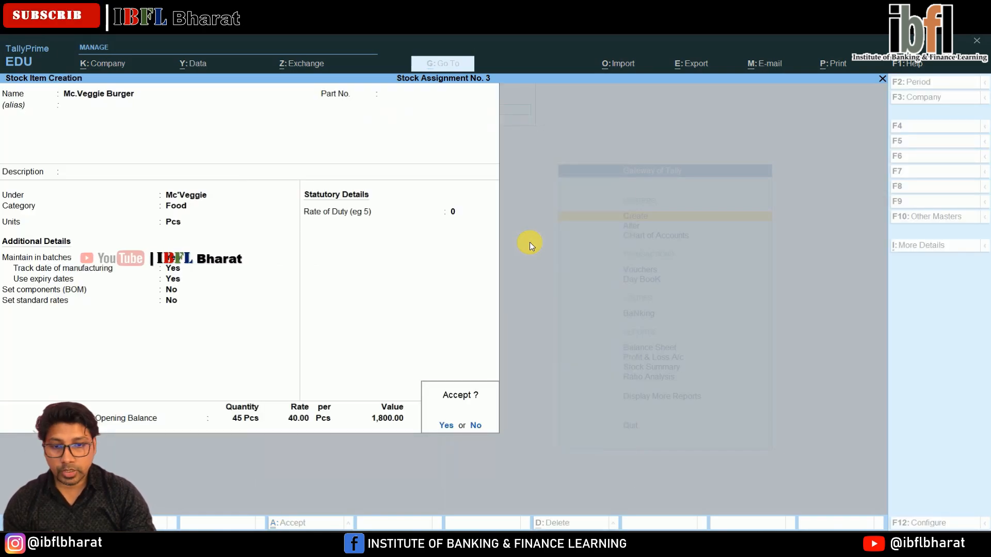
{"action": "key", "text": "y"}
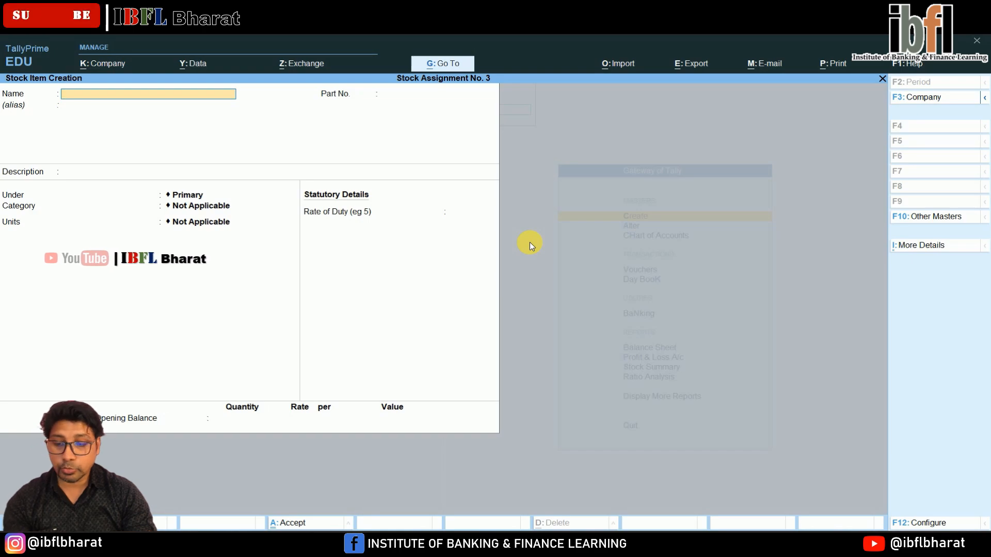
Start a stock item named Samosa under the Bakery stock group and in the Food category
{"action": "type", "text": "Samosa"}
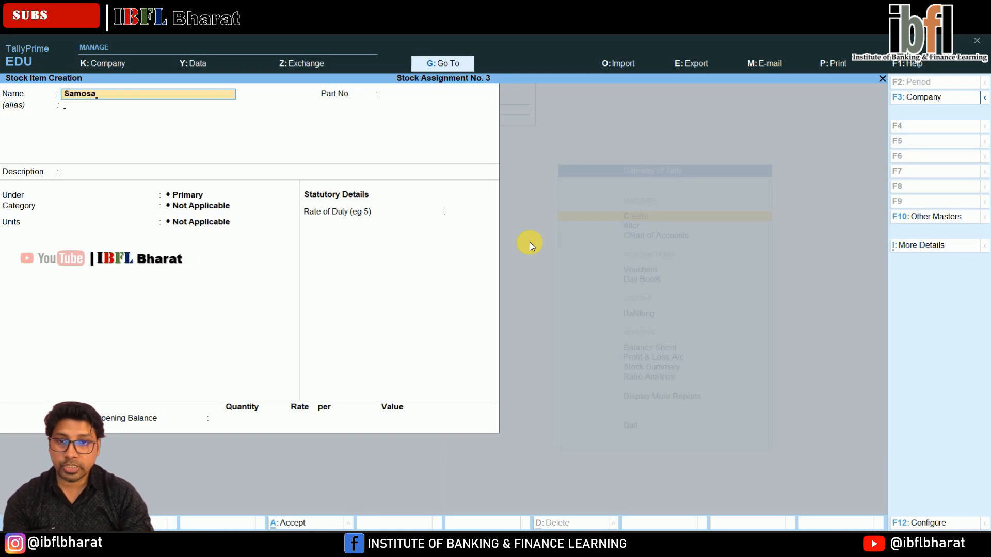
{"action": "key", "text": "Return"}
{"action": "key", "text": "Down"}
{"action": "key", "text": "Down"}
{"action": "key", "text": "Down"}
{"action": "key", "text": "Up"}
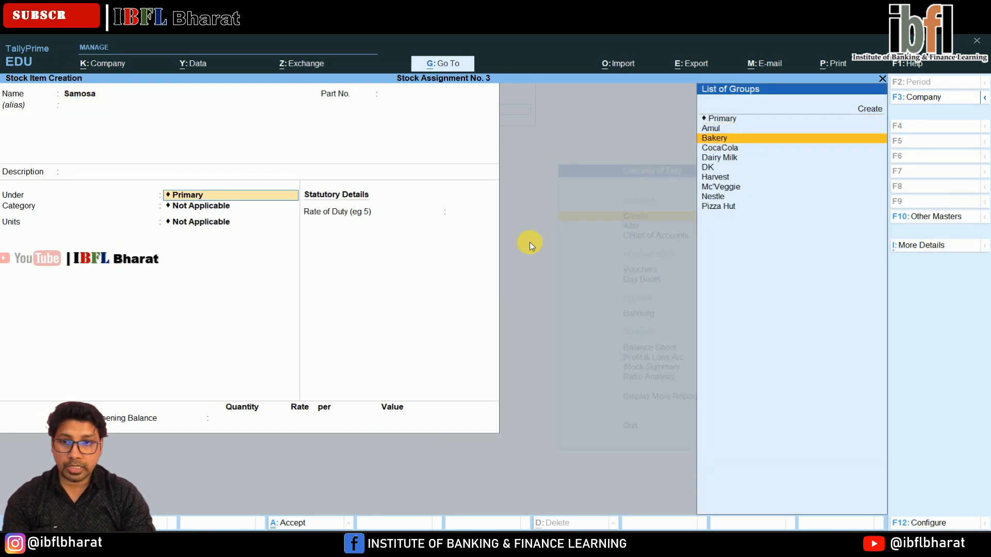
{"action": "key", "text": "Return"}
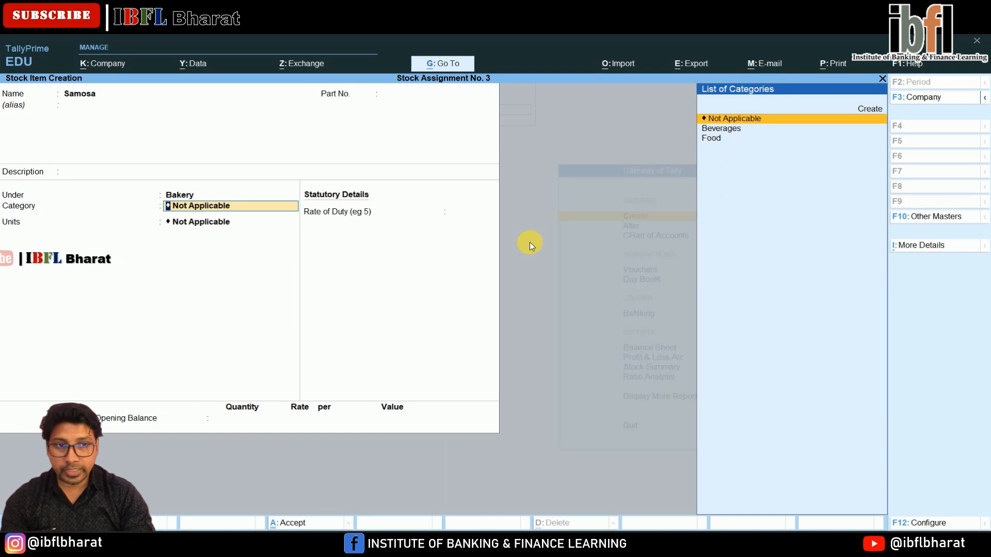
{"action": "key", "text": "Down"}
{"action": "key", "text": "Down"}
{"action": "key", "text": "Return"}
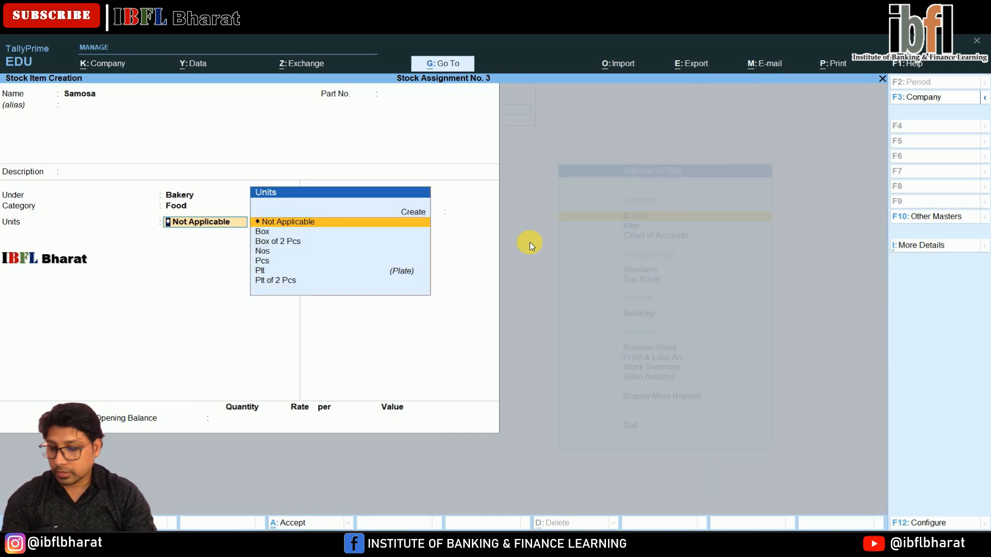
Set Plt of 2 Pcs as the unit of measure for the Samosa stock item
{"action": "key", "text": "Down"}
{"action": "key", "text": "Down"}
{"action": "key", "text": "Down"}
{"action": "key", "text": "Down"}
{"action": "key", "text": "Down"}
{"action": "key", "text": "Down"}
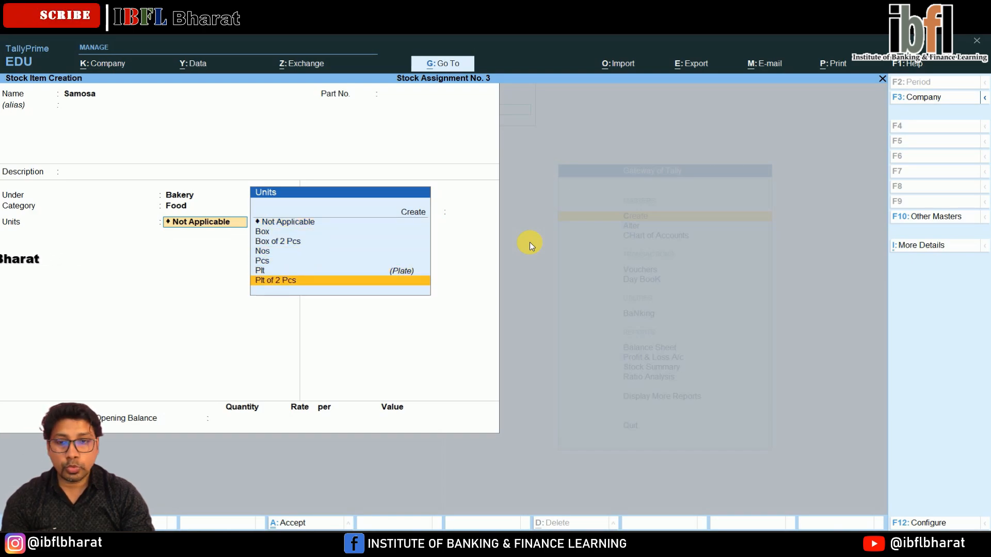
{"action": "key", "text": "Return"}
Turn on batches, manufacturing date tracking and expiry dates for Samosa, leaving components and standard rates off
{"action": "type", "text": "y"}
{"action": "key", "text": "Return"}
{"action": "type", "text": "y"}
{"action": "key", "text": "Return"}
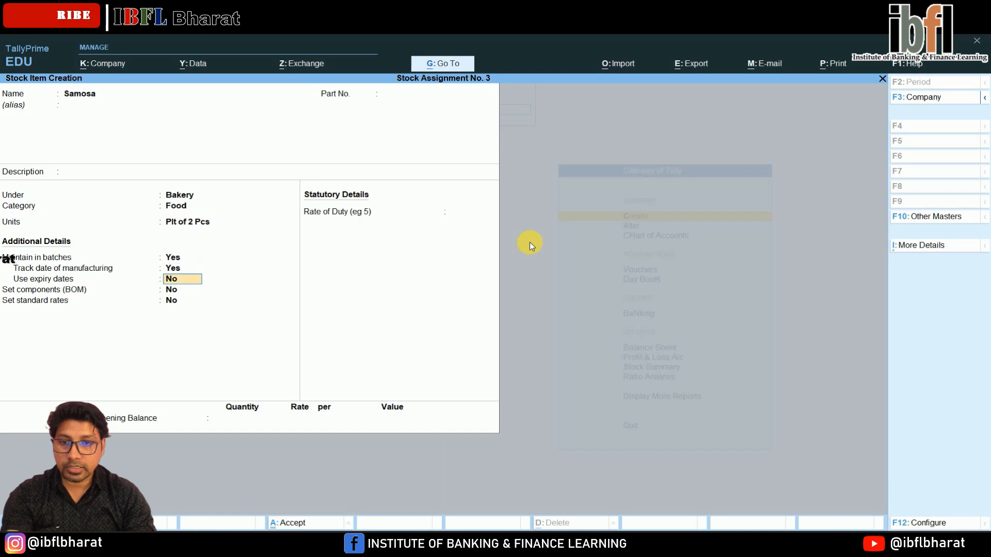
{"action": "type", "text": "y"}
{"action": "key", "text": "Return"}
{"action": "key", "text": "Return"}
{"action": "key", "text": "Return"}
{"action": "key", "text": "Return"}
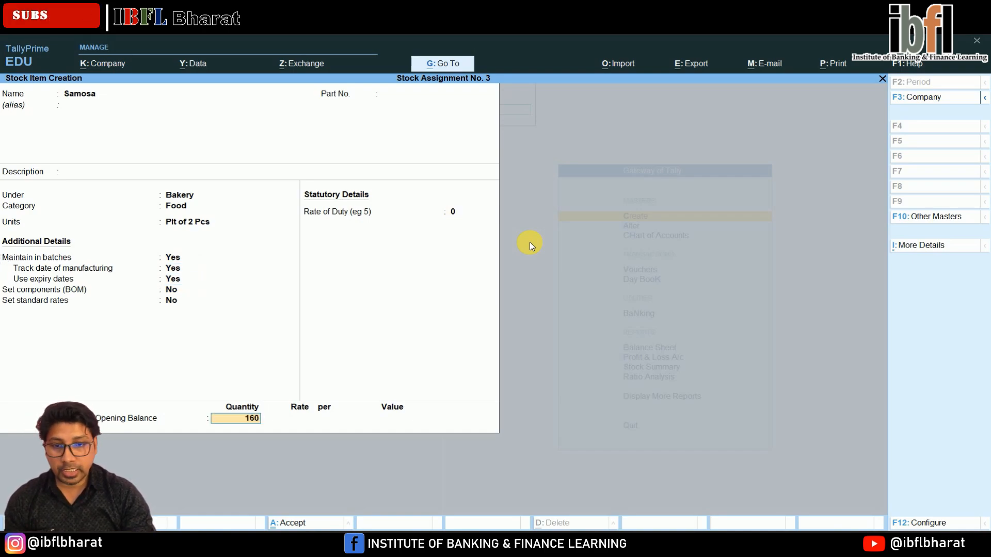
Set the Samosa opening quantity to 160 Plt and allocate it to the Rohini godown
{"action": "key", "text": "Return"}
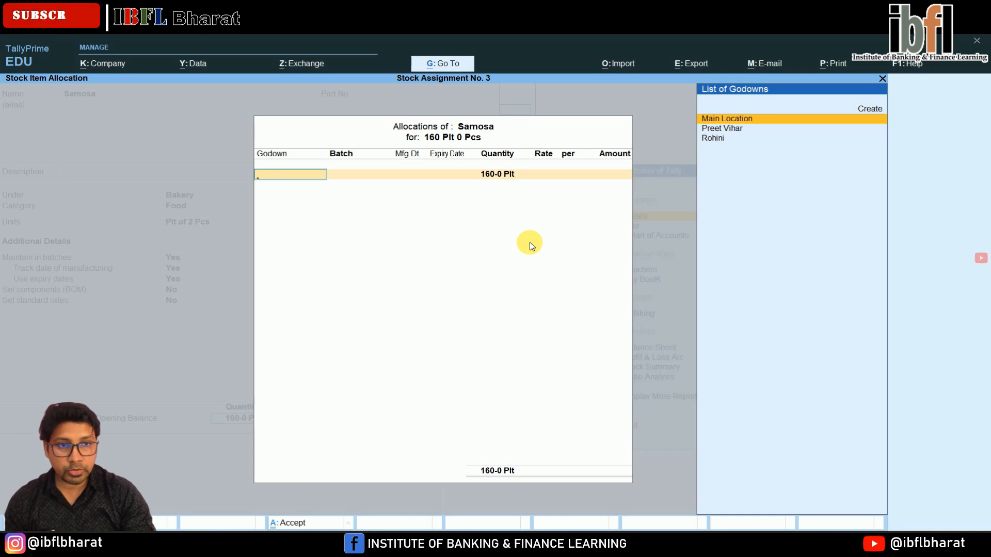
{"action": "key", "text": "Down"}
{"action": "key", "text": "Down"}
{"action": "key", "text": "Return"}
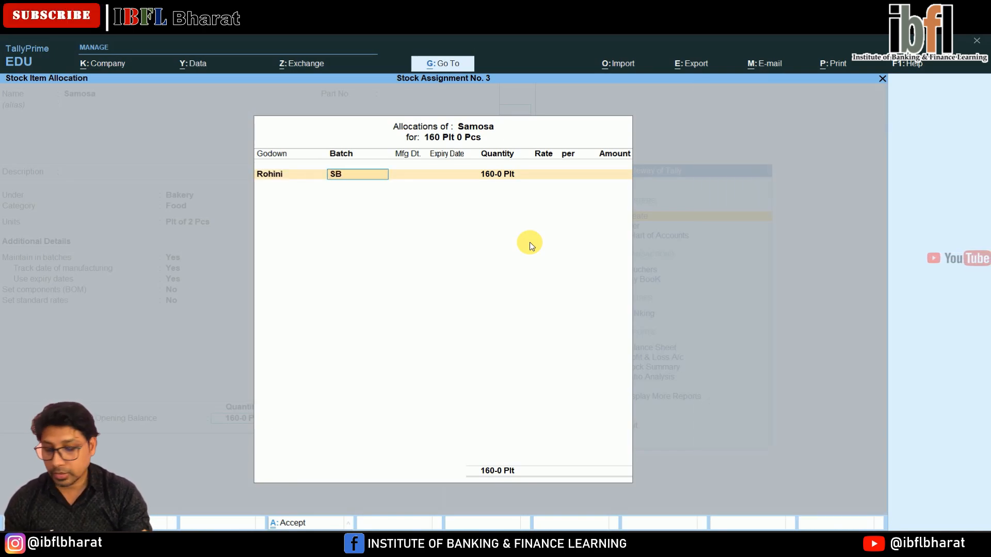
Enter batch SB/99/R for the Samosa allocation with manufacturing date 1.5.24 and expiry date 2.5.24
{"action": "type", "text": "SB/"}
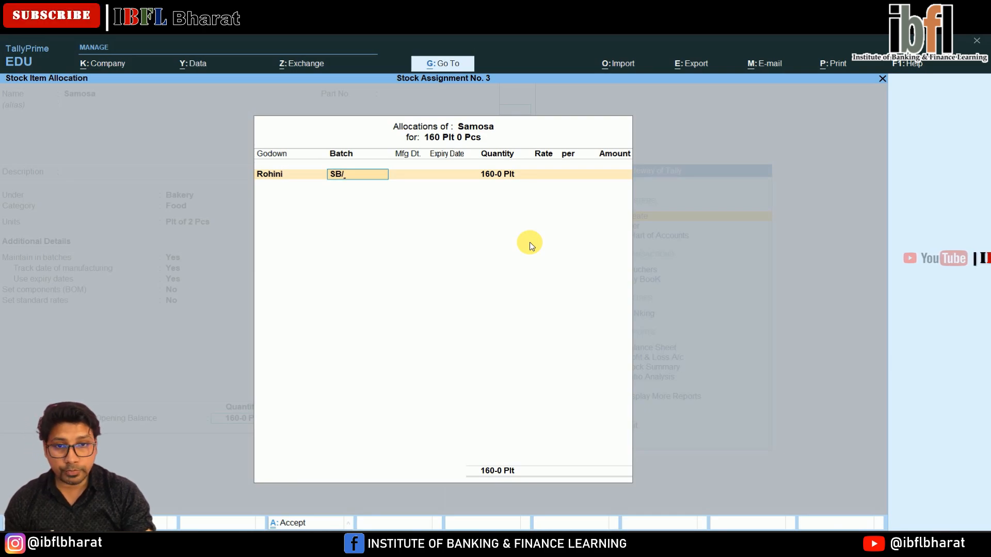
{"action": "type", "text": "99"}
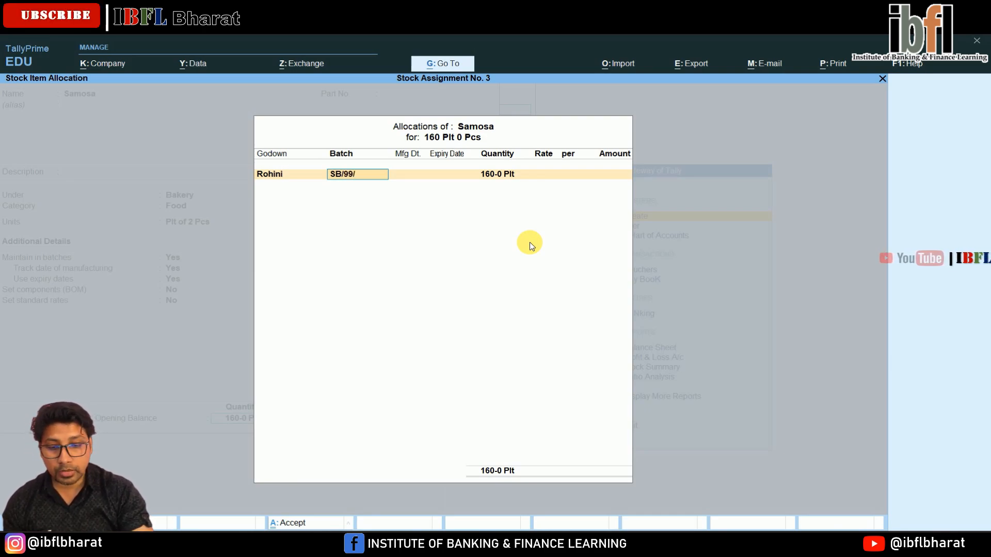
{"action": "type", "text": "/R"}
{"action": "key", "text": "Return"}
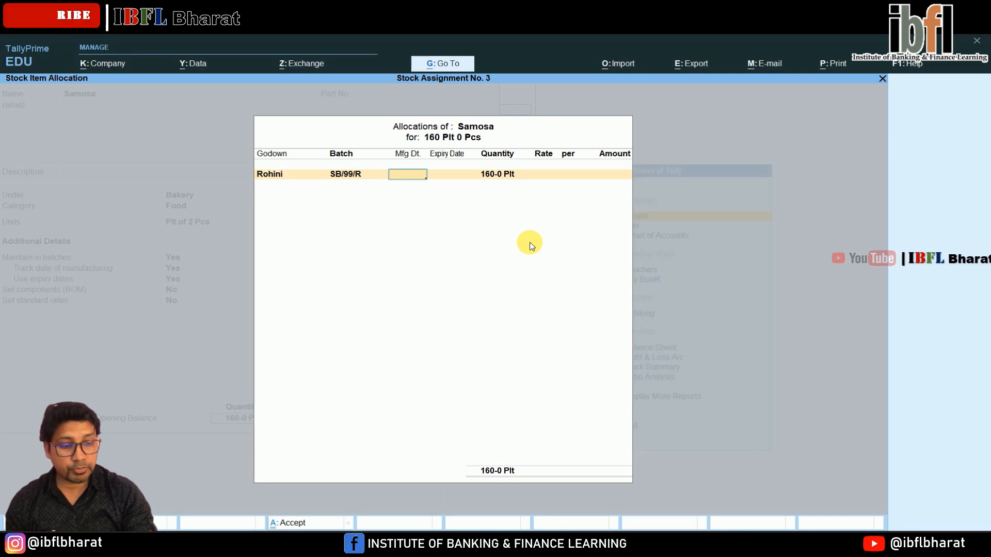
{"action": "type", "text": "1.5.24"}
{"action": "key", "text": "Return"}
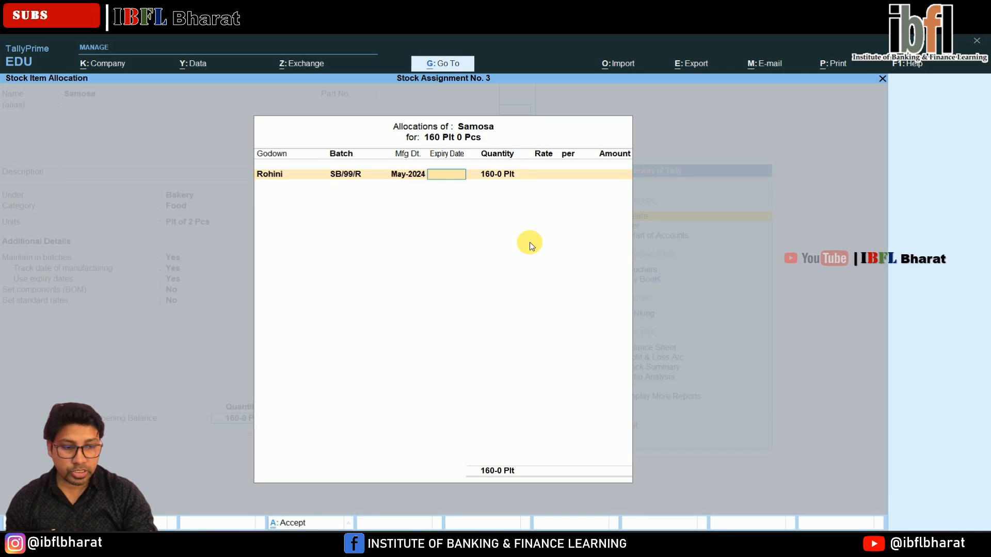
{"action": "type", "text": "2.5.24"}
{"action": "key", "text": "Return"}
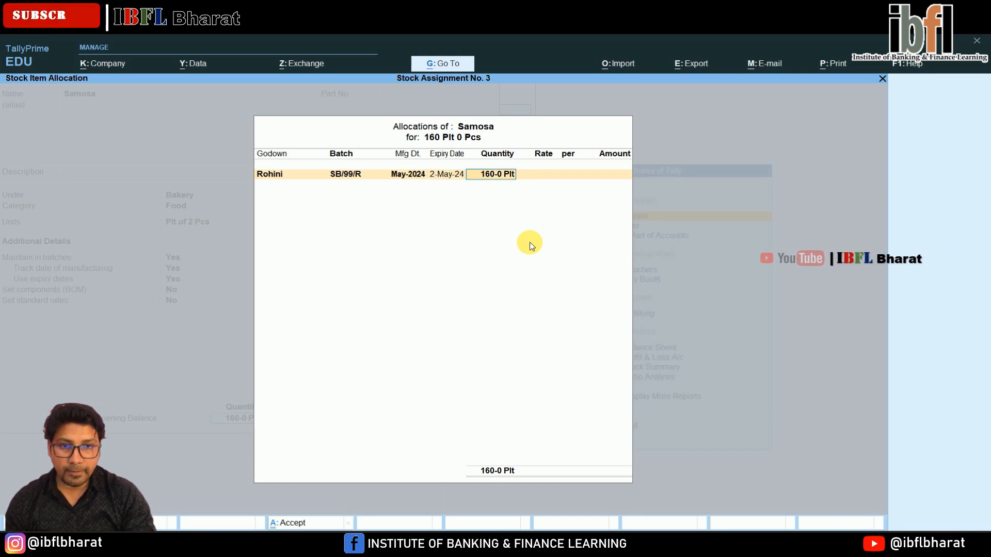
Keep the Samosa batch's full quantity at a rate of 20 per Plt and save the stock item
{"action": "key", "text": "Return"}
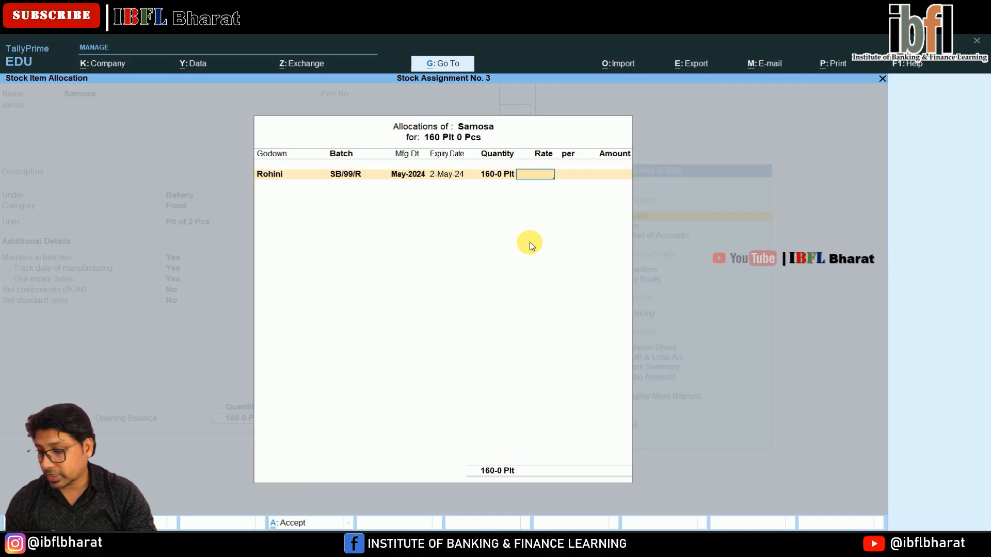
{"action": "type", "text": "20"}
{"action": "key", "text": "Return"}
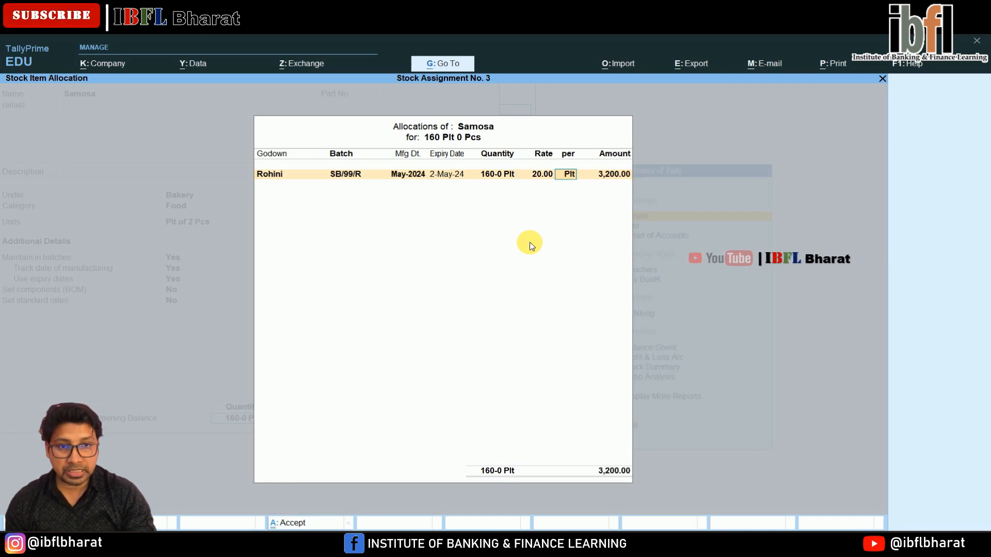
{"action": "key", "text": "Return"}
{"action": "key", "text": "Return"}
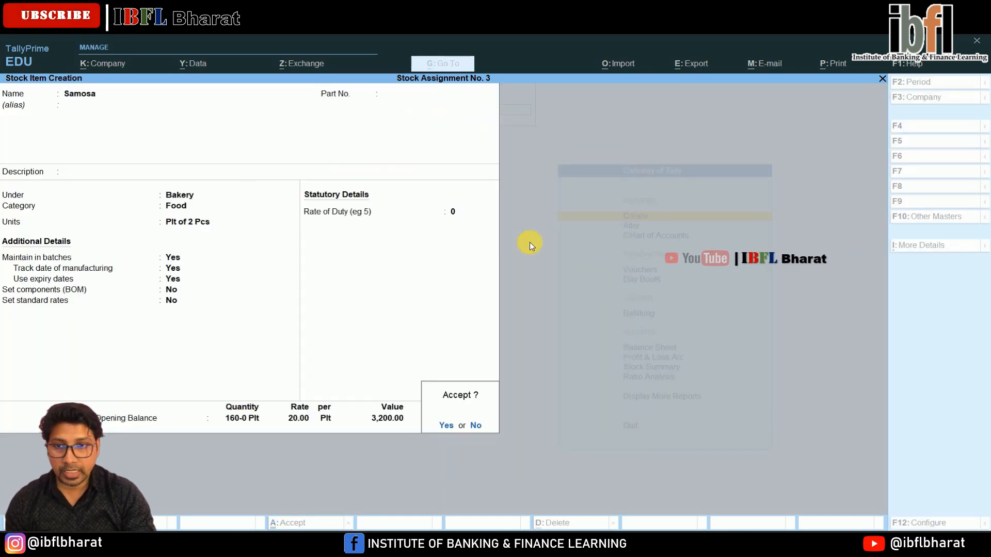
{"action": "key", "text": "Return"}
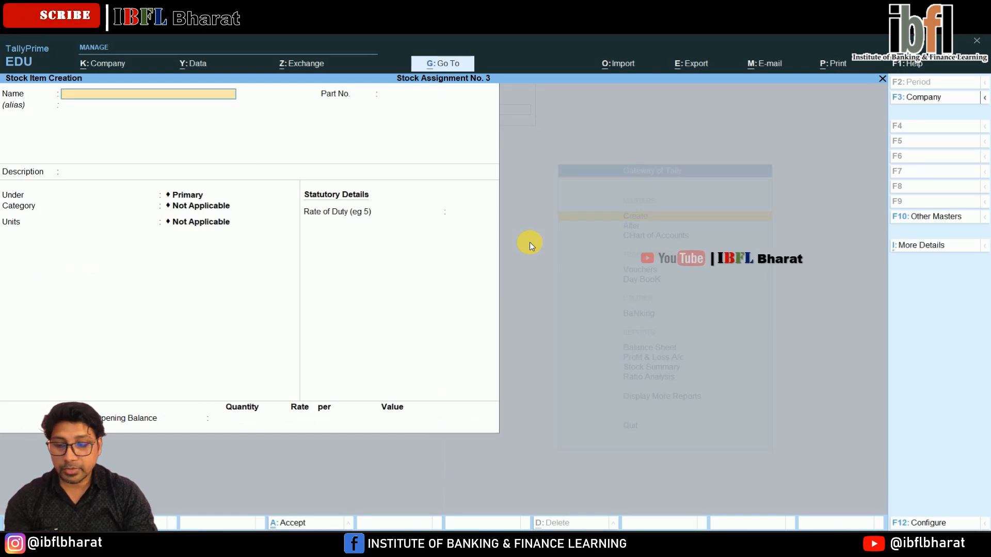
Start a stock item named Amul Milk under the Amul stock group and in the Beverages category
{"action": "type", "text": "Amul Milk"}
{"action": "key", "text": "Return"}
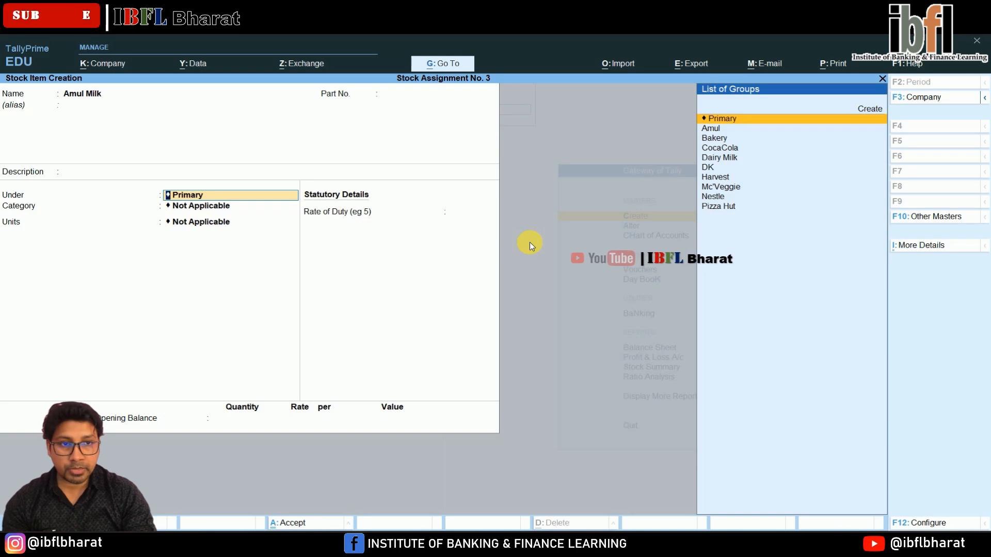
{"action": "key", "text": "Down"}
{"action": "key", "text": "Return"}
{"action": "key", "text": "Down"}
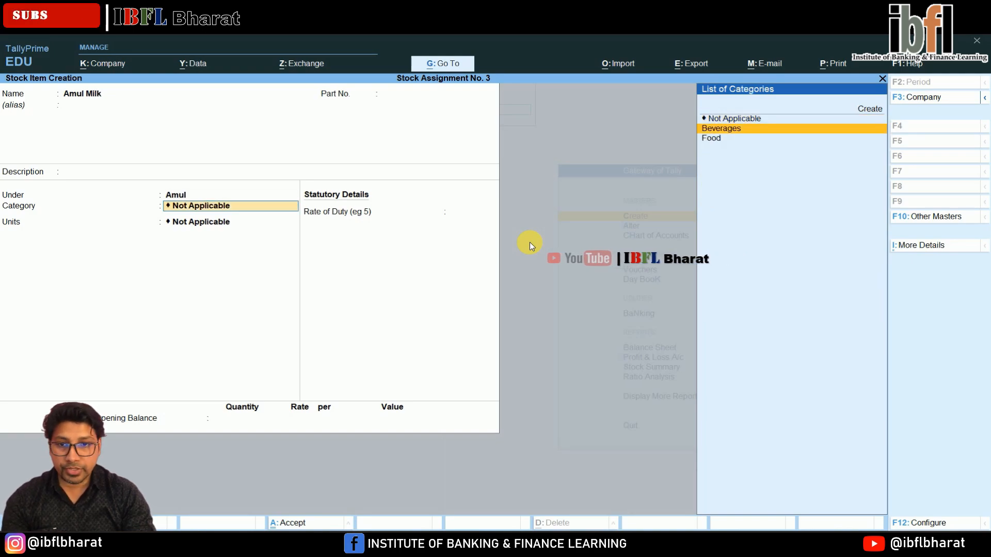
{"action": "key", "text": "Return"}
Create a simple unit with the symbol ltr and 0 decimal places as the unit for Amul Milk
{"action": "key", "text": "Down"}
{"action": "key", "text": "Down"}
{"action": "key", "text": "Down"}
{"action": "key", "text": "Down"}
{"action": "key", "text": "Down"}
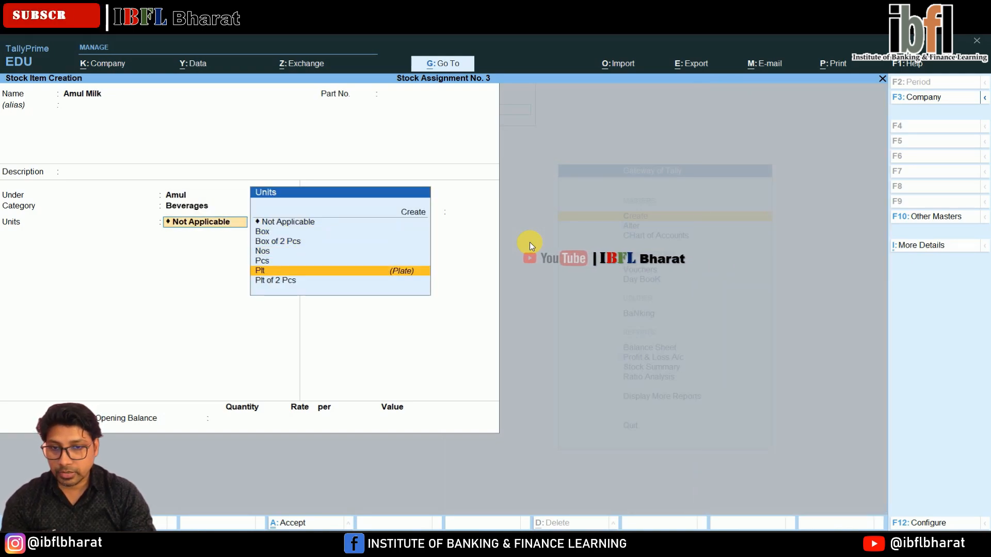
{"action": "key", "text": "Up"}
{"action": "key", "text": "Up"}
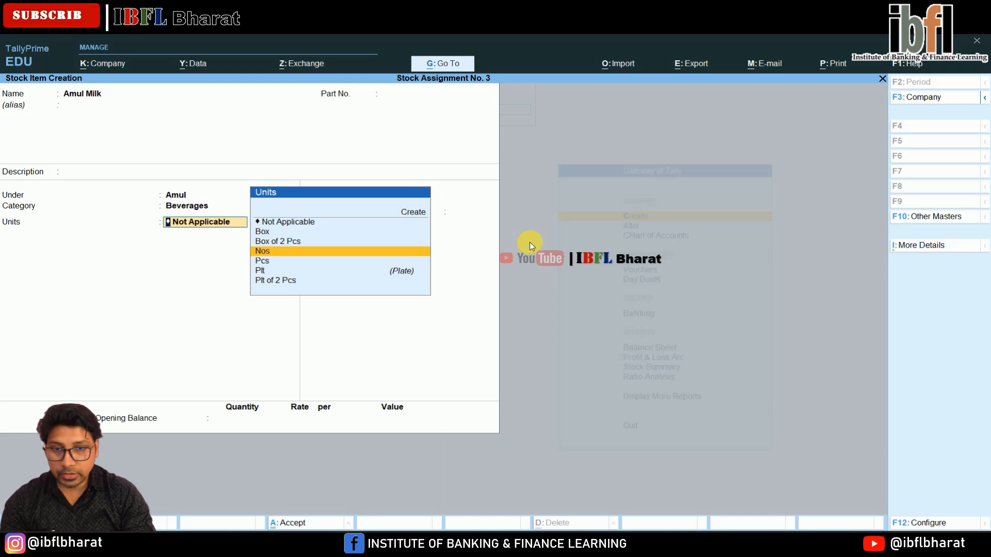
{"action": "key", "text": "Up"}
{"action": "key", "text": "Up"}
{"action": "key", "text": "Up"}
{"action": "key", "text": "Up"}
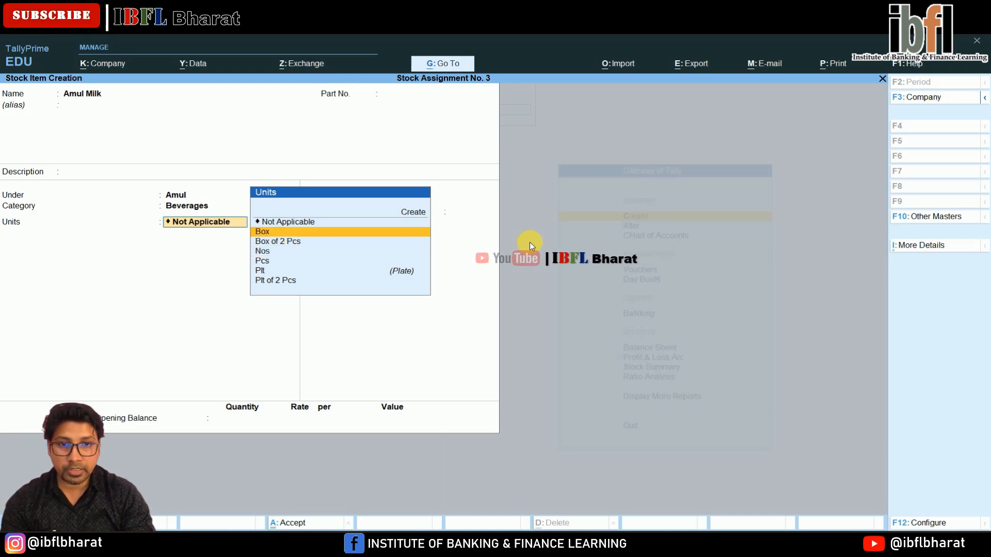
{"action": "key", "text": "Return"}
{"action": "type", "text": "lt"}
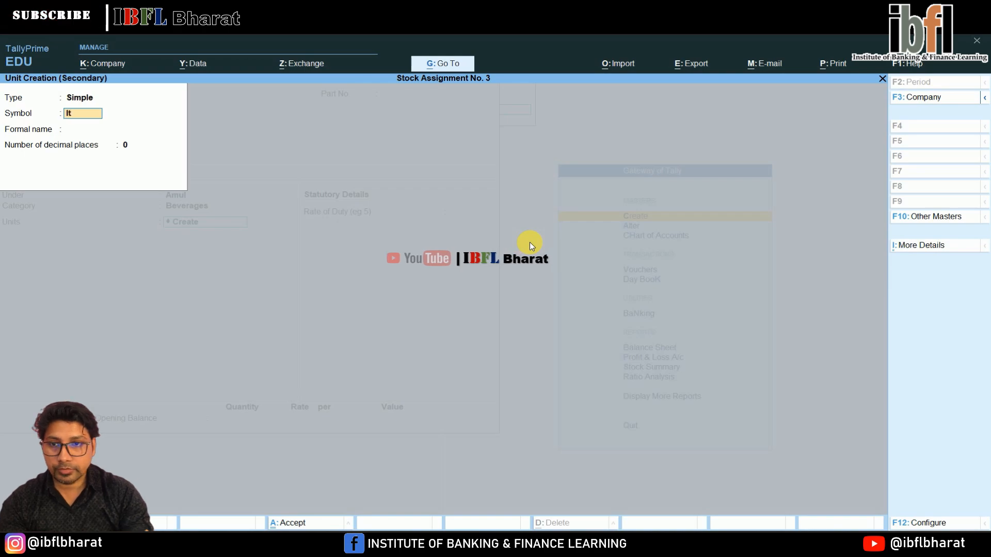
{"action": "key", "text": "Return"}
{"action": "key", "text": "Return"}
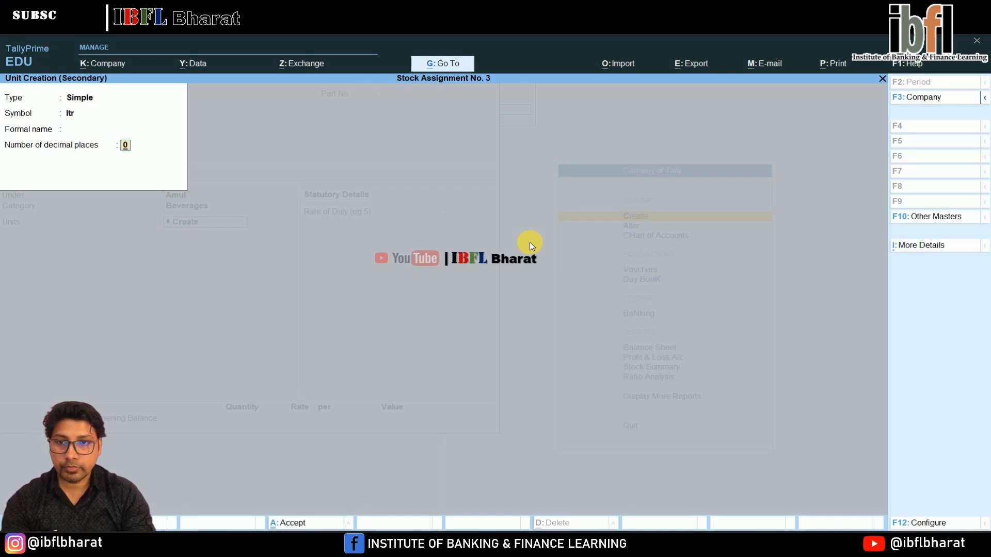
{"action": "key", "text": "Return"}
{"action": "key", "text": "Return"}
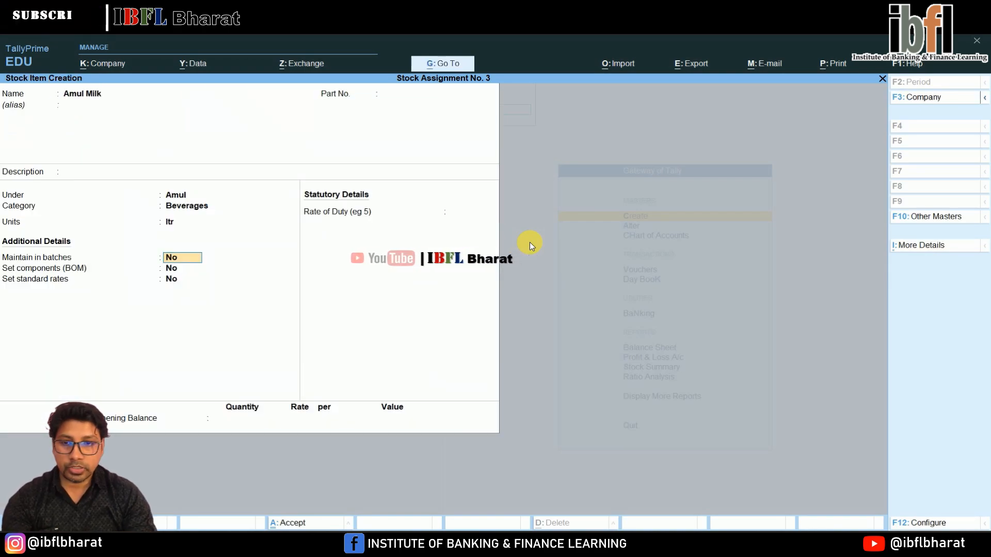
Maintain Amul Milk in batches, tracking the date of manufacturing and using expiry dates
{"action": "key", "text": "y"}
{"action": "key", "text": "y"}
{"action": "key", "text": "y"}
{"action": "key", "text": "Return"}
{"action": "key", "text": "Return"}
{"action": "key", "text": "Return"}
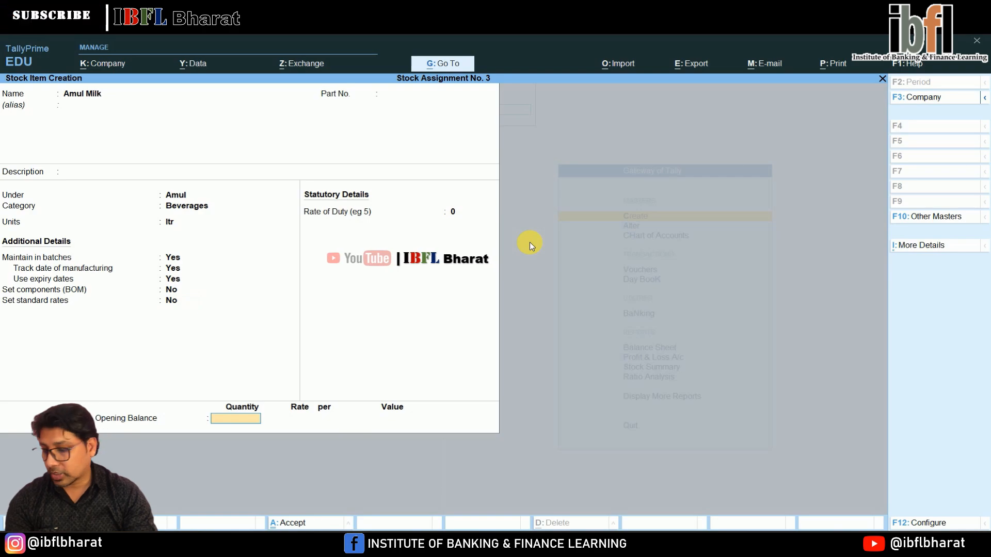
Set the Amul Milk opening quantity to 60 ltr and allocate it to the Preet Vihar godown
{"action": "type", "text": "60"}
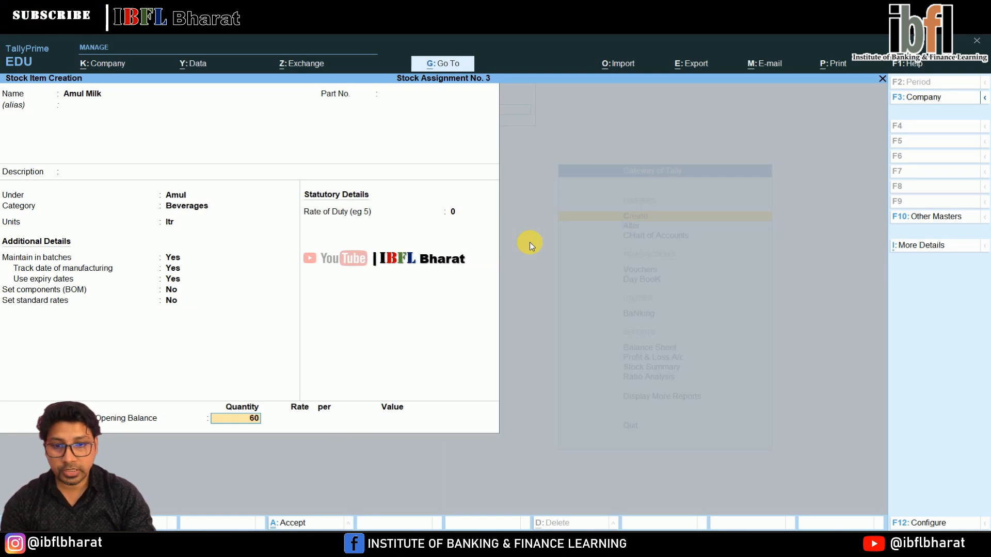
{"action": "key", "text": "Return"}
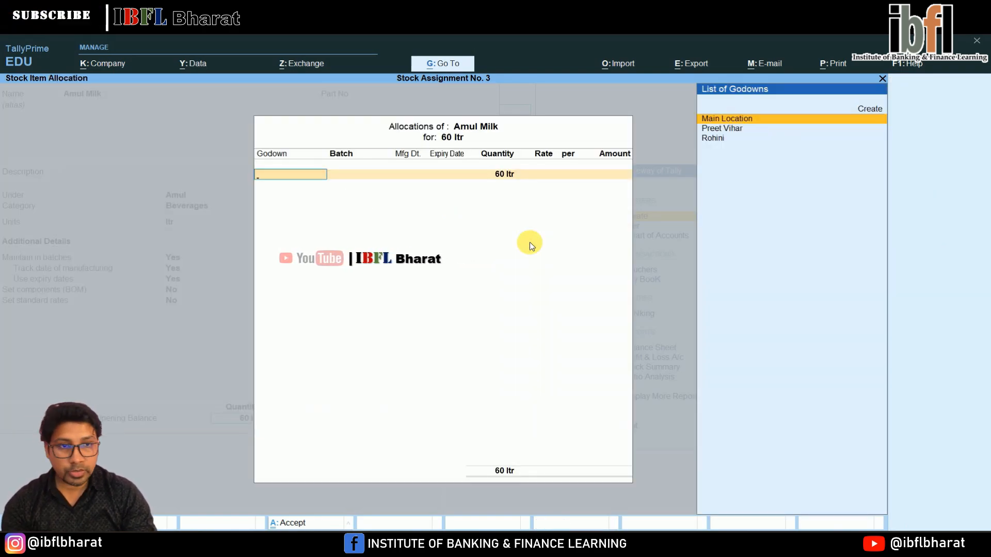
{"action": "key", "text": "Down"}
{"action": "key", "text": "Return"}
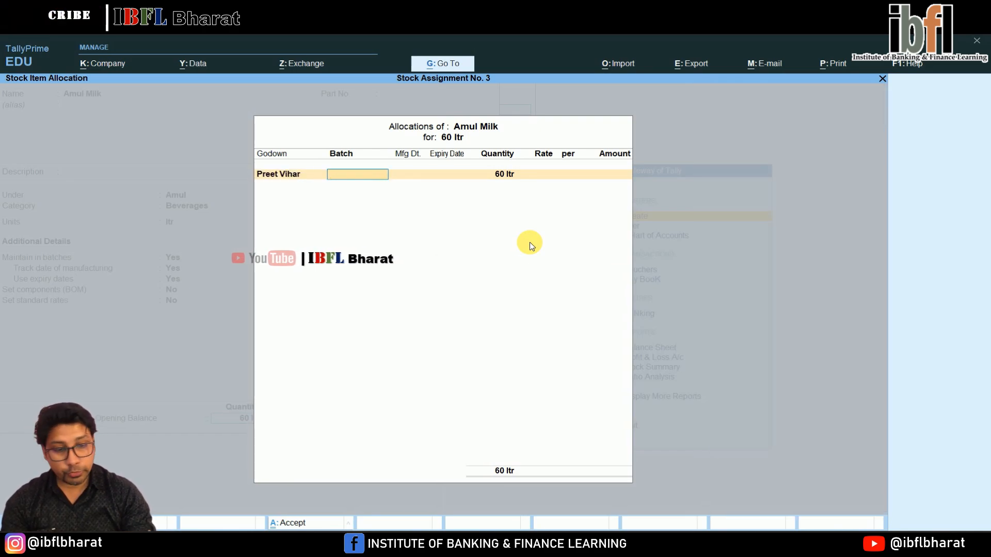
Enter batch MA/42/PV for the Amul Milk allocation with manufacturing date 31.5.24 and expiry date 1.6.24
{"action": "type", "text": "MA"}
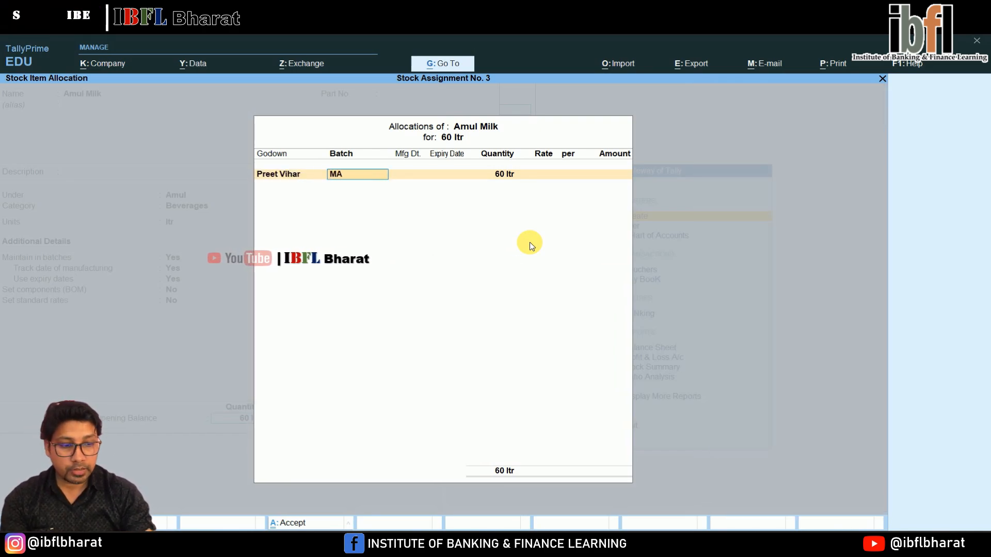
{"action": "type", "text": "/42/"}
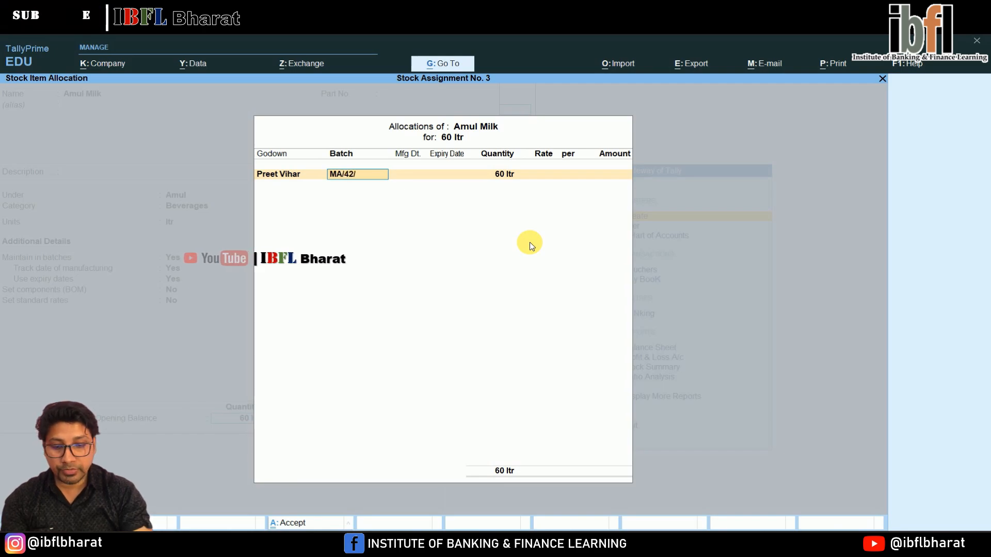
{"action": "type", "text": "PV"}
{"action": "key", "text": "Return"}
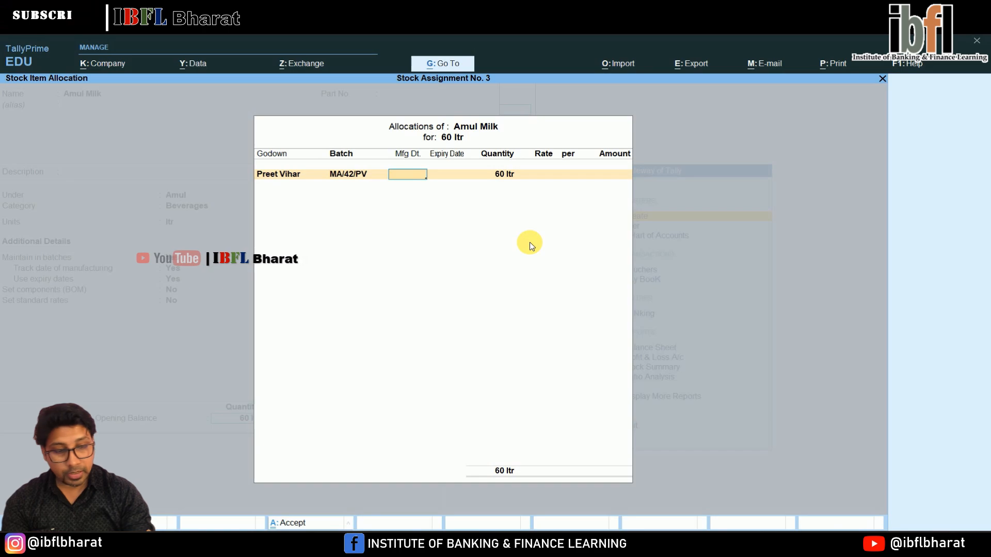
{"action": "type", "text": "31-5-23"}
{"action": "key", "text": "Return"}
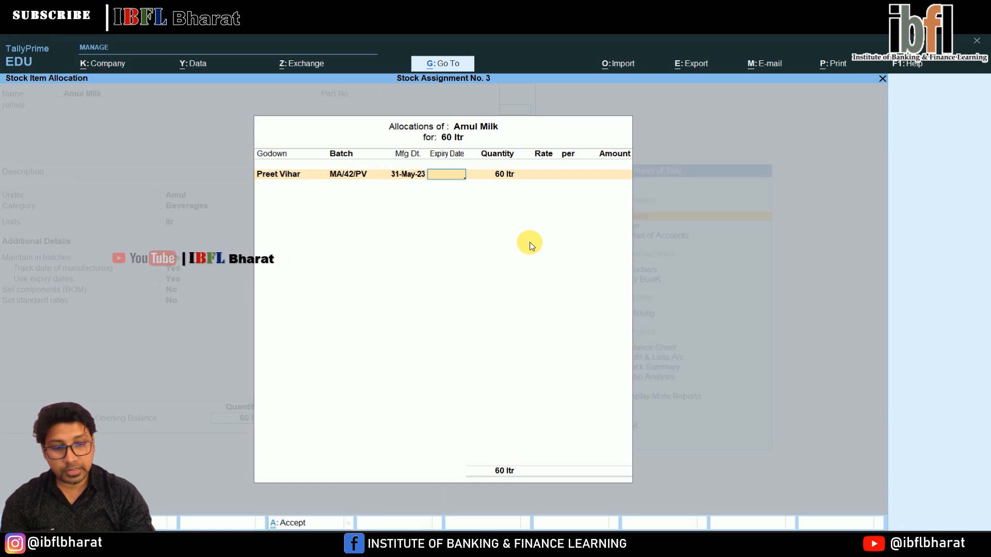
{"action": "key", "text": "BackSpace"}
{"action": "type", "text": "31-5-24"}
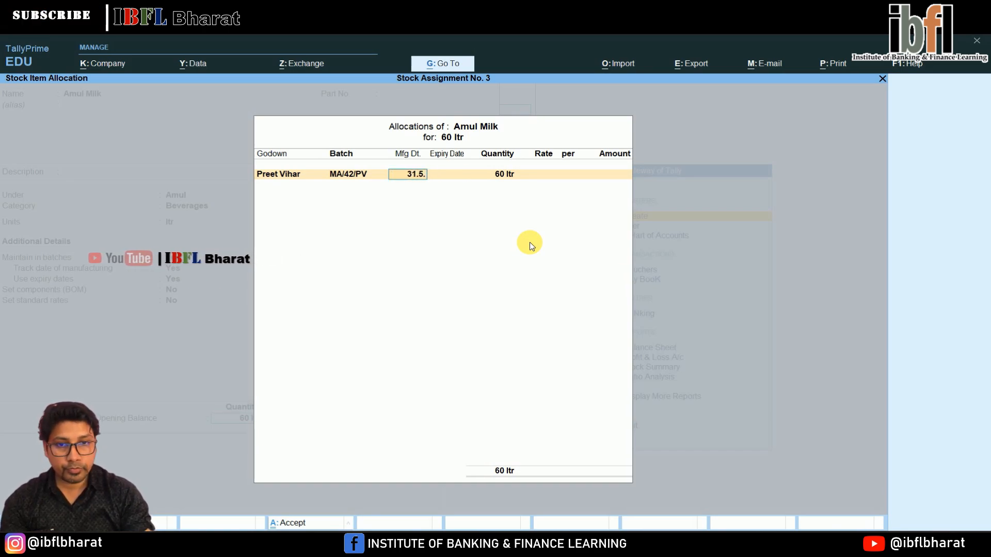
{"action": "key", "text": "Return"}
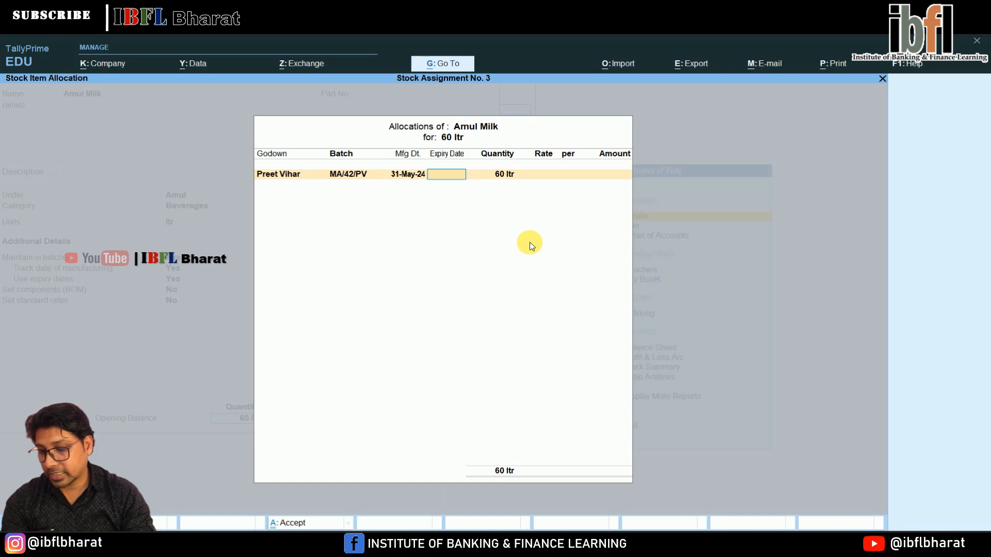
{"action": "type", "text": "1-6-24"}
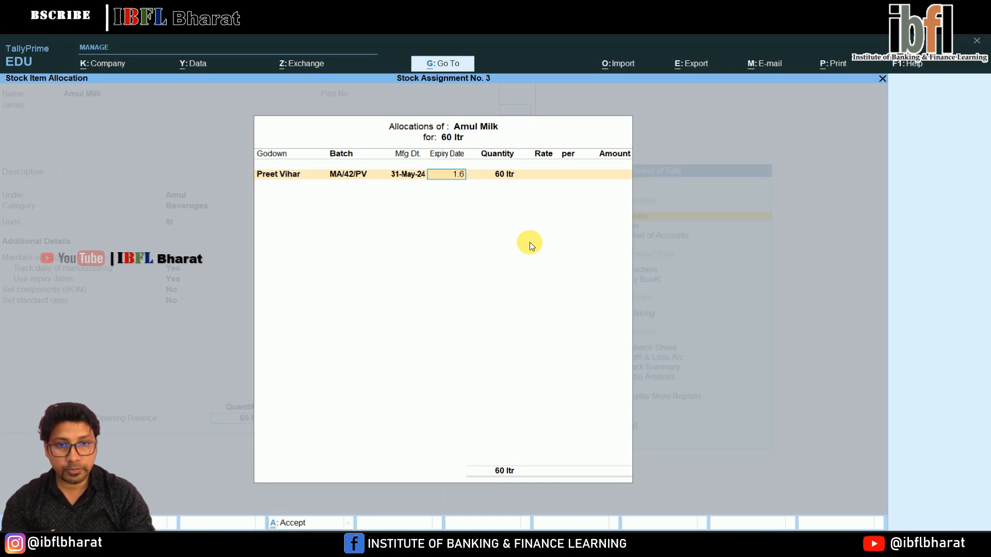
{"action": "key", "text": "Return"}
Keep the Amul Milk batch's full quantity at a rate of 55 per ltr and save the stock item
{"action": "key", "text": "Return"}
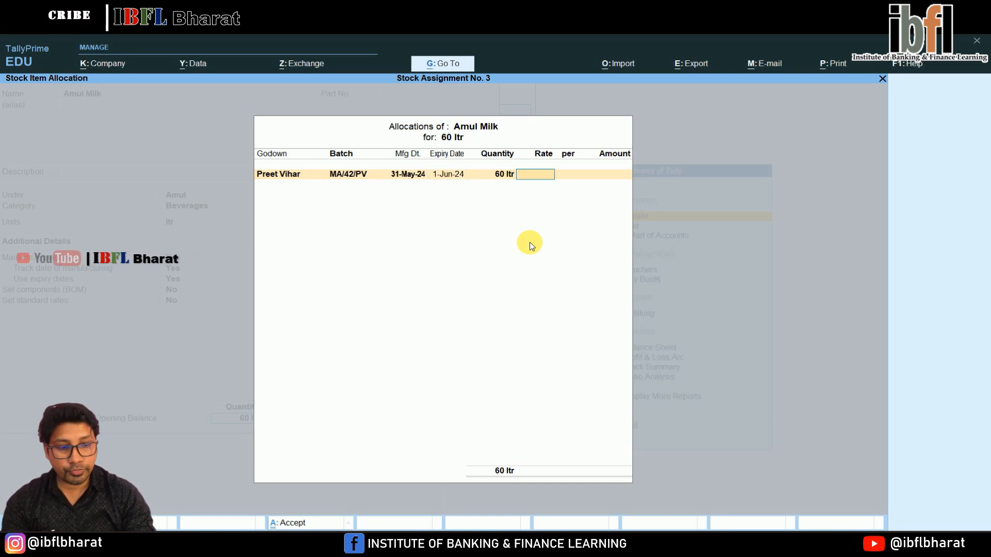
{"action": "type", "text": "55"}
{"action": "key", "text": "Return"}
{"action": "key", "text": "Return"}
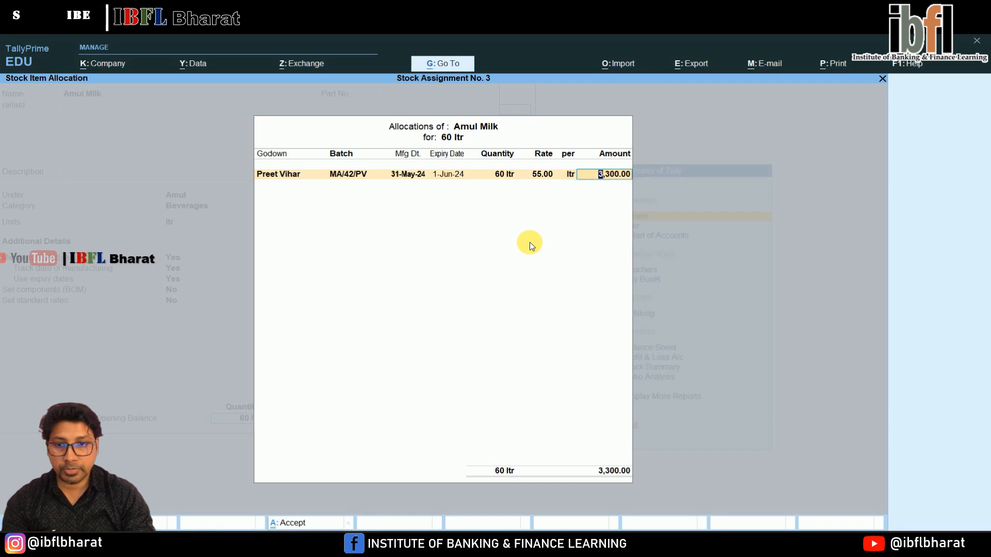
{"action": "key", "text": "Return"}
{"action": "key", "text": "Return"}
{"action": "key", "text": "Return"}
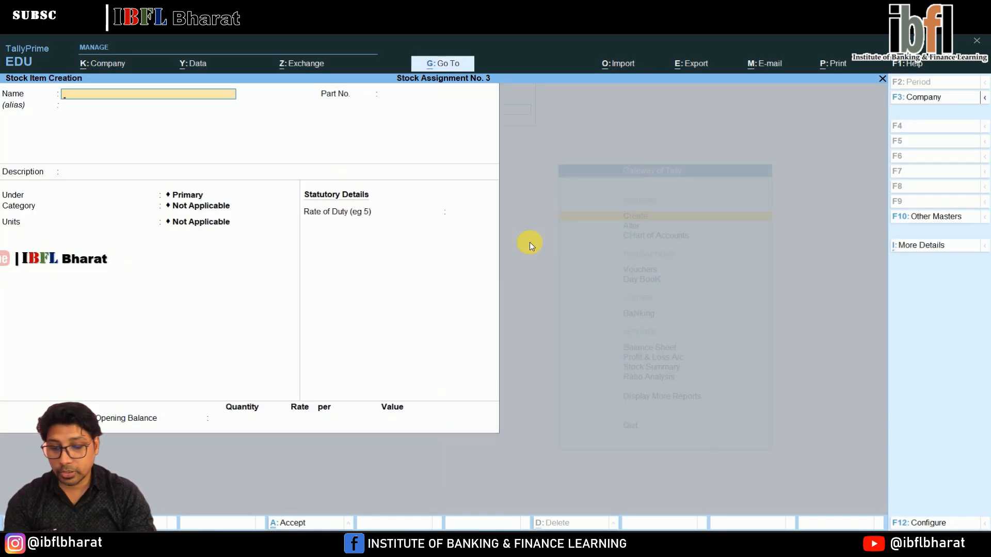
Start a stock item named Dairy Milk Chocolate under the Dairy Milk stock group and in the Food category
{"action": "type", "text": "Dairy Milk Chocolate"}
{"action": "key", "text": "Return"}
{"action": "key", "text": "Down"}
{"action": "key", "text": "Down"}
{"action": "key", "text": "Down"}
{"action": "key", "text": "Down"}
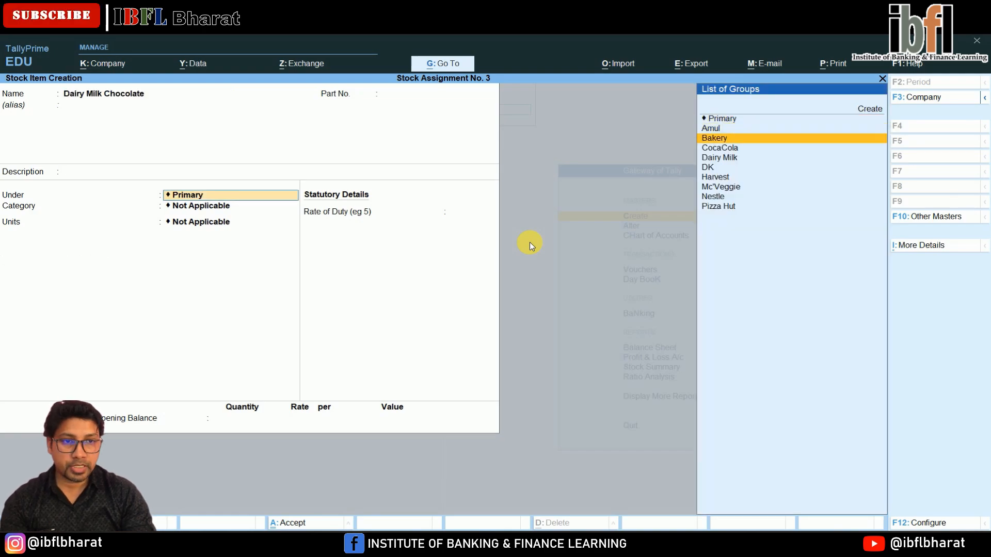
{"action": "key", "text": "Return"}
{"action": "key", "text": "Down"}
{"action": "key", "text": "Down"}
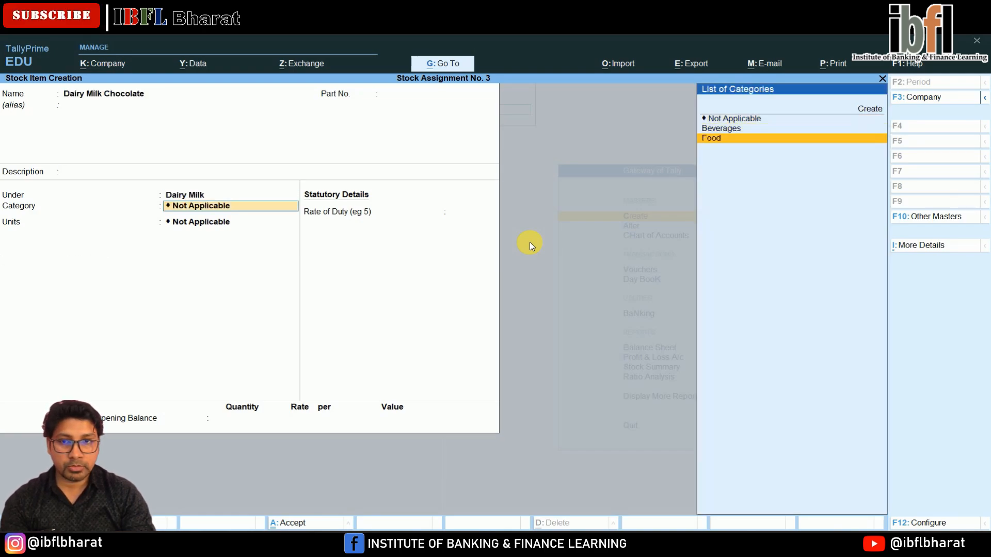
{"action": "key", "text": "Up"}
{"action": "key", "text": "Down"}
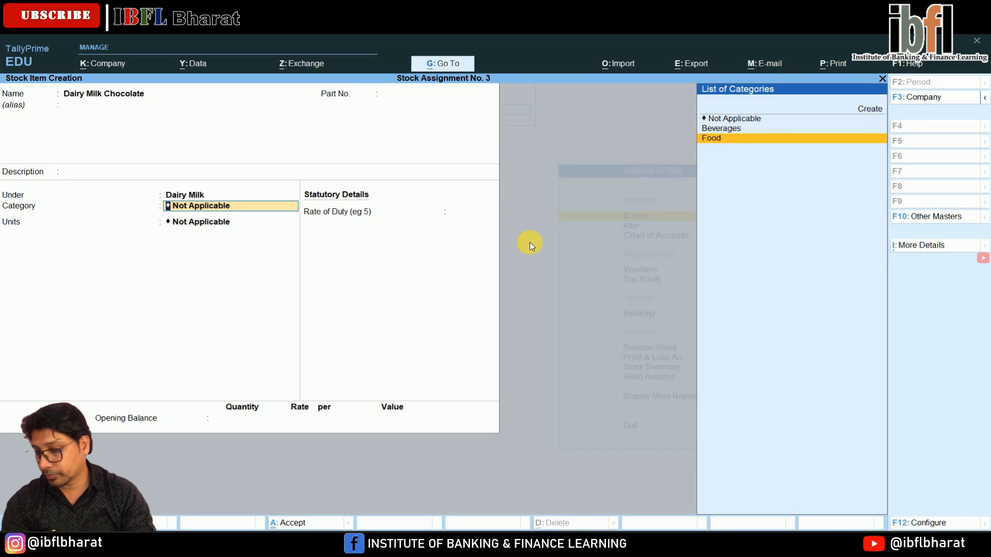
{"action": "key", "text": "Return"}
Choose Pcs as the unit of the Dairy Milk Chocolate stock item
{"action": "key", "text": "Down"}
{"action": "key", "text": "Down"}
{"action": "key", "text": "Down"}
{"action": "key", "text": "Down"}
{"action": "key", "text": "Down"}
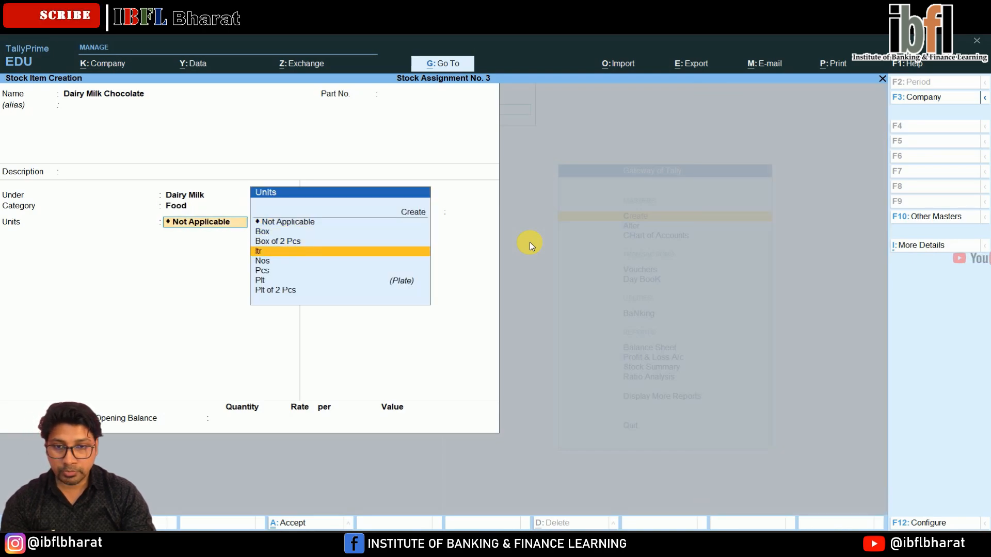
{"action": "key", "text": "Return"}
Maintain Dairy Milk Chocolate in batches with manufacturing and expiry dates, leaving components and standard rates off
{"action": "type", "text": "y"}
{"action": "key", "text": "Return"}
{"action": "type", "text": "y"}
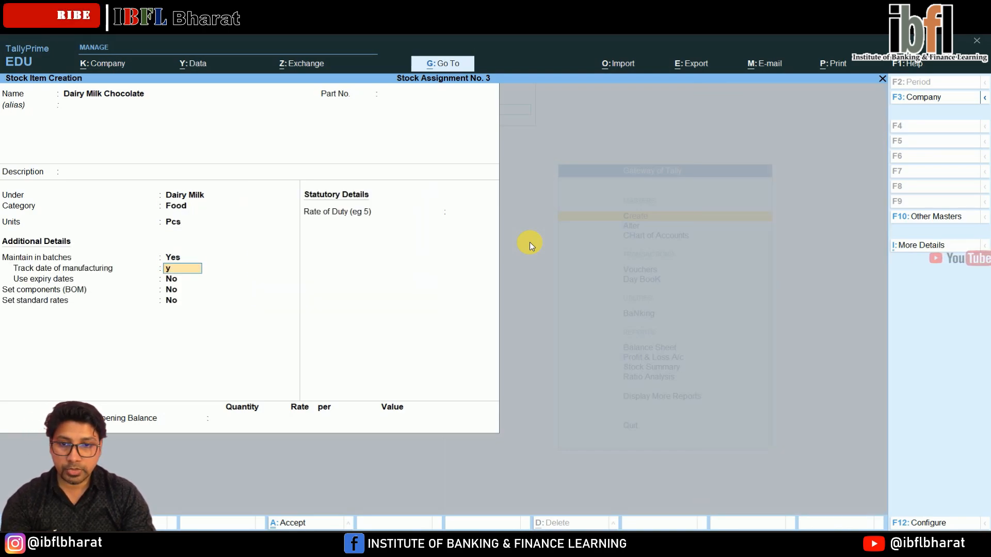
{"action": "key", "text": "Return"}
{"action": "type", "text": "y"}
{"action": "key", "text": "Return"}
{"action": "type", "text": "y"}
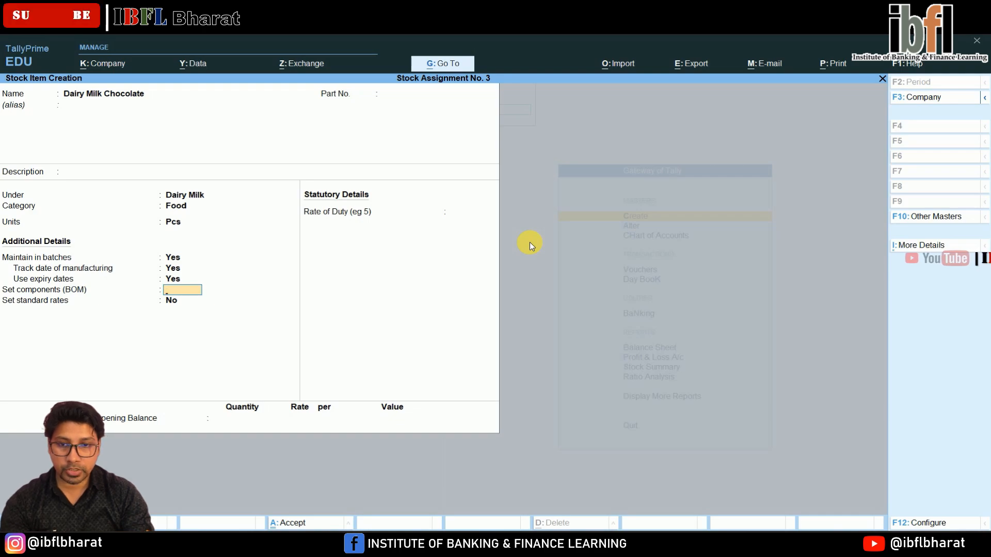
{"action": "type", "text": "n"}
{"action": "key", "text": "Return"}
{"action": "key", "text": "Return"}
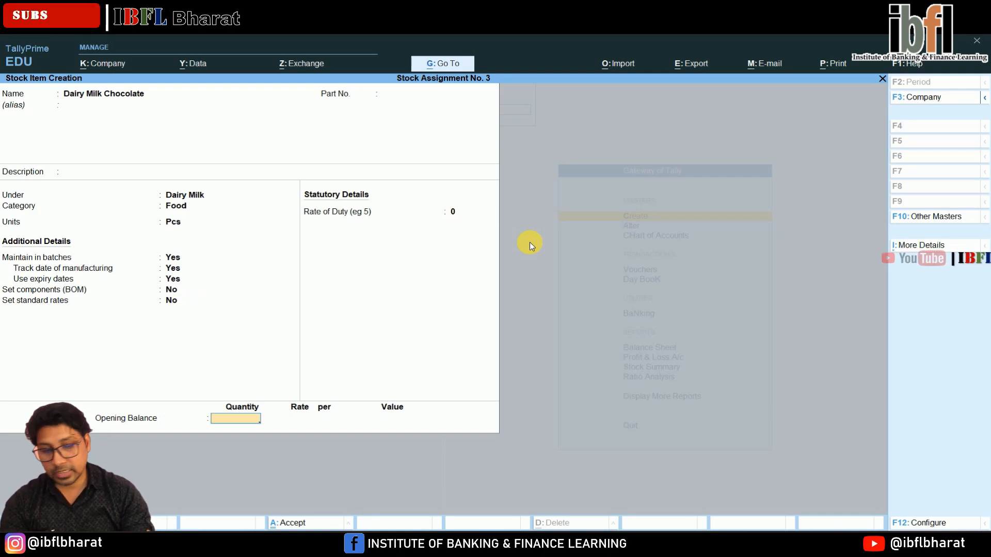
Set the Dairy Milk Chocolate opening quantity to 85 Pcs and allocate it to the Preet Vihar godown
{"action": "type", "text": "85"}
{"action": "key", "text": "Return"}
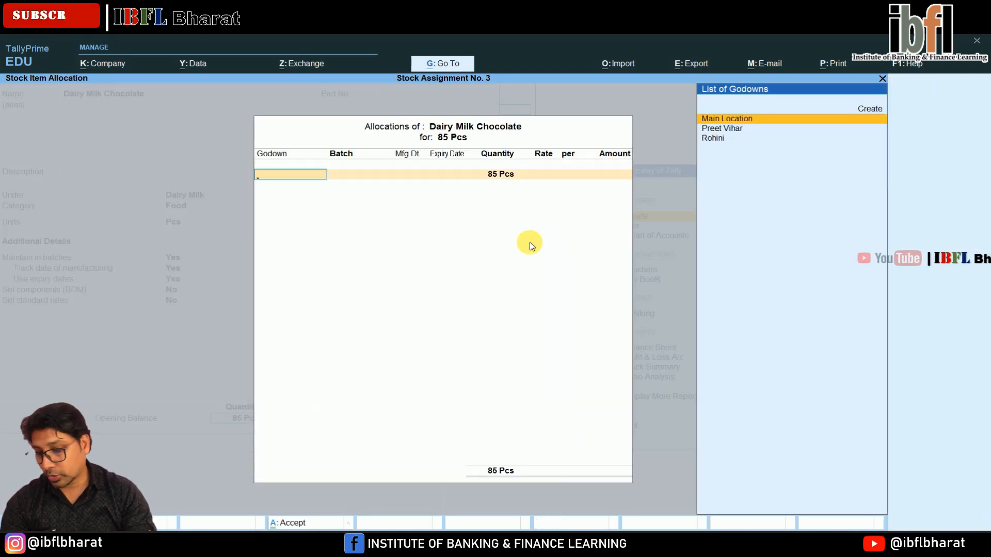
{"action": "key", "text": "Down"}
{"action": "key", "text": "Return"}
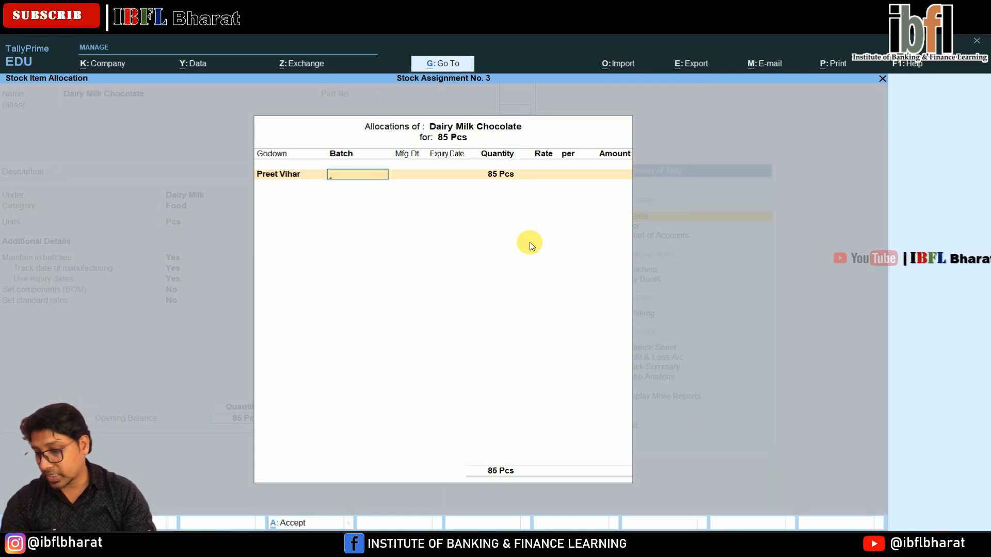
Assign batch CDM/1/PV to the Preet Vihar allocation, with manufacturing date 31-May-24 and expiry date 1-Dec-24
{"action": "type", "text": "CDM"}
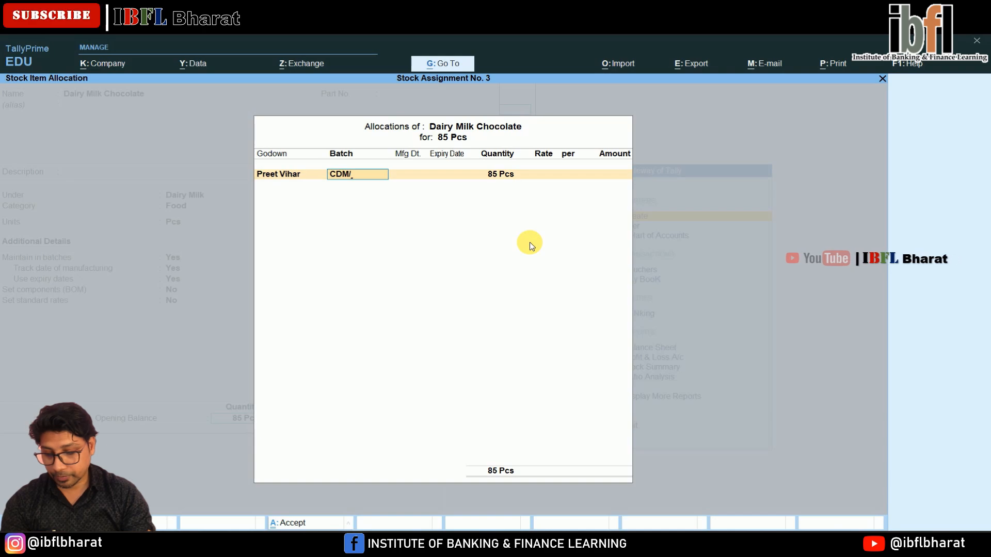
{"action": "type", "text": "/1/"}
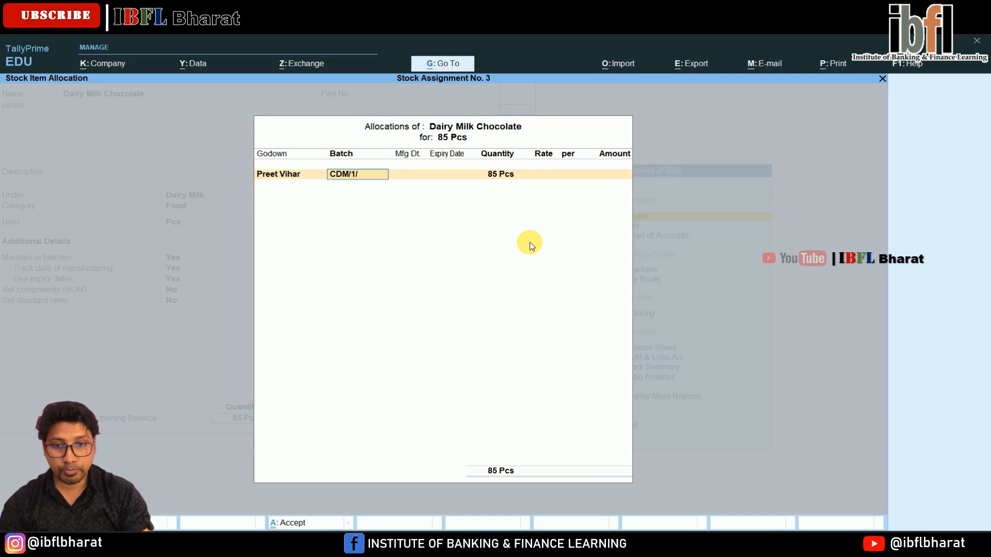
{"action": "type", "text": "PV"}
{"action": "key", "text": "Return"}
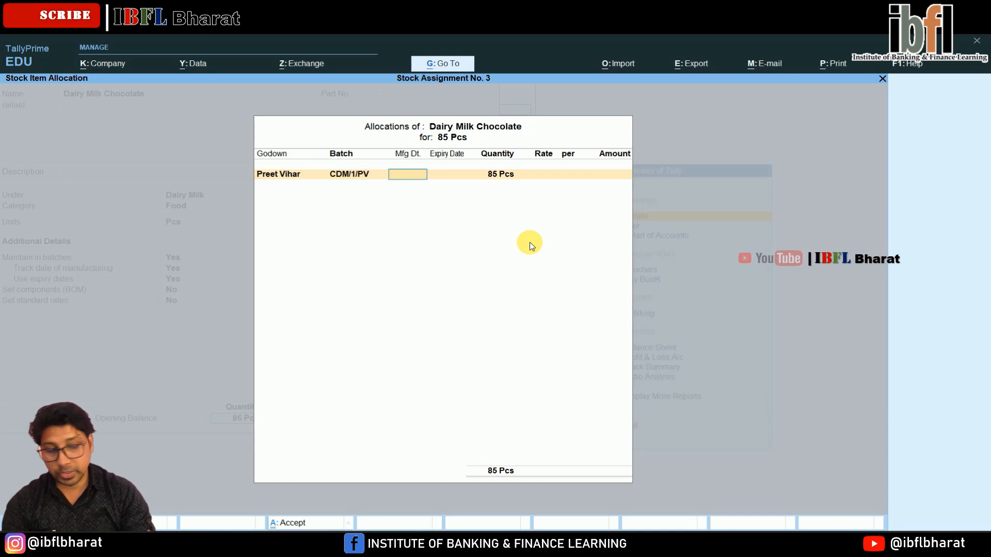
{"action": "type", "text": "31.5"}
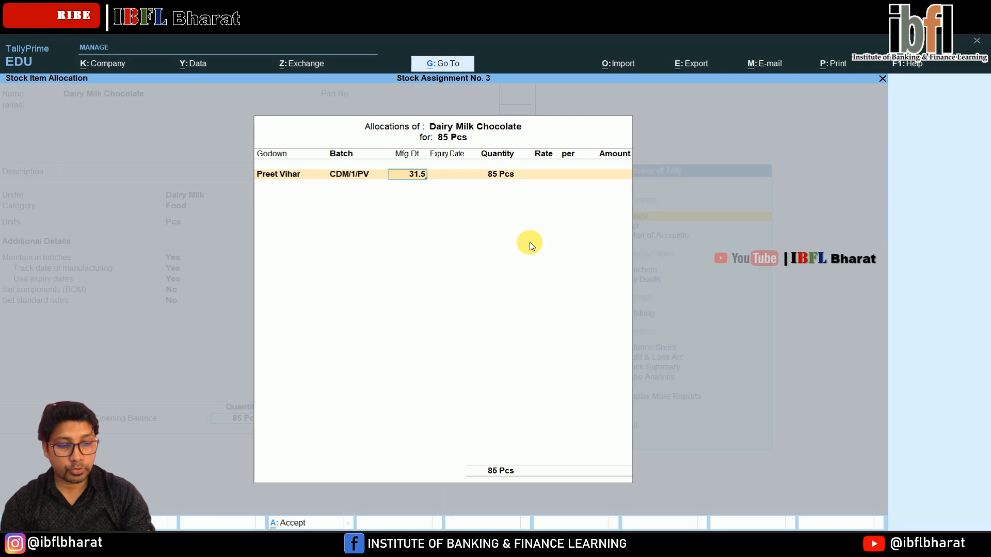
{"action": "type", "text": ".24"}
{"action": "key", "text": "Return"}
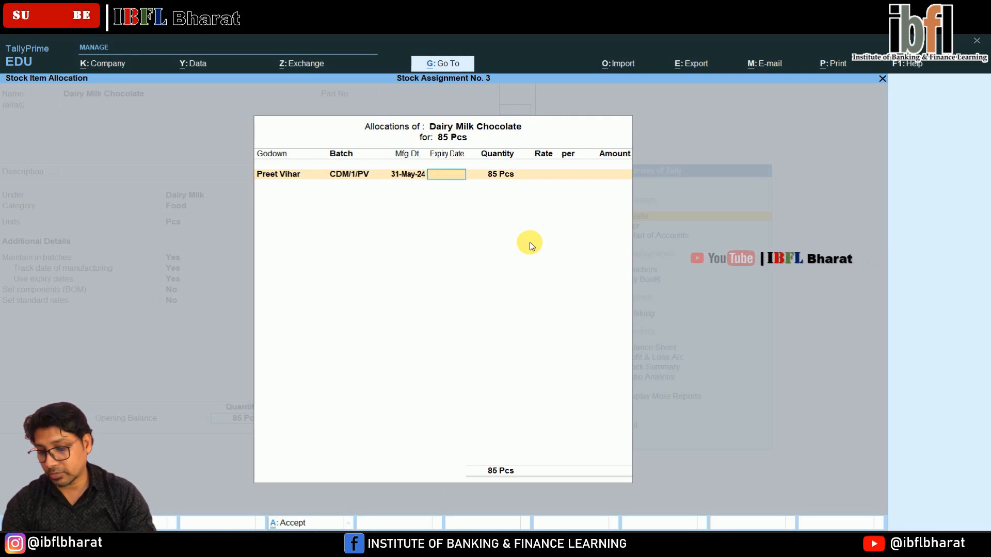
{"action": "type", "text": "1"}
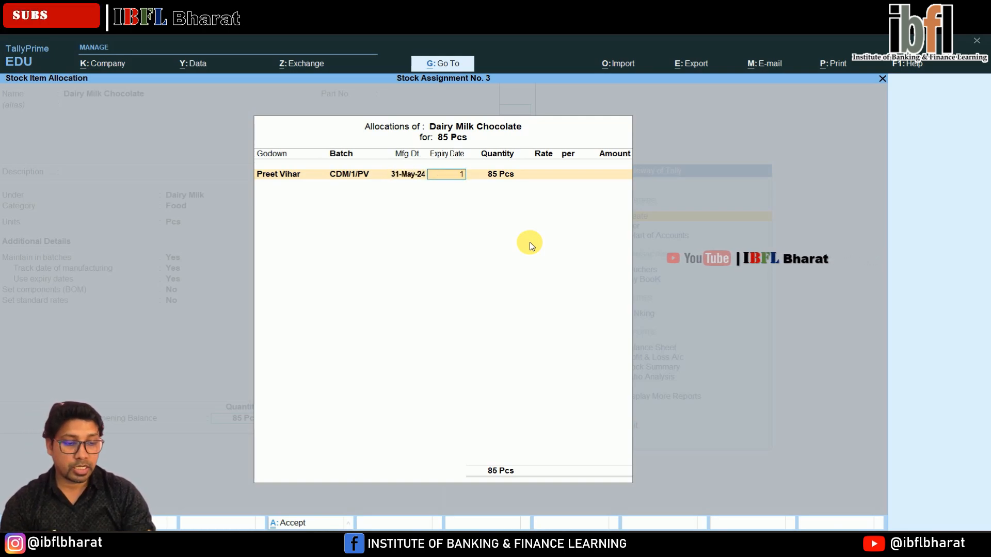
{"action": "type", "text": ".12"}
{"action": "key", "text": "Return"}
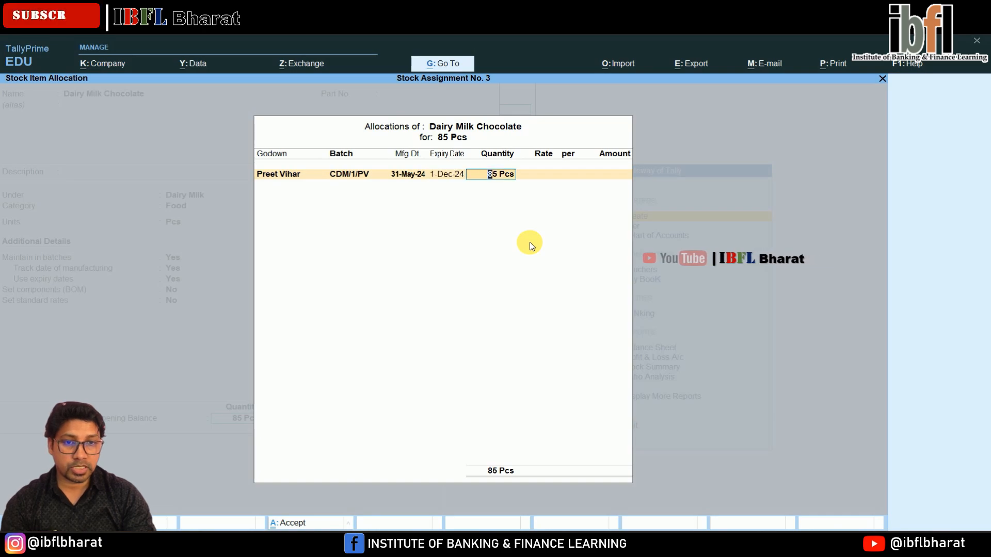
Keep the allocated quantity, set the rate to 80 per Pcs, save Dairy Milk Chocolate and leave stock item creation
{"action": "key", "text": "Return"}
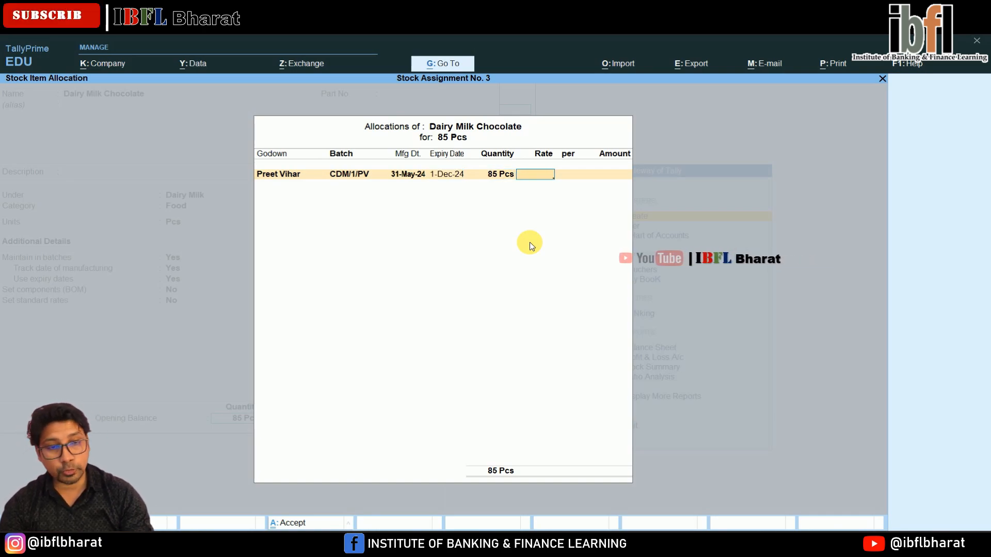
{"action": "type", "text": "80"}
{"action": "key", "text": "Return"}
{"action": "key", "text": "Return"}
{"action": "key", "text": "Return"}
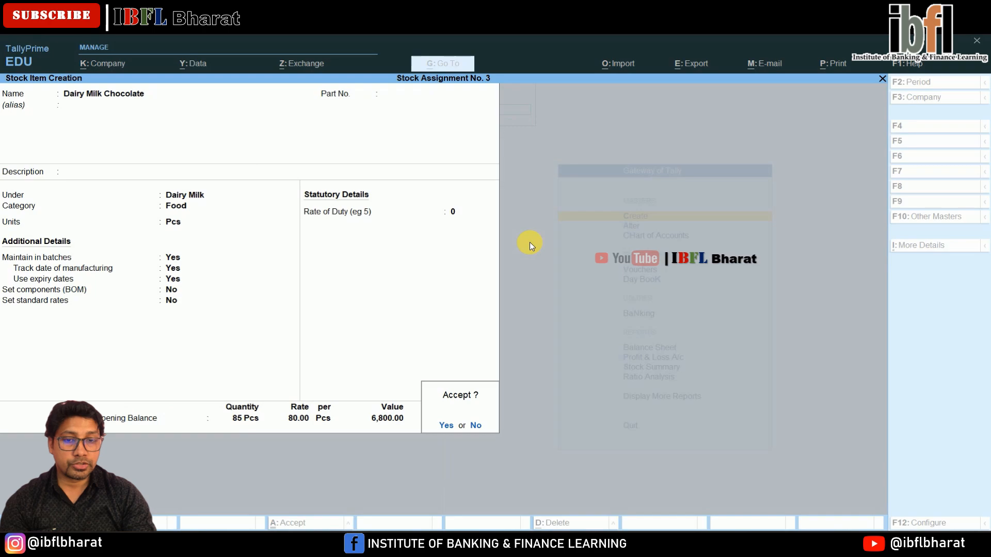
{"action": "key", "text": "Return"}
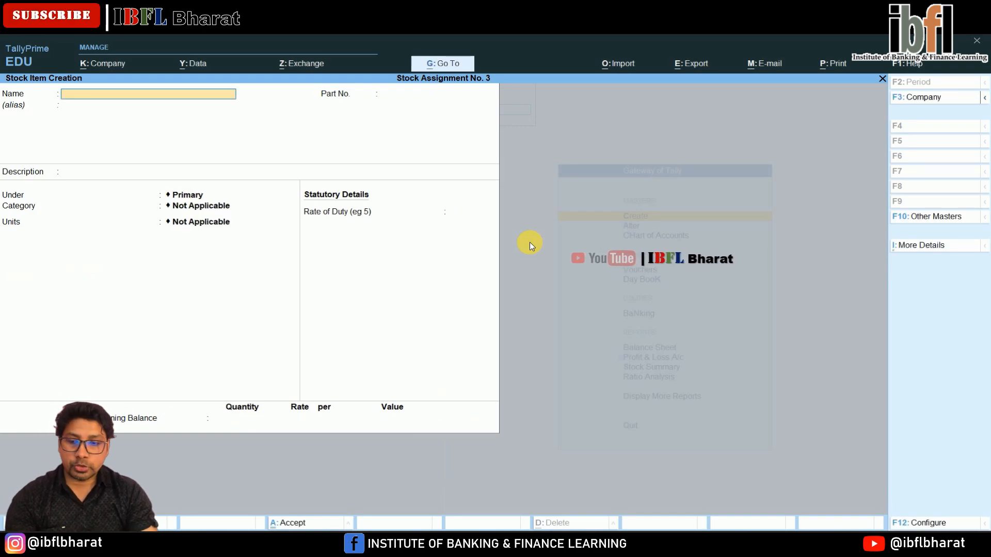
{"action": "key", "text": "Escape"}
{"action": "key", "text": "Escape"}
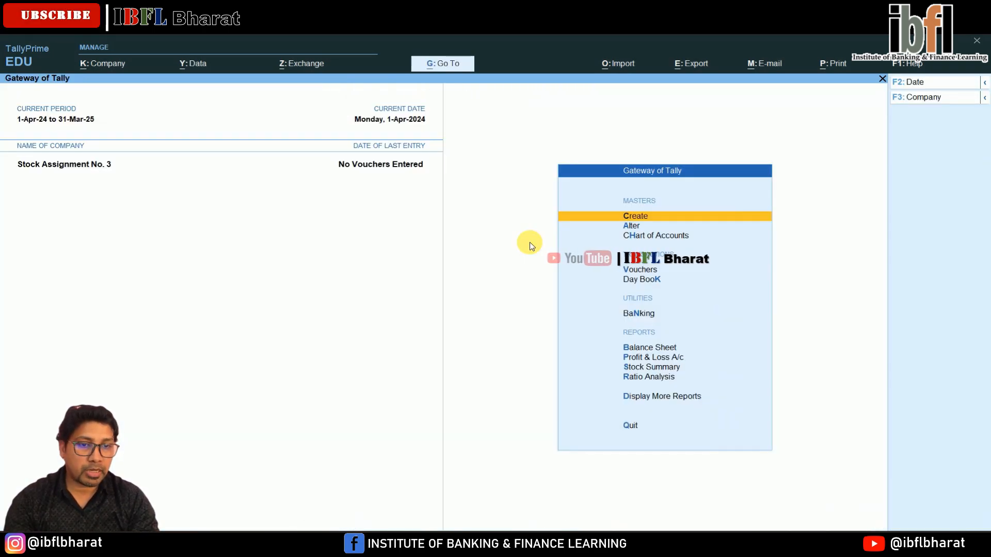
Examine the closing stock under Current Assets in the detailed Balance Sheet, then close the report
{"action": "key", "text": "Down"}
{"action": "key", "text": "Down"}
{"action": "key", "text": "Down"}
{"action": "key", "text": "Down"}
{"action": "key", "text": "Down"}
{"action": "key", "text": "Down"}
{"action": "key", "text": "Down"}
{"action": "key", "text": "Down"}
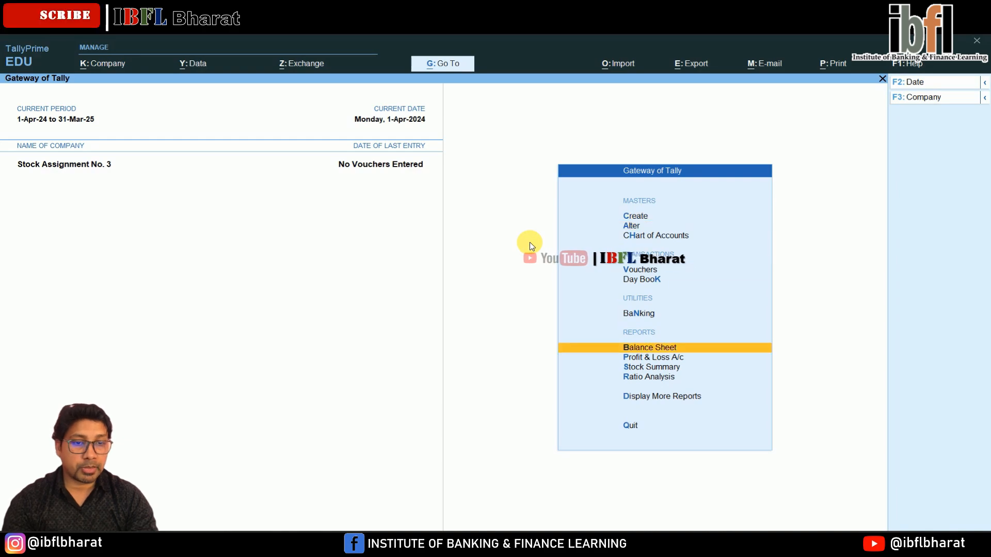
{"action": "key", "text": "Up"}
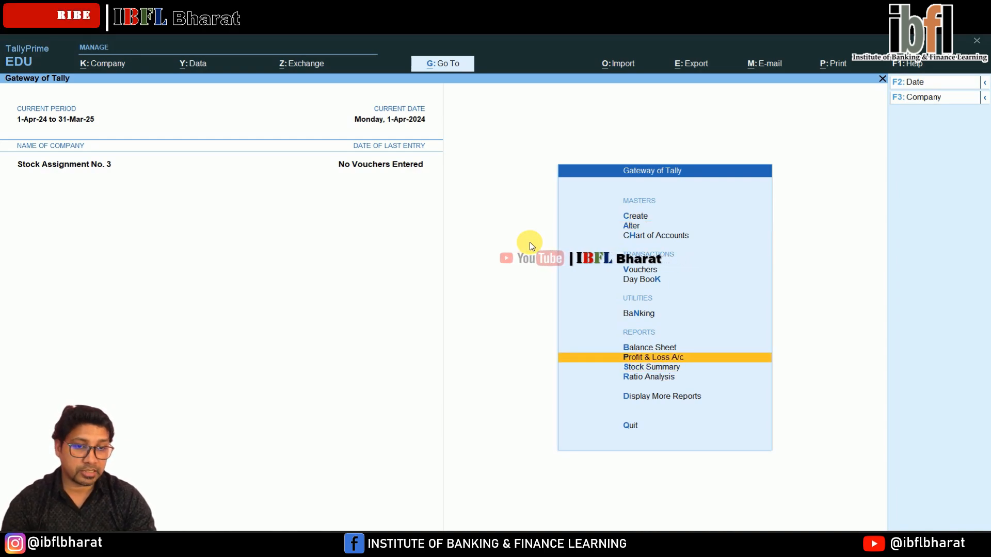
{"action": "key", "text": "Up"}
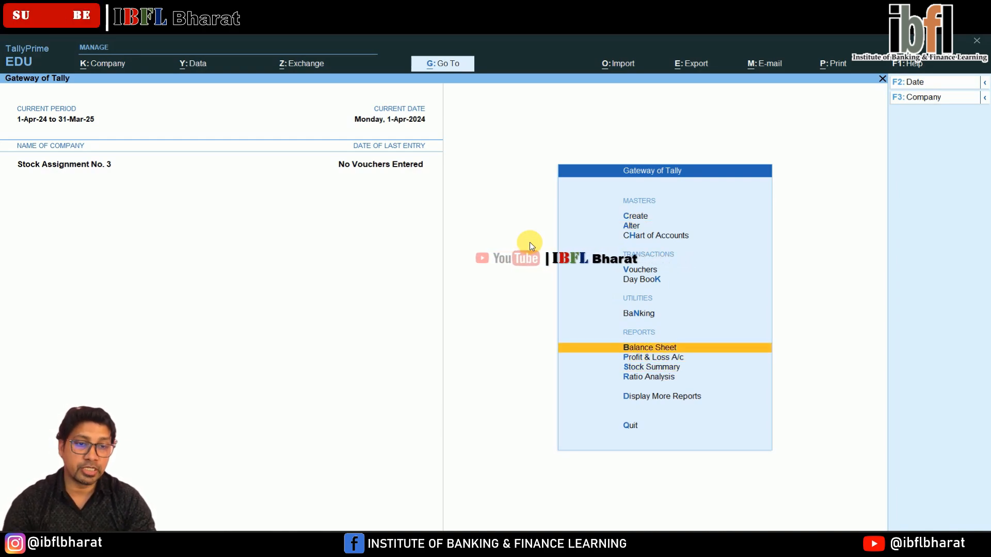
{"action": "key", "text": "Down"}
{"action": "key", "text": "Down"}
{"action": "key", "text": "Up"}
{"action": "key", "text": "Up"}
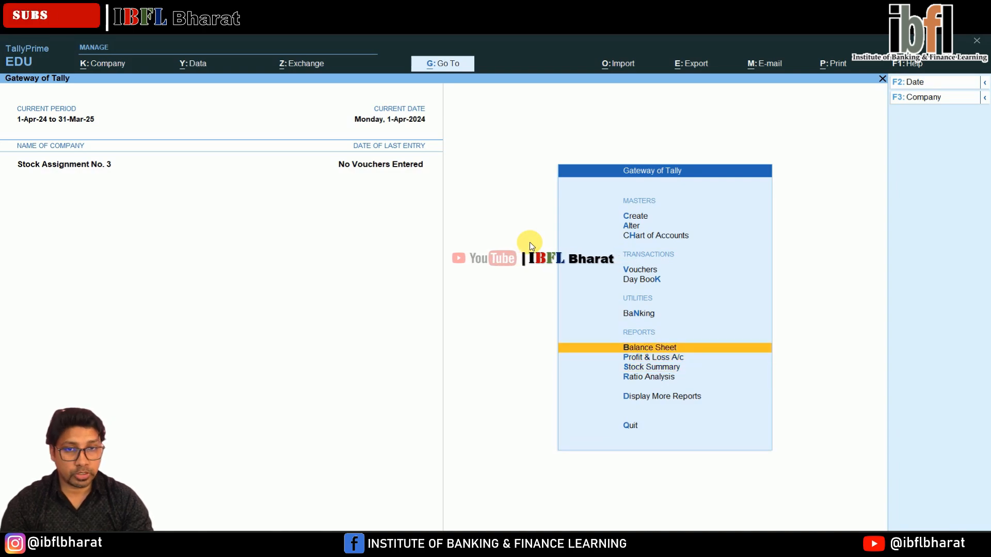
{"action": "key", "text": "Return"}
{"action": "key", "text": "alt+F5"}
{"action": "key", "text": "Right"}
{"action": "key", "text": "Down"}
{"action": "key", "text": "Down"}
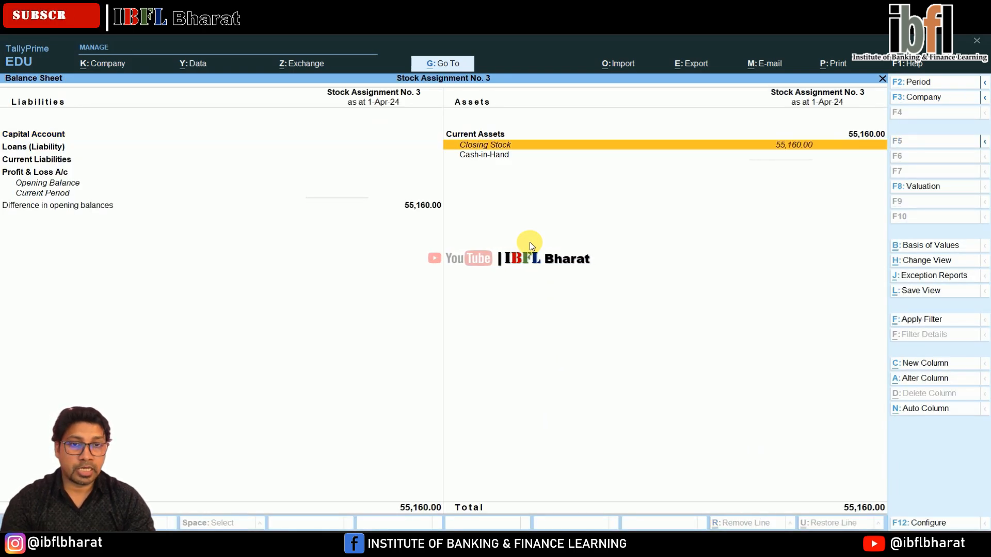
{"action": "key", "text": "Up"}
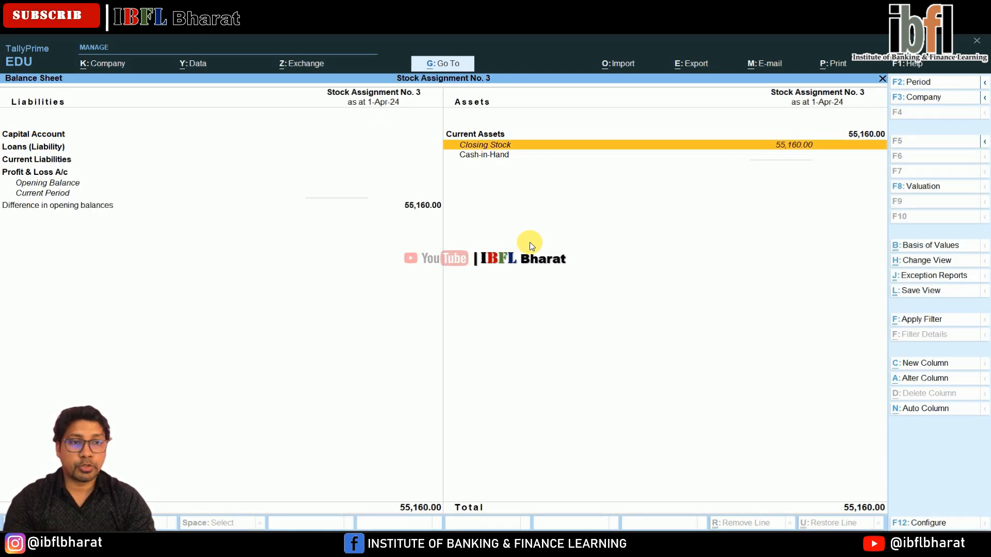
{"action": "key", "text": "Escape"}
Examine the opening and closing stock of each stock group in the detailed Profit & Loss A/c, then close the report
{"action": "key", "text": "Down"}
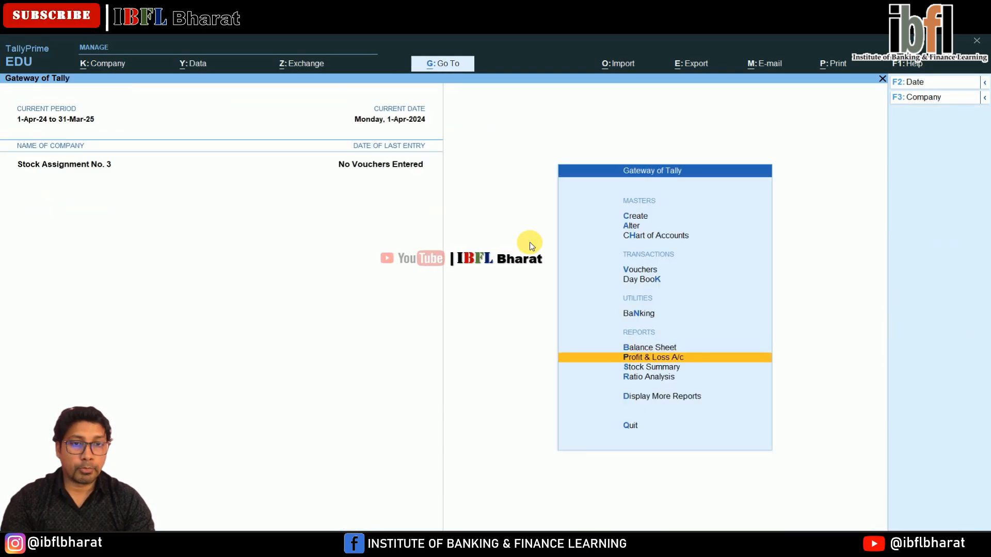
{"action": "key", "text": "Return"}
{"action": "key", "text": "alt+F5"}
{"action": "key", "text": "Down"}
{"action": "key", "text": "Down"}
{"action": "key", "text": "Down"}
{"action": "key", "text": "Down"}
{"action": "key", "text": "Down"}
{"action": "key", "text": "Down"}
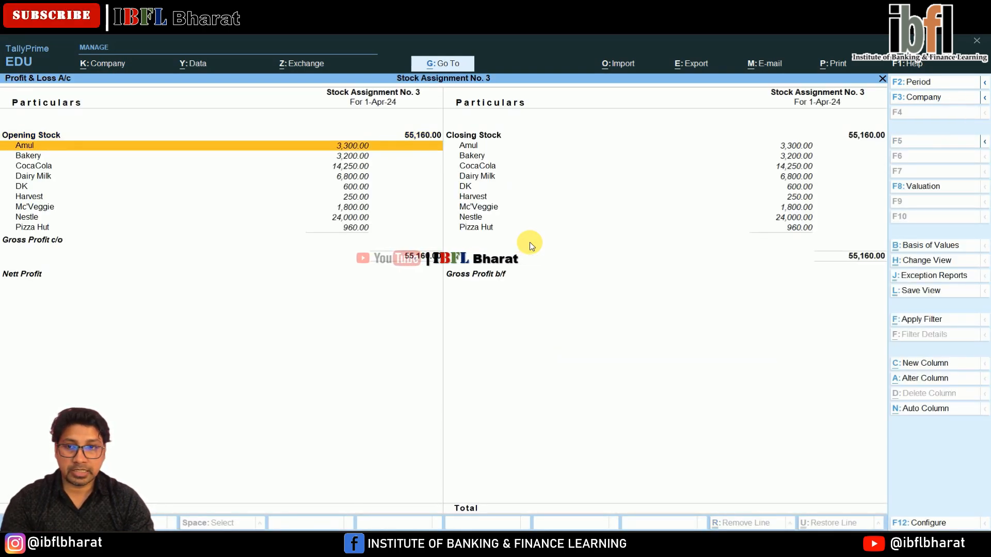
{"action": "key", "text": "Down"}
{"action": "key", "text": "Down"}
{"action": "key", "text": "Down"}
{"action": "key", "text": "Right"}
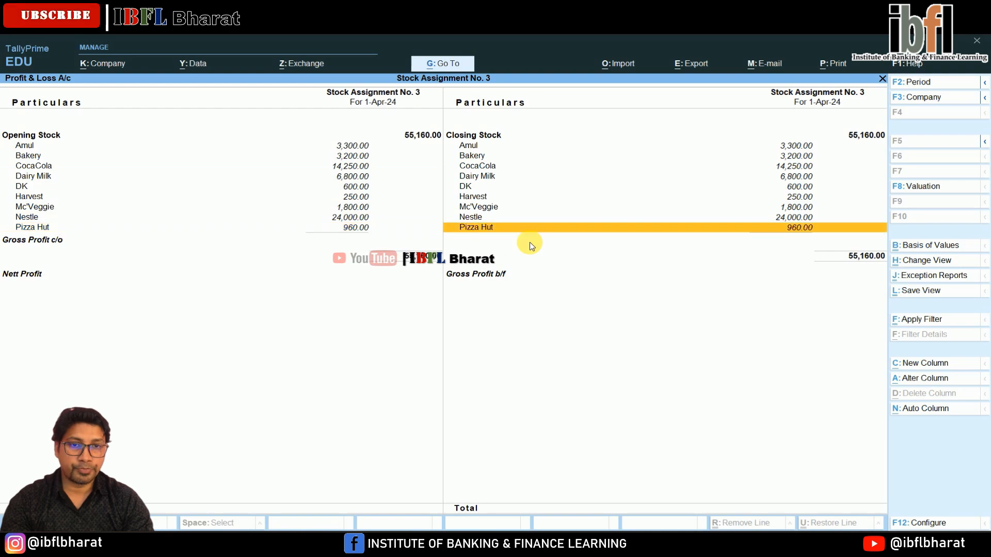
{"action": "key", "text": "Up"}
{"action": "key", "text": "Up"}
{"action": "key", "text": "Up"}
{"action": "key", "text": "Up"}
{"action": "key", "text": "Up"}
{"action": "key", "text": "Up"}
{"action": "key", "text": "Up"}
{"action": "key", "text": "Up"}
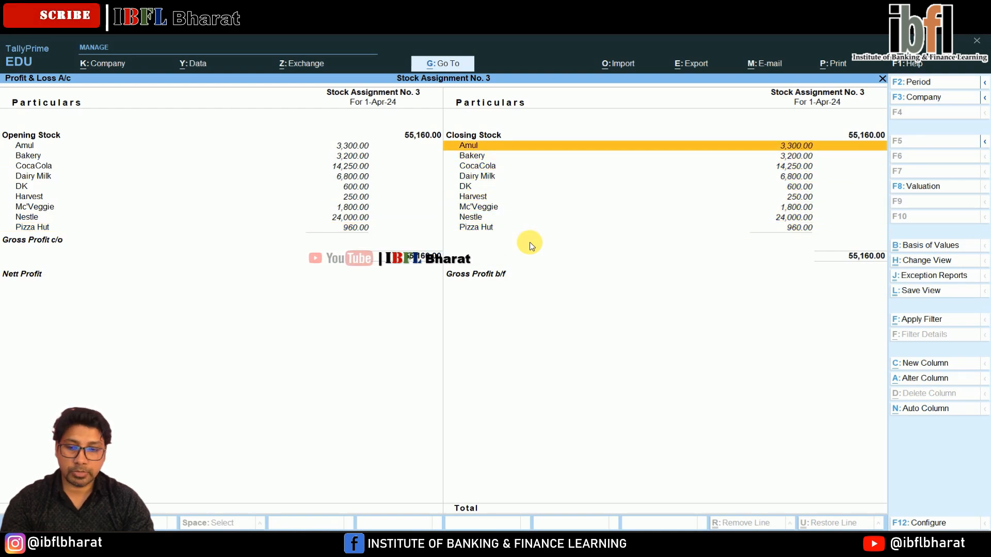
{"action": "key", "text": "Escape"}
Review the quantity, rate and value of every stock item in the detailed Stock Summary, then return to the Gateway of Tally
{"action": "key", "text": "Down"}
{"action": "key", "text": "Return"}
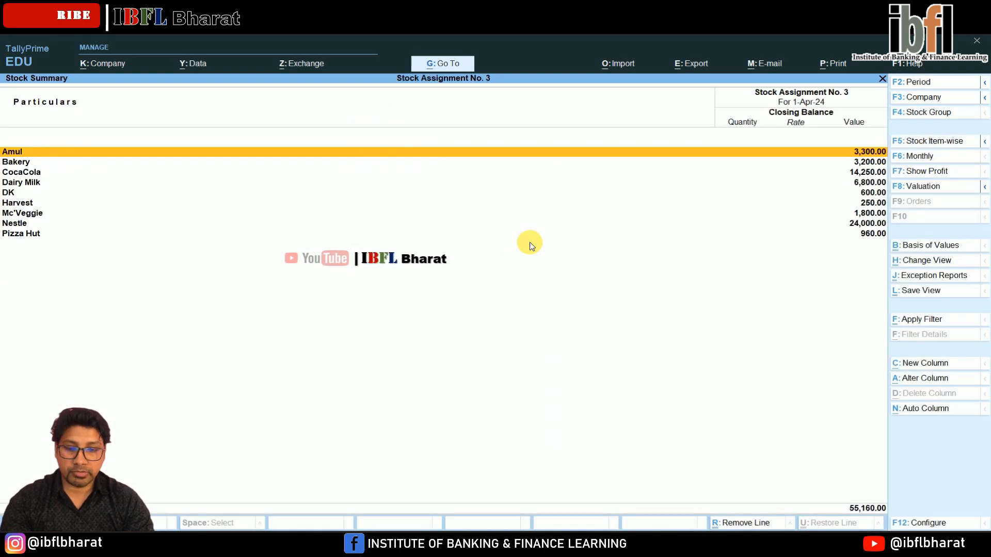
{"action": "key", "text": "alt+F1"}
{"action": "key", "text": "Down"}
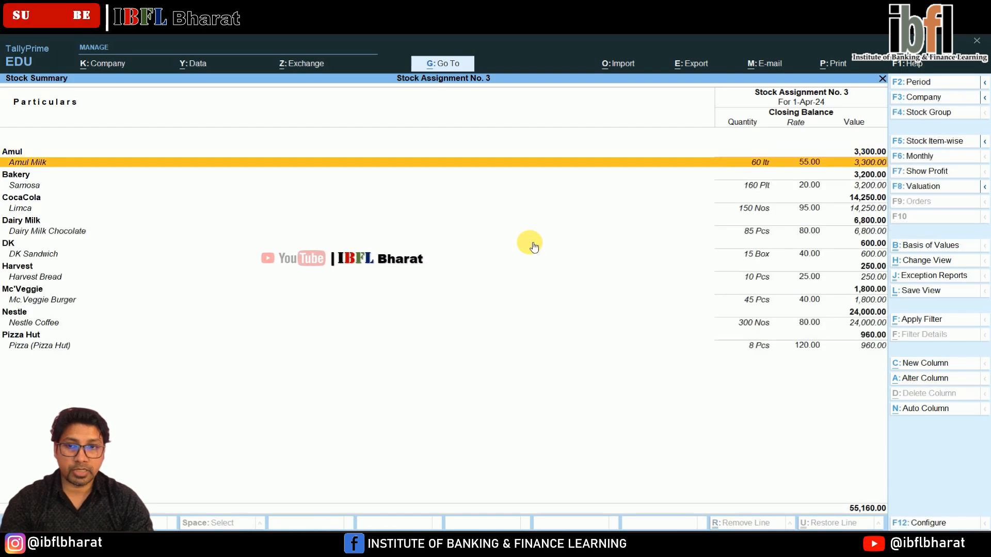
{"action": "key", "text": "Down"}
{"action": "key", "text": "Down"}
{"action": "key", "text": "Down"}
{"action": "key", "text": "Down"}
{"action": "key", "text": "Down"}
{"action": "key", "text": "Down"}
{"action": "key", "text": "Down"}
{"action": "key", "text": "Down"}
{"action": "key", "text": "Down"}
{"action": "key", "text": "Down"}
{"action": "key", "text": "Down"}
{"action": "key", "text": "Down"}
{"action": "key", "text": "Down"}
{"action": "key", "text": "Down"}
{"action": "key", "text": "Down"}
{"action": "key", "text": "Down"}
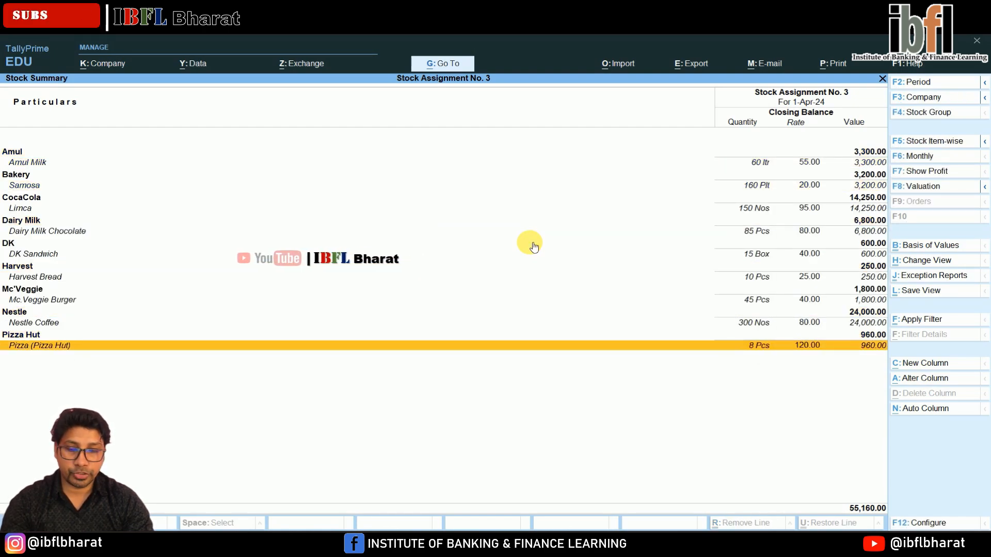
{"action": "key", "text": "Escape"}
{"action": "key", "text": "a"}
{"action": "key", "text": "Escape"}
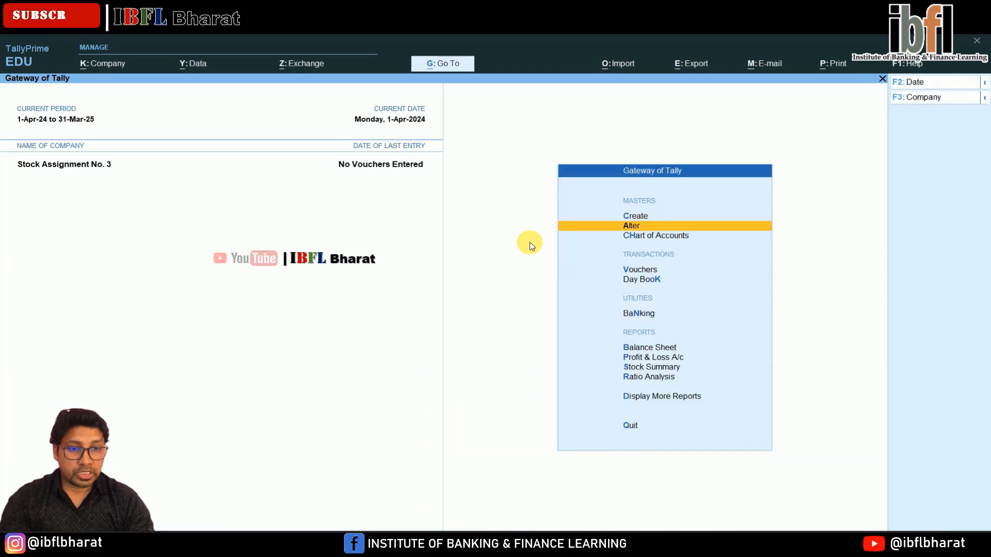
Open the Statements of Inventory reports
{"action": "key", "text": "Down"}
{"action": "key", "text": "Down"}
{"action": "key", "text": "Down"}
{"action": "key", "text": "Down"}
{"action": "key", "text": "Down"}
{"action": "key", "text": "Down"}
{"action": "key", "text": "Down"}
{"action": "key", "text": "Down"}
{"action": "key", "text": "Down"}
{"action": "key", "text": "Return"}
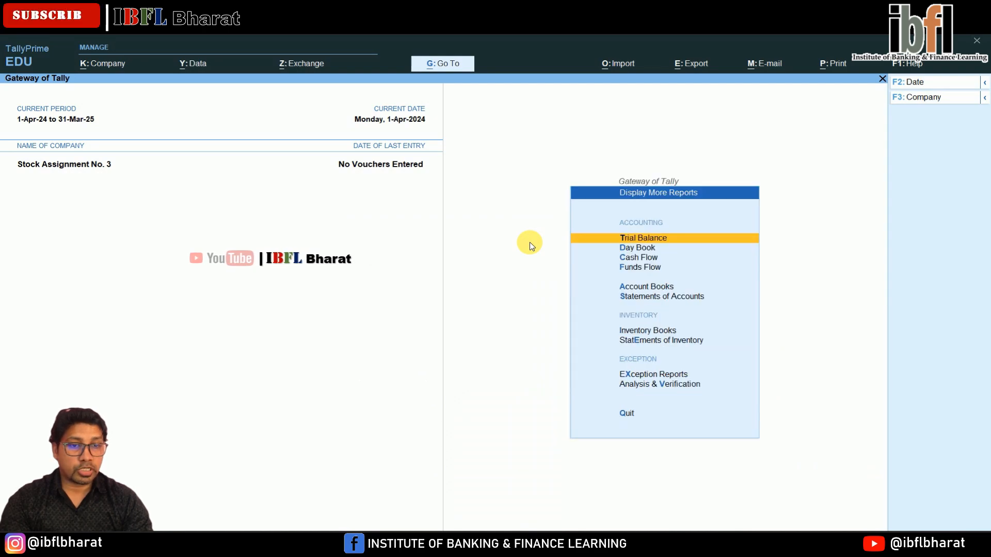
{"action": "key", "text": "Down"}
{"action": "key", "text": "Down"}
{"action": "key", "text": "Down"}
{"action": "key", "text": "Down"}
{"action": "key", "text": "Down"}
{"action": "key", "text": "Down"}
{"action": "key", "text": "Down"}
{"action": "key", "text": "Return"}
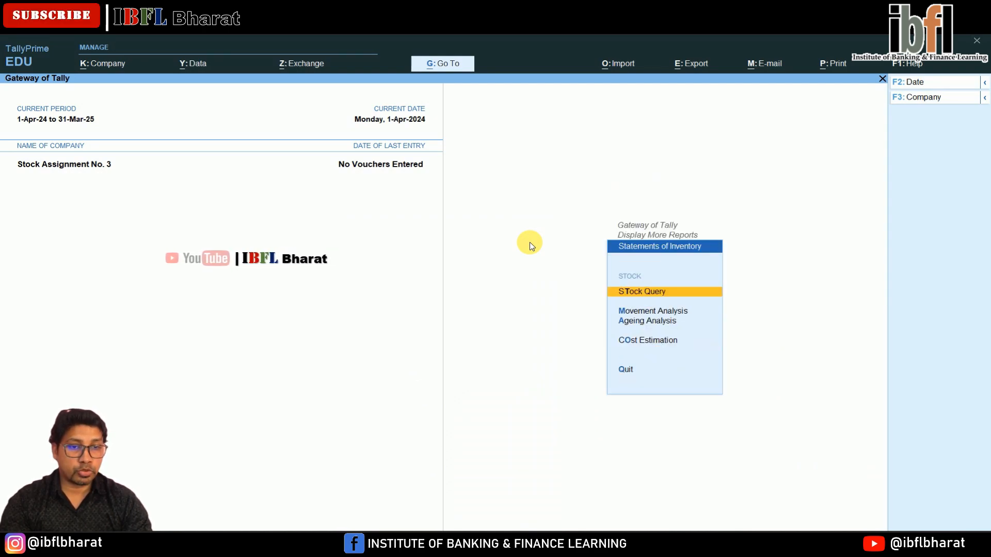
Review the Stock Query of Amul Milk, including its godown and batch details, then close it
{"action": "key", "text": "Down"}
{"action": "key", "text": "Down"}
{"action": "key", "text": "Down"}
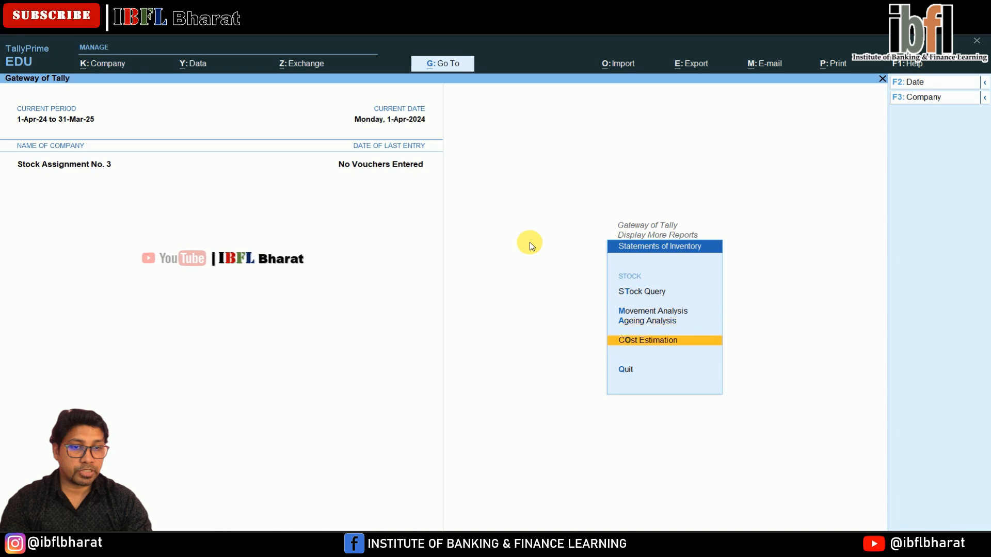
{"action": "key", "text": "Up"}
{"action": "key", "text": "Up"}
{"action": "key", "text": "Up"}
{"action": "key", "text": "Return"}
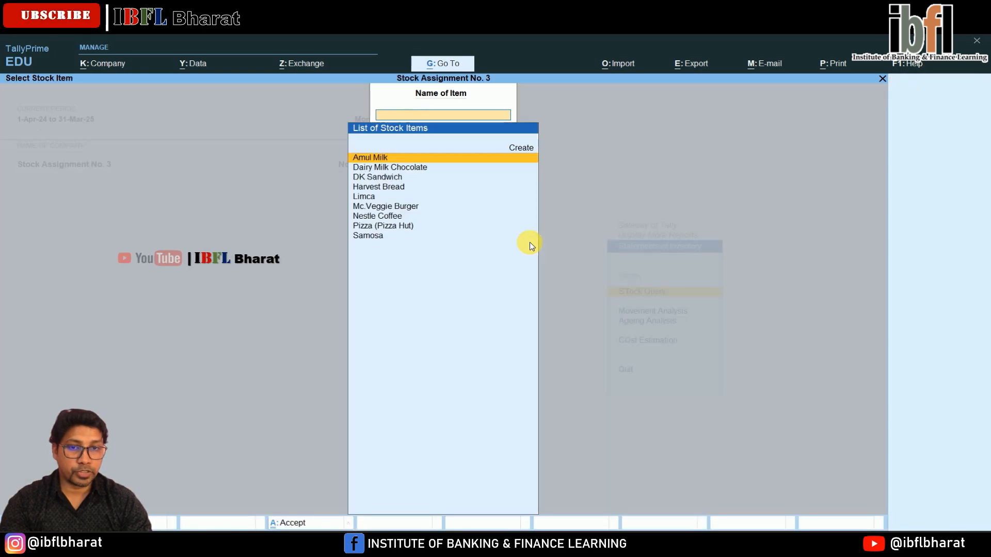
{"action": "key", "text": "Return"}
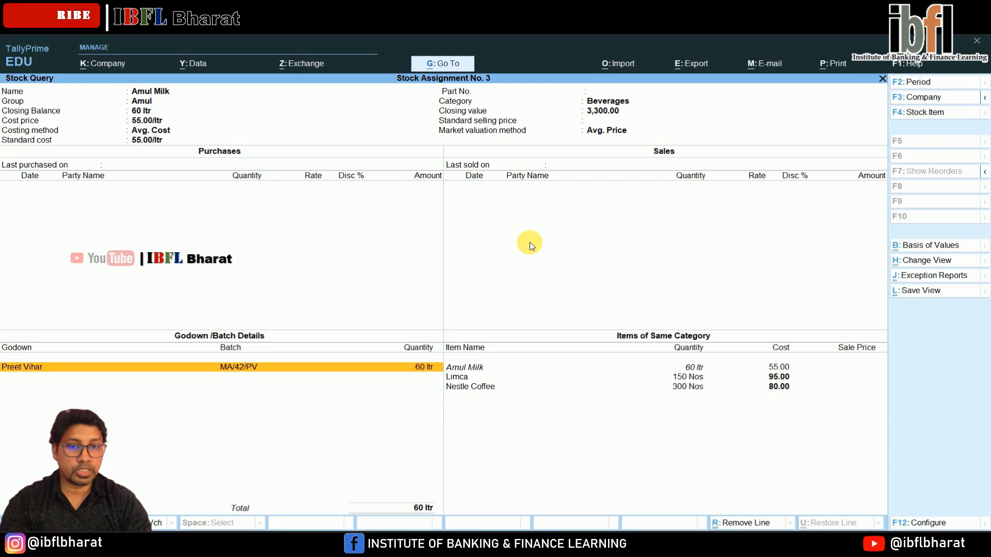
{"action": "key", "text": "Escape"}
{"action": "key", "text": "Escape"}
{"action": "key", "text": "Escape"}
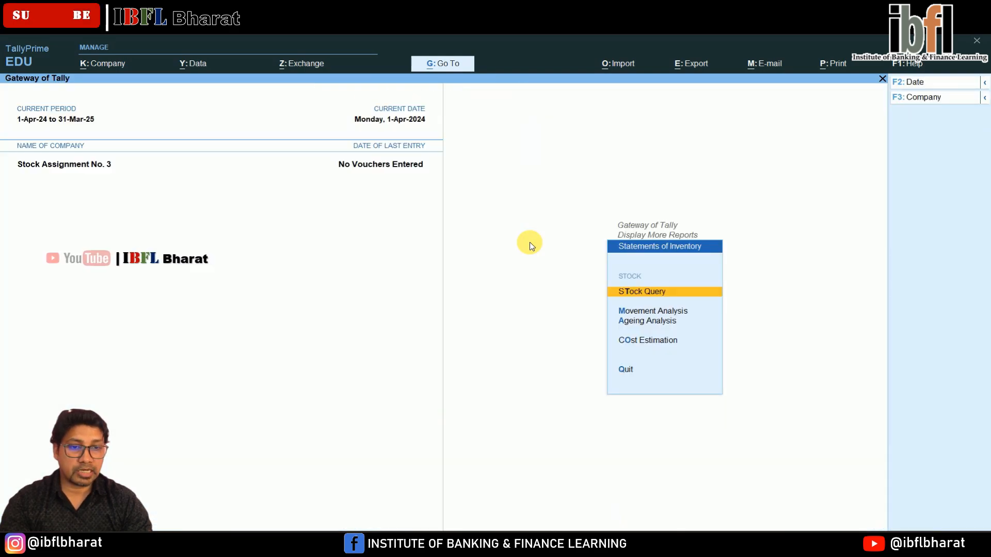
Check the Godown Summary of Main Location in the Inventory Books
{"action": "key", "text": "Up"}
{"action": "key", "text": "Return"}
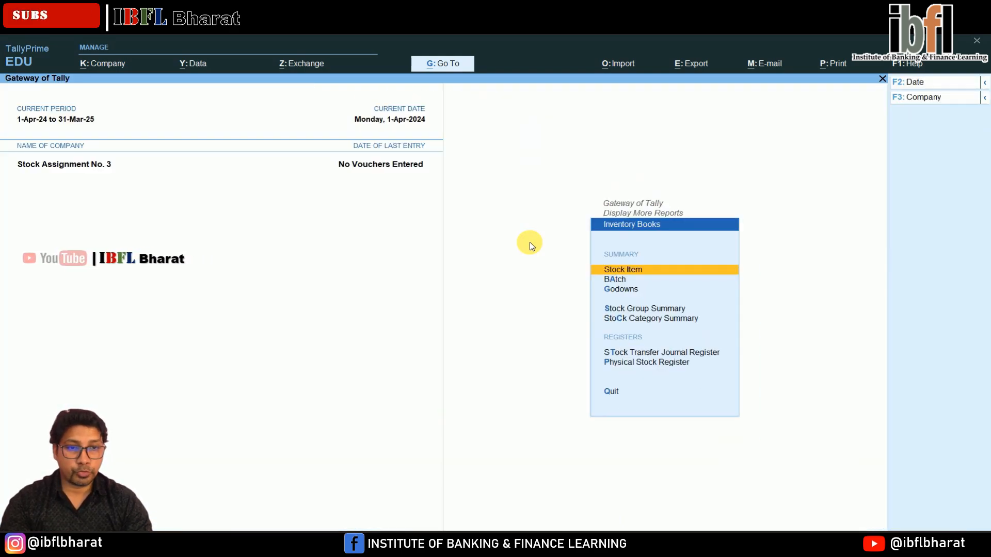
{"action": "key", "text": "Down"}
{"action": "key", "text": "Down"}
{"action": "key", "text": "Return"}
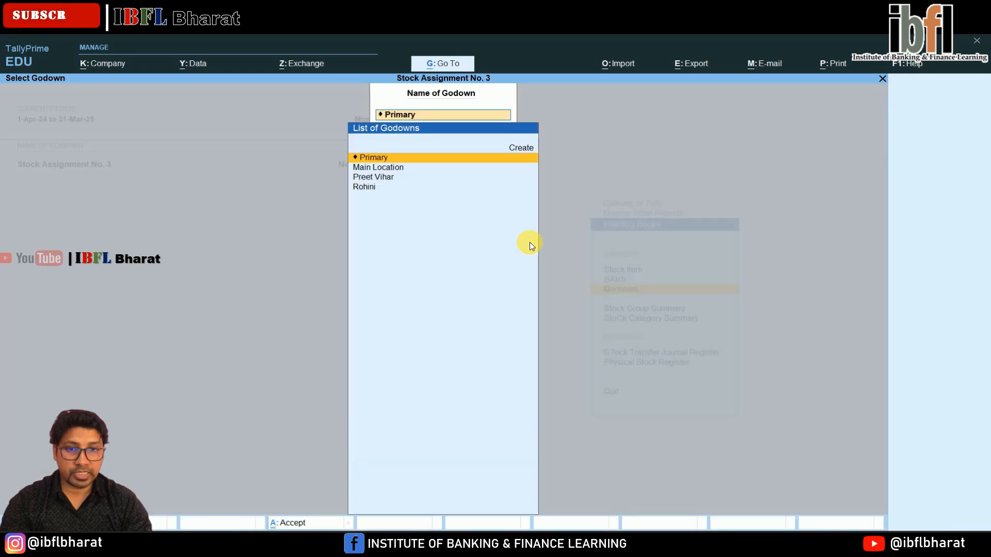
{"action": "key", "text": "Down"}
{"action": "key", "text": "Return"}
{"action": "key", "text": "Escape"}
Review the Godown Summaries of Preet Vihar and Rohini for the stock held in each
{"action": "key", "text": "Down"}
{"action": "key", "text": "Return"}
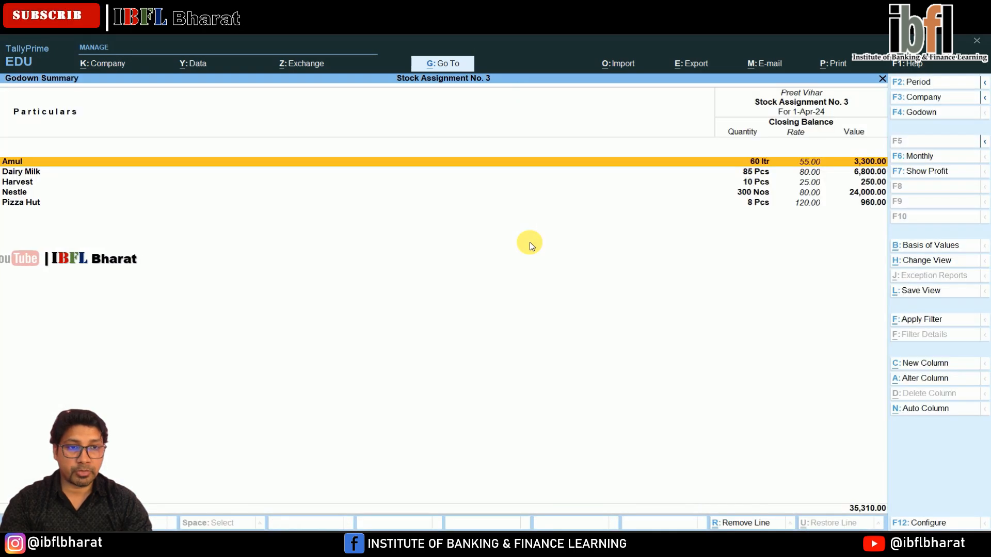
{"action": "key", "text": "Escape"}
{"action": "key", "text": "Down"}
{"action": "key", "text": "Return"}
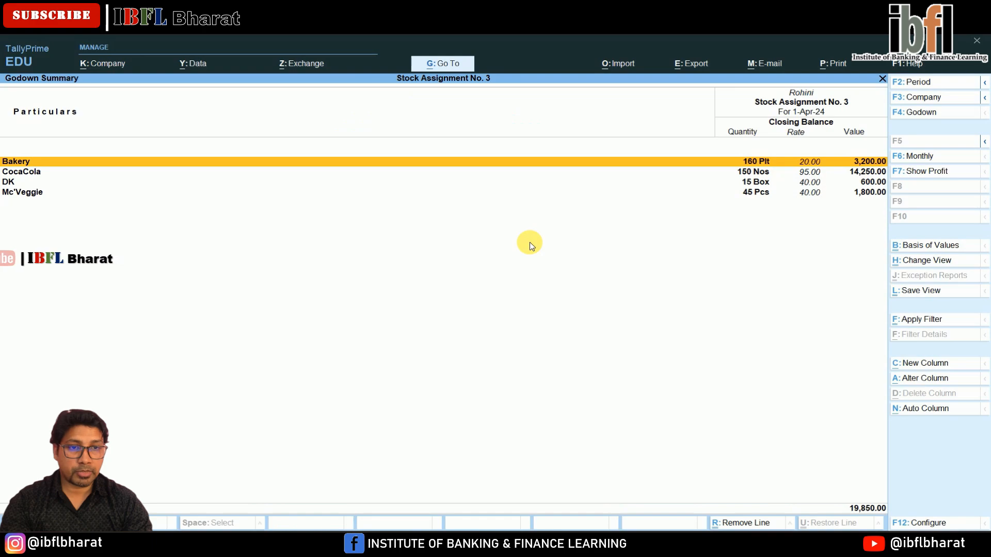
Check the Stock Group Summary of the Primary group in the Inventory Books
{"action": "key", "text": "Escape"}
{"action": "key", "text": "Escape"}
{"action": "key", "text": "Down"}
{"action": "key", "text": "Return"}
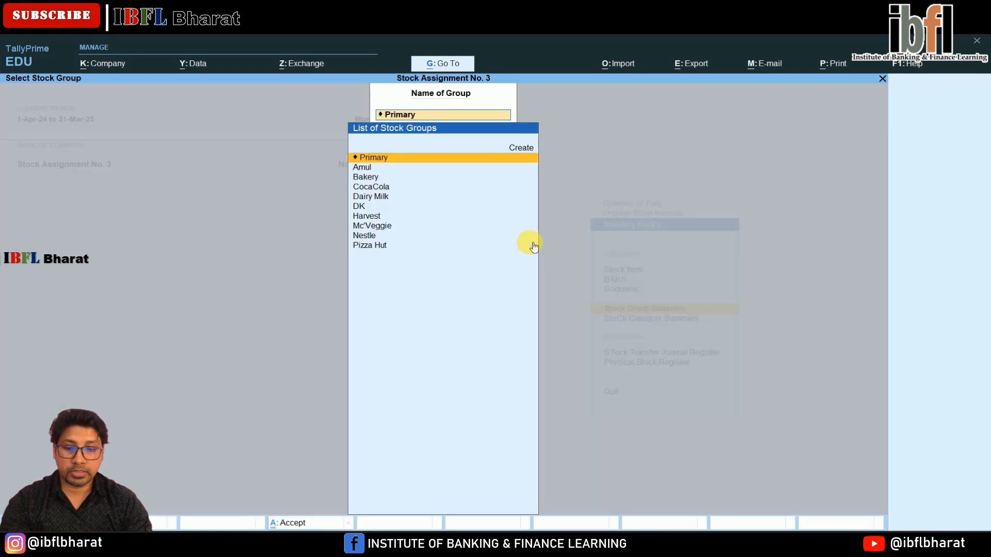
{"action": "key", "text": "Return"}
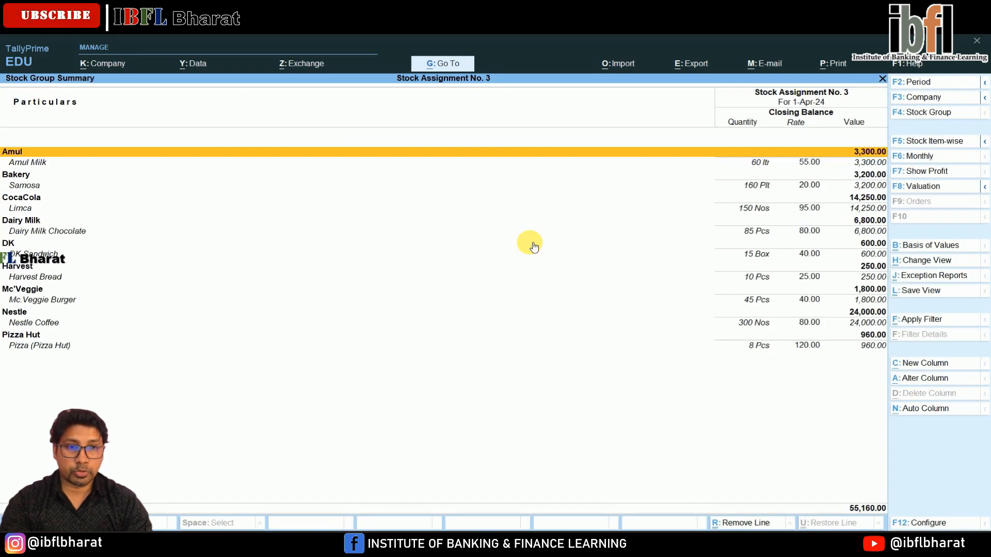
{"action": "key", "text": "Escape"}
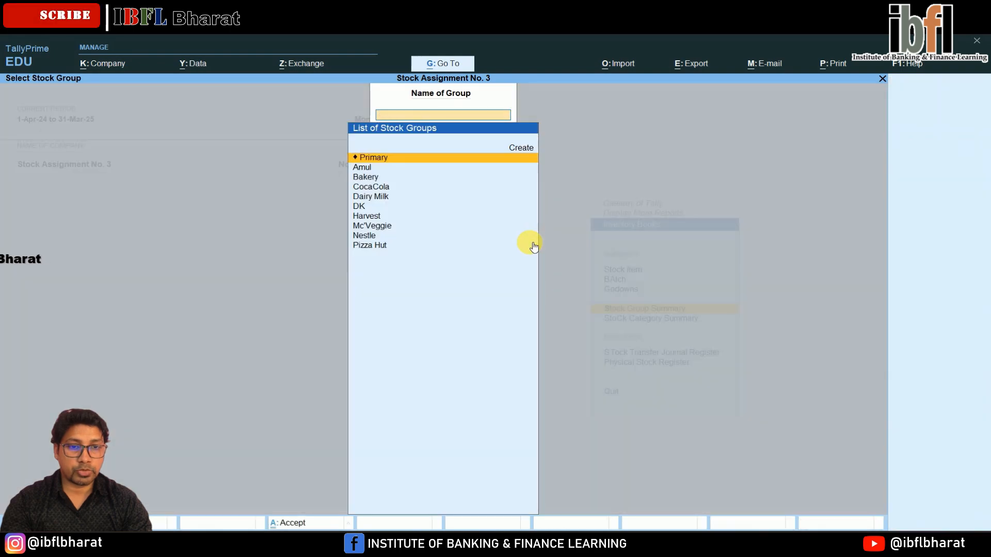
Open the Stock Category Summary of the Primary category from the Inventory Books
{"action": "key", "text": "Escape"}
{"action": "key", "text": "Escape"}
{"action": "key", "text": "Return"}
{"action": "key", "text": "Down"}
{"action": "key", "text": "Down"}
{"action": "key", "text": "Down"}
{"action": "key", "text": "Down"}
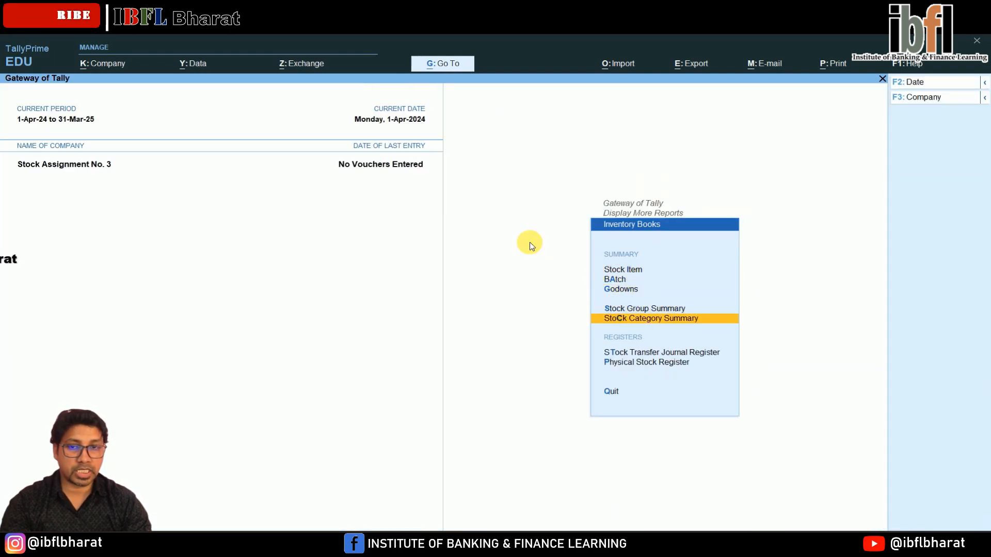
{"action": "key", "text": "Return"}
{"action": "key", "text": "Return"}
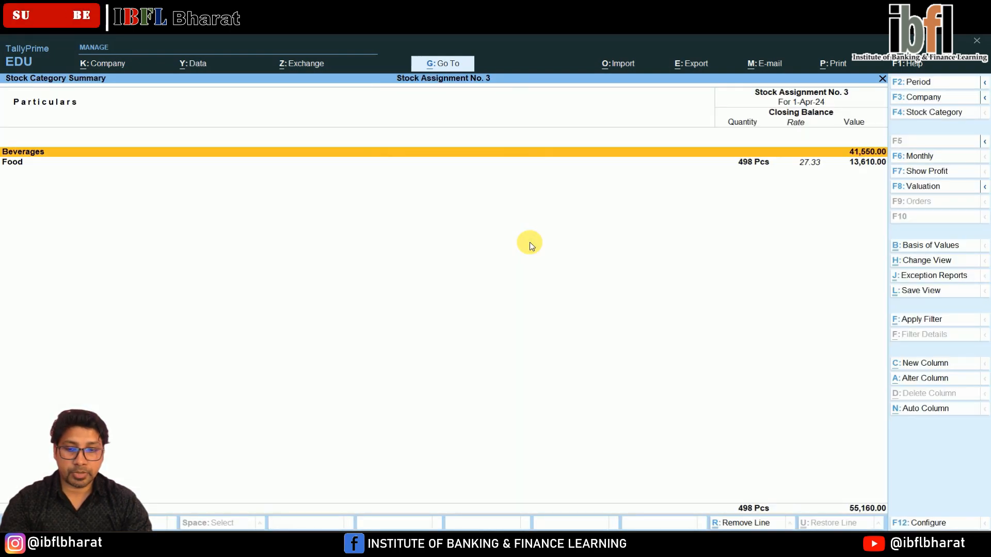
Expand the Stock Category Summary to item level, review the stock items under Beverages and Food, and close the report
{"action": "key", "text": "alt+F5"}
{"action": "key", "text": "Down"}
{"action": "key", "text": "Down"}
{"action": "key", "text": "Down"}
{"action": "key", "text": "Down"}
{"action": "key", "text": "Down"}
{"action": "key", "text": "Down"}
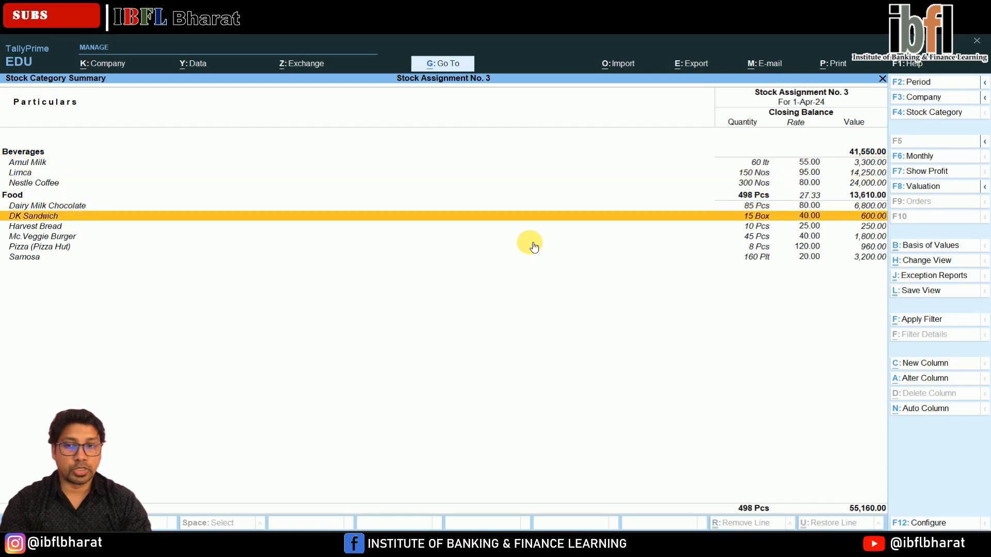
{"action": "key", "text": "Down"}
{"action": "key", "text": "Down"}
{"action": "key", "text": "Down"}
{"action": "key", "text": "Down"}
{"action": "key", "text": "Up"}
{"action": "key", "text": "Up"}
{"action": "key", "text": "Up"}
{"action": "key", "text": "Up"}
{"action": "key", "text": "Up"}
{"action": "key", "text": "Up"}
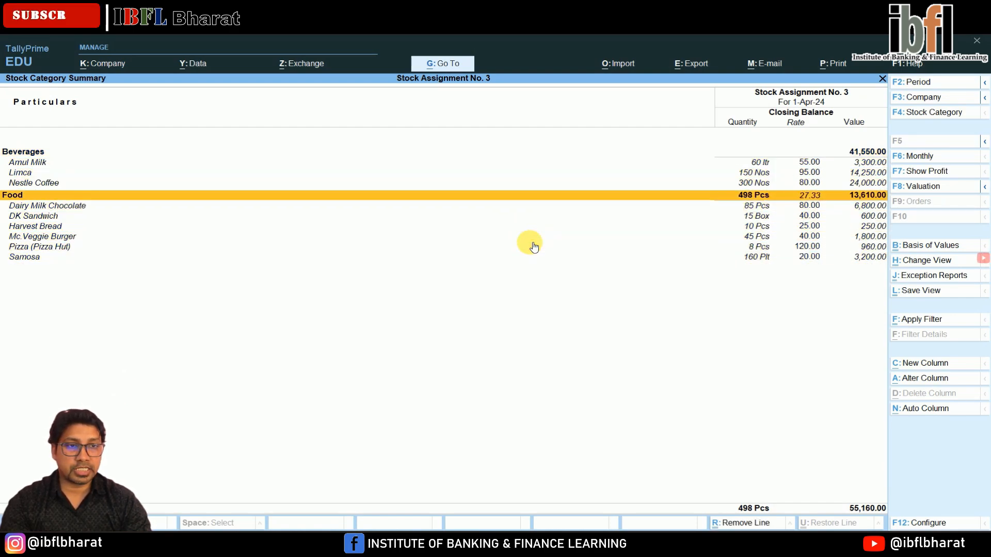
{"action": "key", "text": "Up"}
{"action": "key", "text": "Up"}
{"action": "key", "text": "Up"}
{"action": "key", "text": "Up"}
{"action": "key", "text": "Down"}
{"action": "key", "text": "Down"}
{"action": "key", "text": "Down"}
{"action": "key", "text": "Down"}
{"action": "key", "text": "Down"}
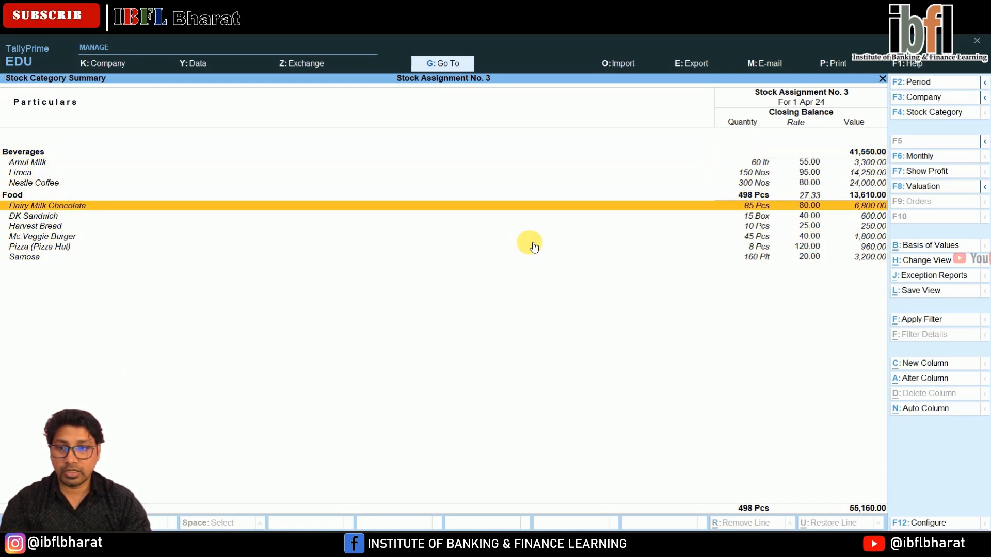
{"action": "key", "text": "Down"}
{"action": "key", "text": "Down"}
{"action": "key", "text": "Down"}
{"action": "key", "text": "Down"}
{"action": "key", "text": "Down"}
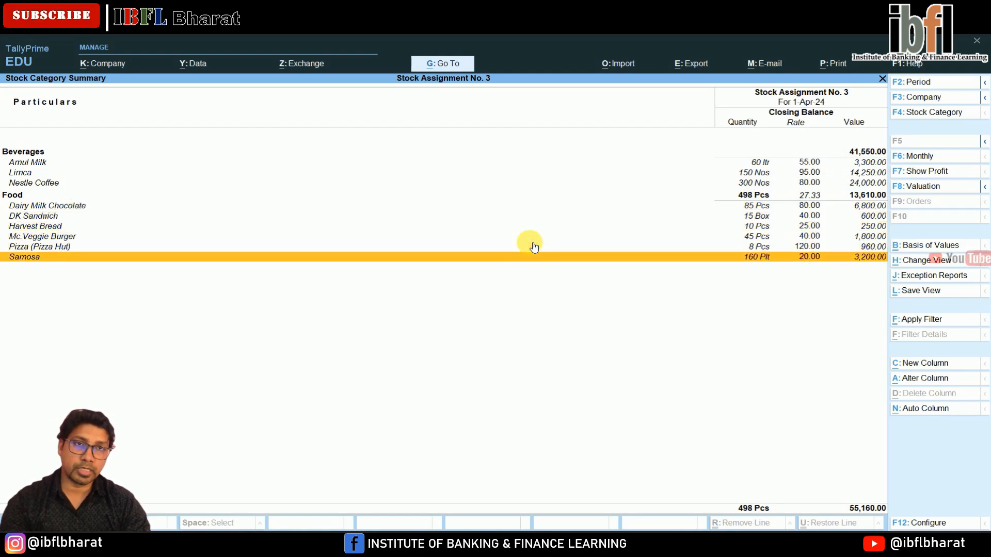
{"action": "key", "text": "Escape"}
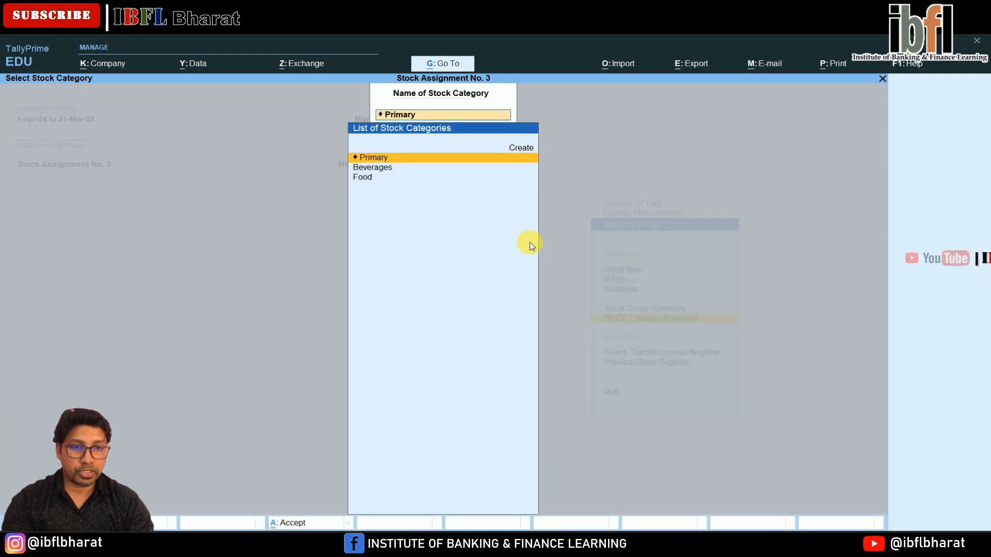
{"action": "key", "text": "Escape"}
{"action": "key", "text": "Down"}
{"action": "key", "text": "Down"}
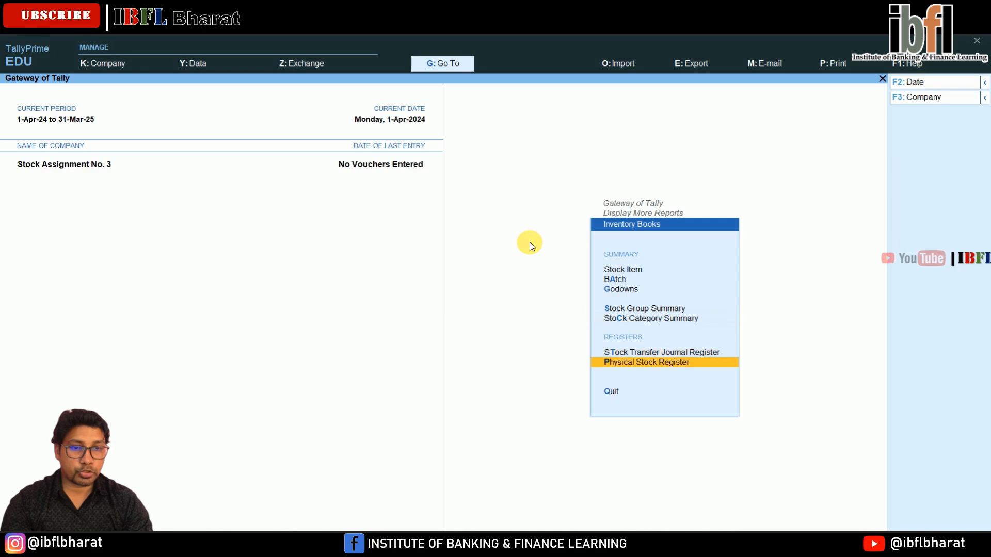
{"action": "key", "text": "Up"}
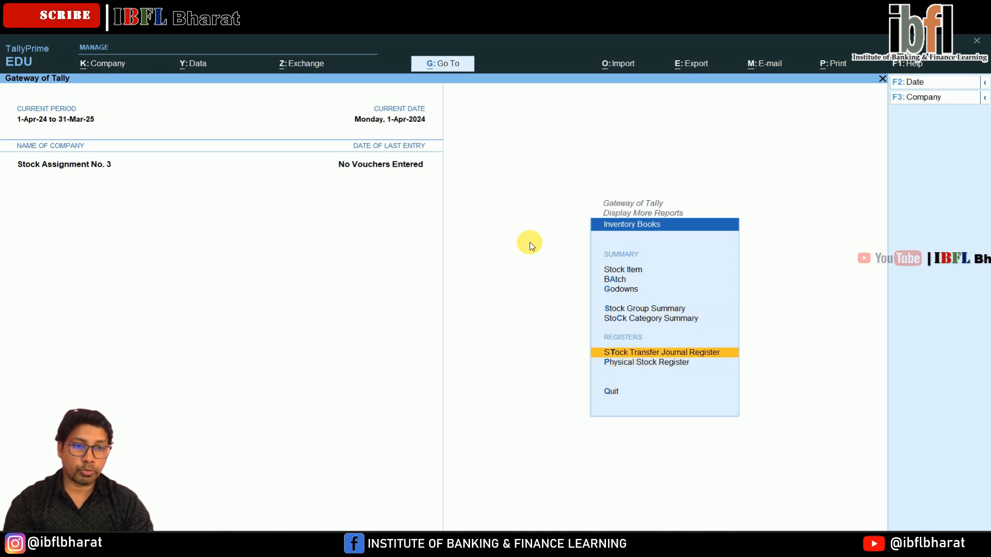
{"action": "key", "text": "Down"}
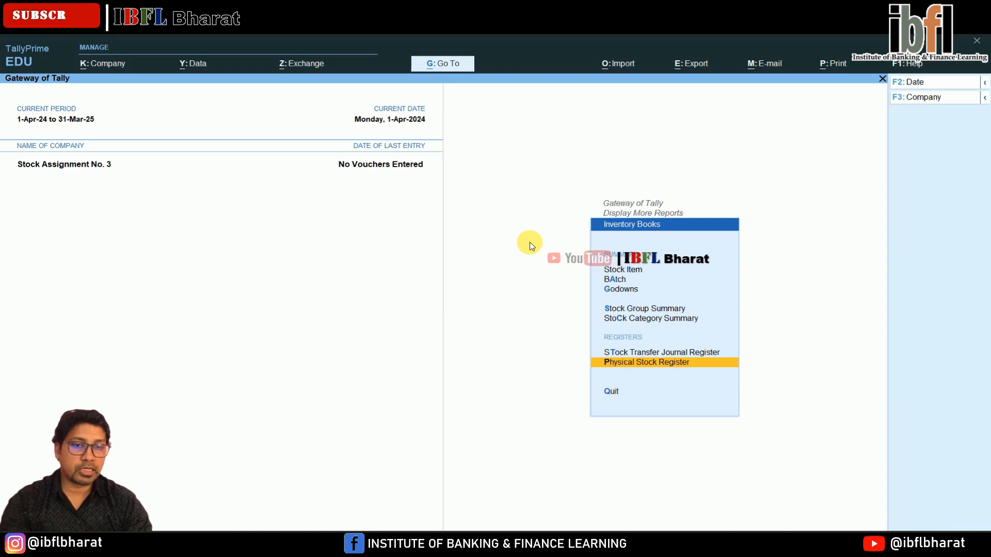
Check the batch vouchers of Amul Milk for batch MA/42/PV in the Inventory Books
{"action": "key", "text": "Up"}
{"action": "key", "text": "Up"}
{"action": "key", "text": "Up"}
{"action": "key", "text": "Up"}
{"action": "key", "text": "Up"}
{"action": "key", "text": "Return"}
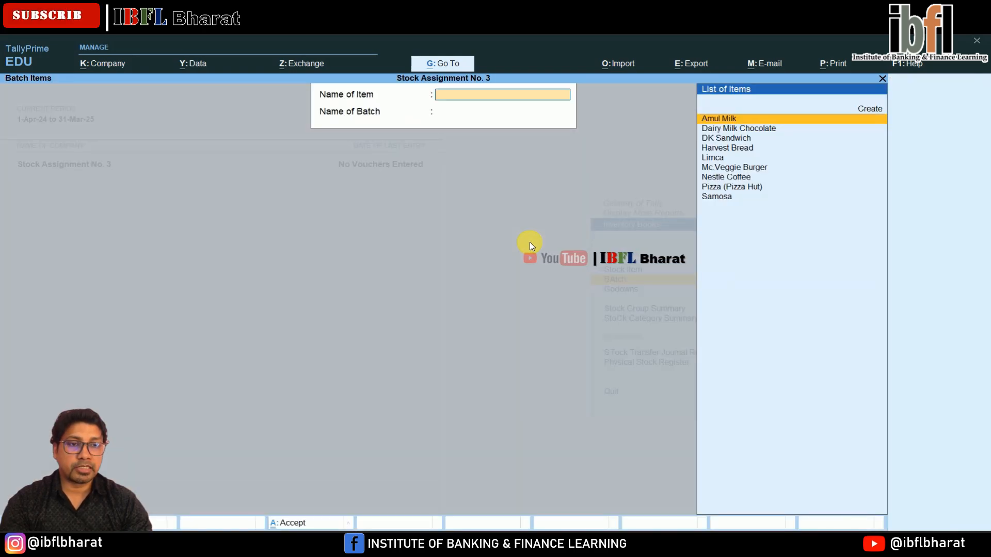
{"action": "key", "text": "Return"}
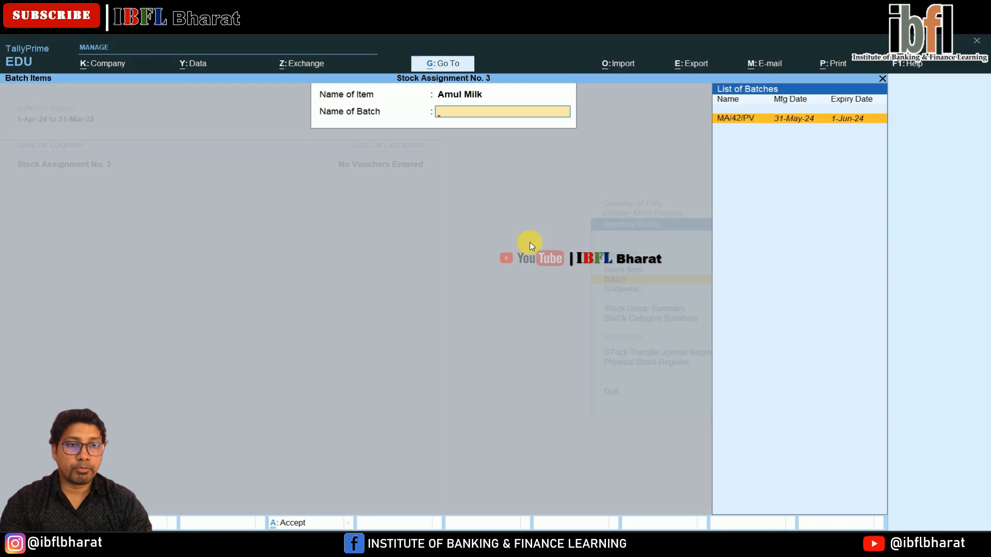
{"action": "key", "text": "Return"}
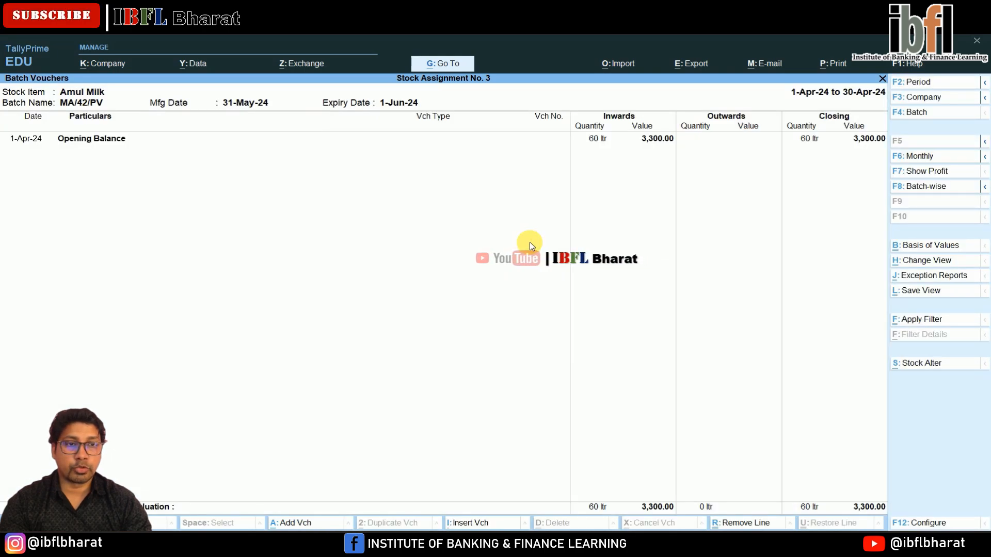
{"action": "key", "text": "Escape"}
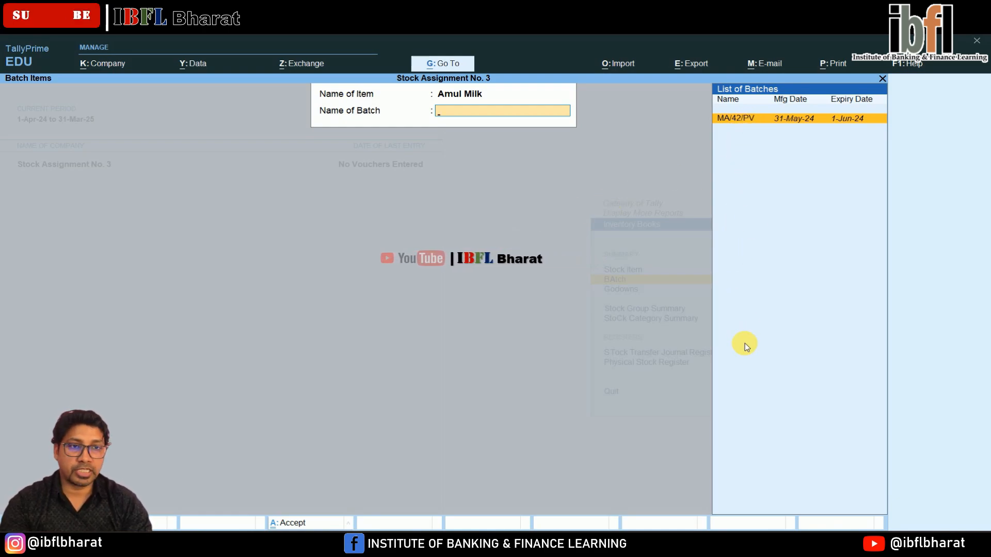
Look up the batch of DK Sandwich with its manufacturing and expiry dates
{"action": "key", "text": "Escape"}
{"action": "key", "text": "Return"}
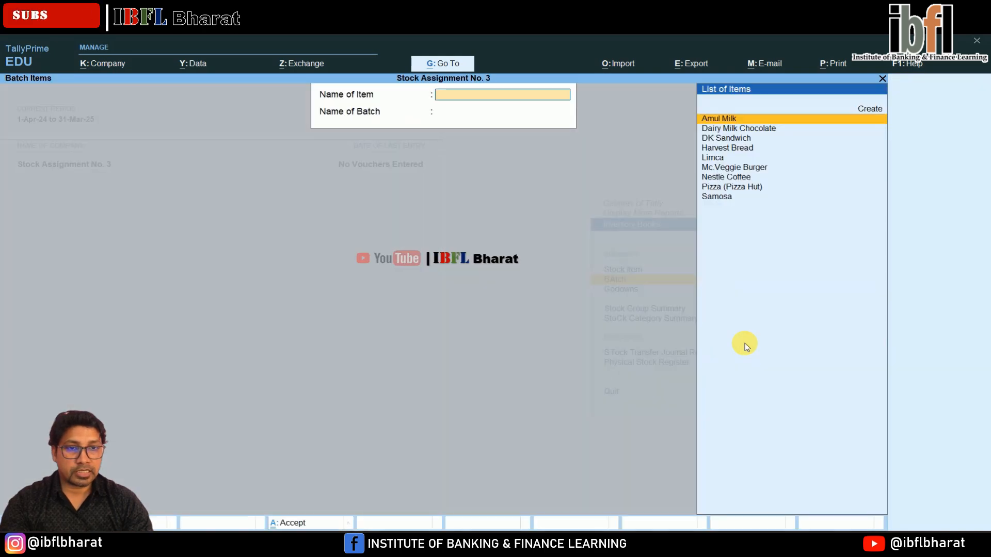
{"action": "key", "text": "Down"}
{"action": "key", "text": "Down"}
{"action": "key", "text": "Down"}
{"action": "key", "text": "Up"}
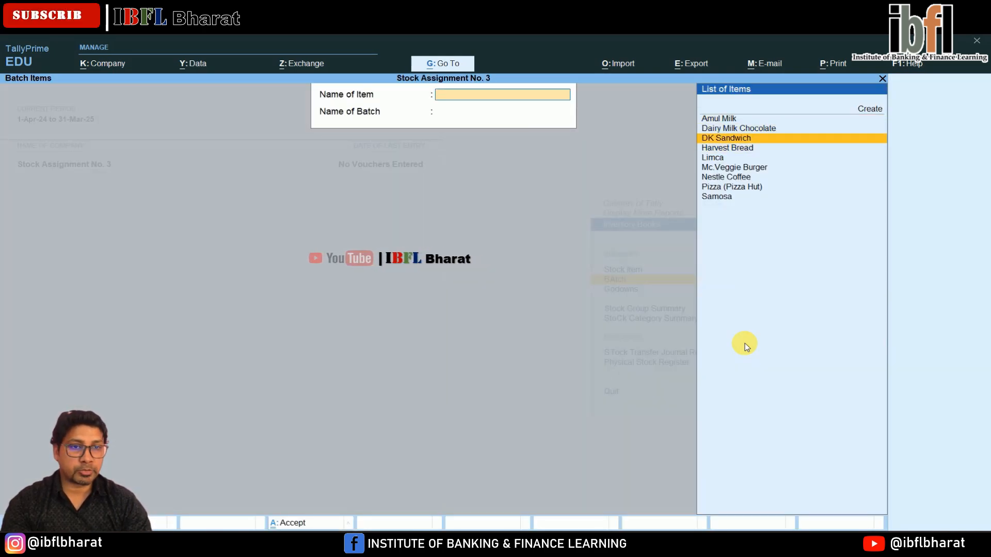
{"action": "key", "text": "Return"}
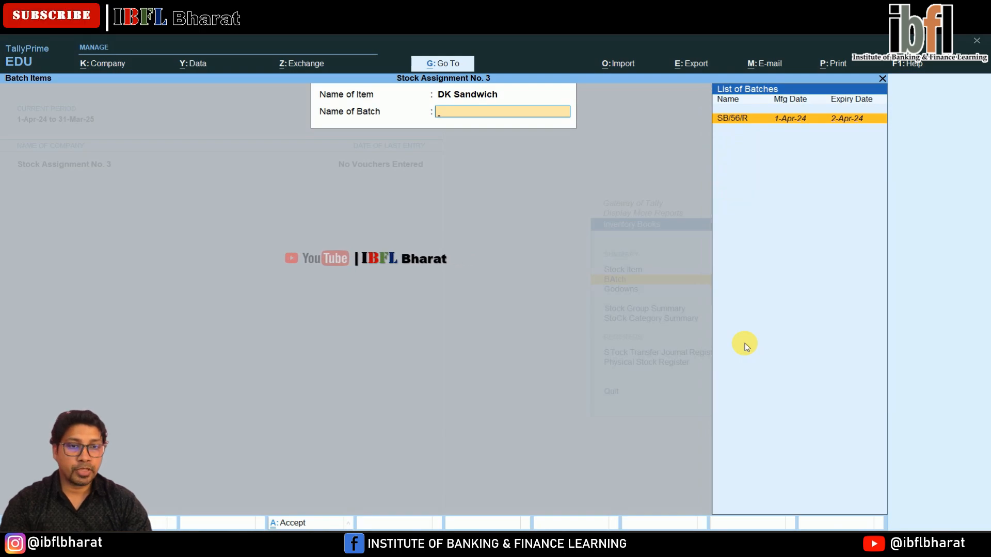
Look up the batch of Nestle Coffee with its manufacturing and expiry dates, then leave the batch selection
{"action": "key", "text": "Escape"}
{"action": "key", "text": "Return"}
{"action": "key", "text": "Down"}
{"action": "key", "text": "Down"}
{"action": "key", "text": "Down"}
{"action": "key", "text": "Down"}
{"action": "key", "text": "Down"}
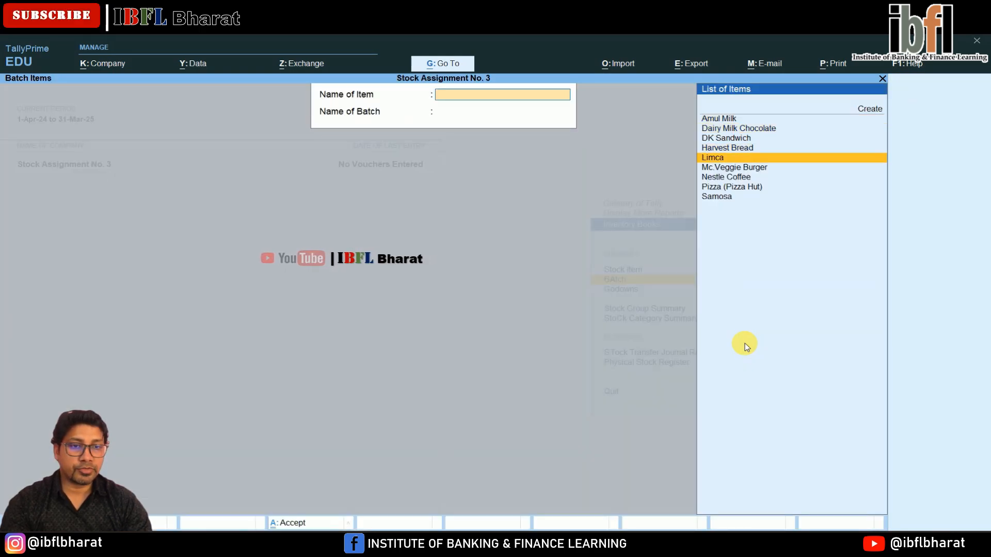
{"action": "key", "text": "Return"}
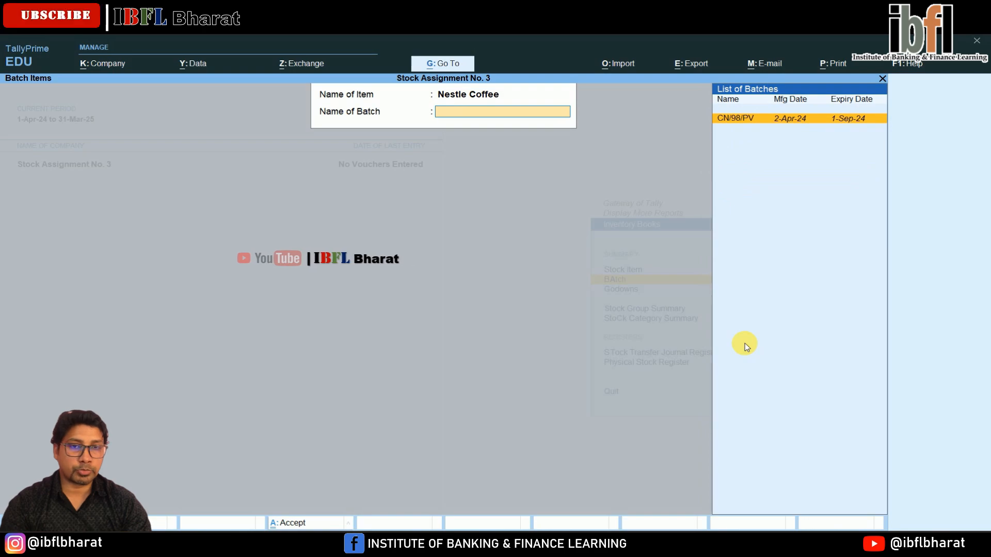
{"action": "key", "text": "Escape"}
{"action": "key", "text": "Down"}
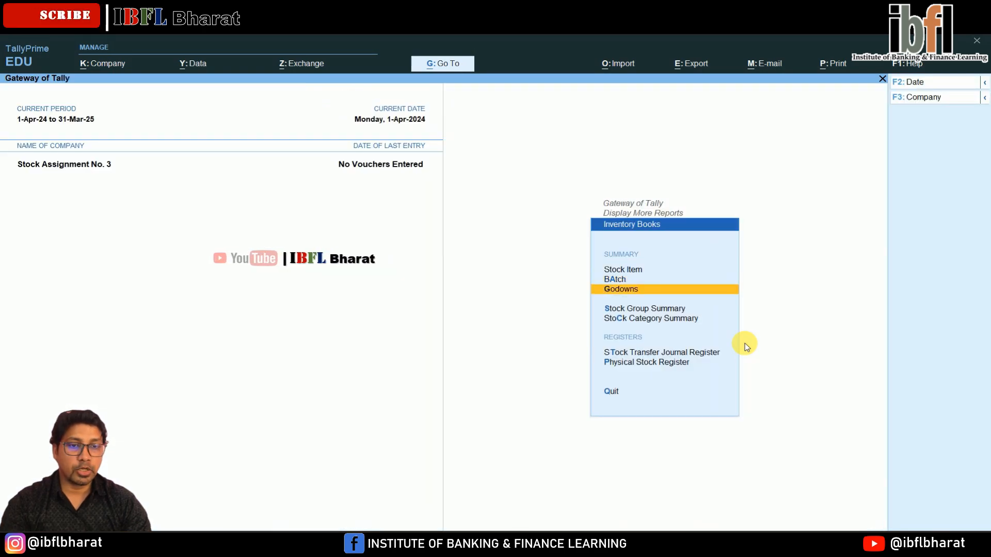
{"action": "key", "text": "Return"}
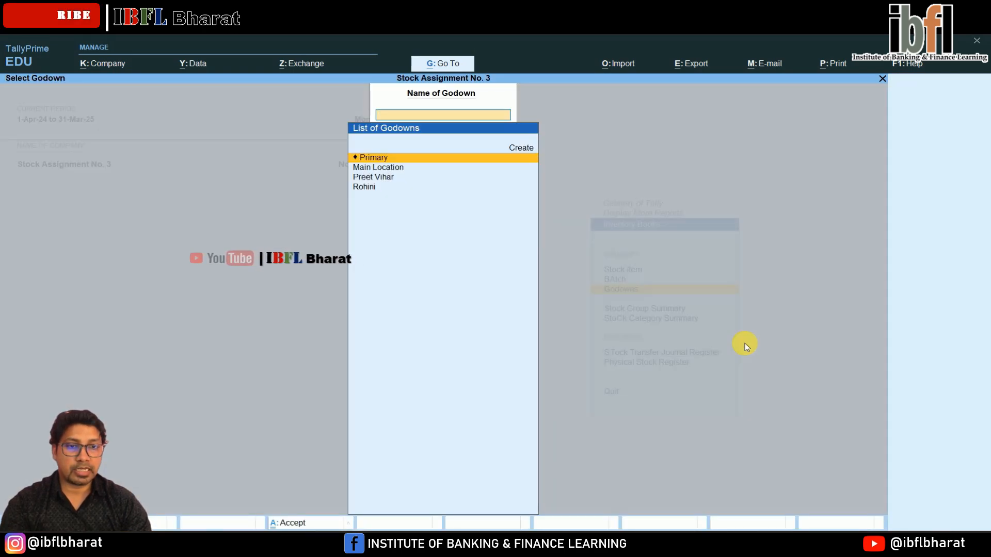
{"action": "key", "text": "Escape"}
Check the Stock Item Monthly Summary of Dairy Milk Chocolate in the Inventory Books
{"action": "key", "text": "Up"}
{"action": "key", "text": "Up"}
{"action": "key", "text": "Return"}
{"action": "key", "text": "Down"}
{"action": "key", "text": "Return"}
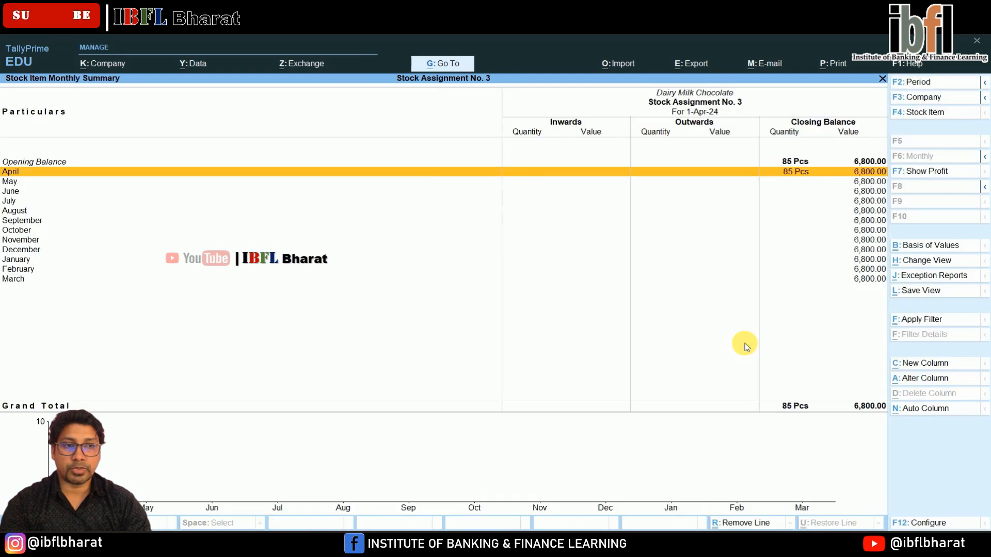
{"action": "key", "text": "Down"}
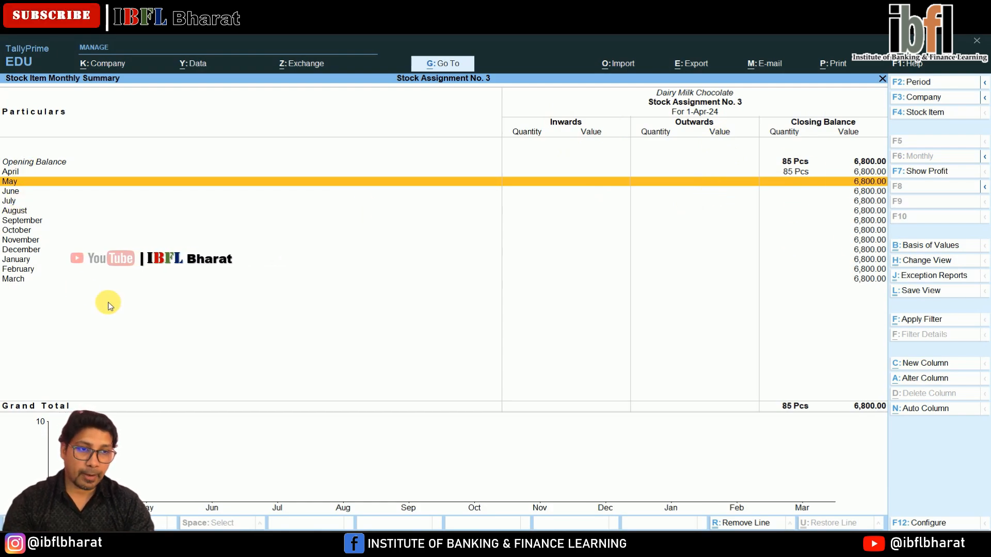
Close the monthly summary and the report menus to return to the main Gateway of Tally
{"action": "key", "text": "Escape"}
{"action": "key", "text": "Escape"}
{"action": "key", "text": "Escape"}
{"action": "key", "text": "Escape"}
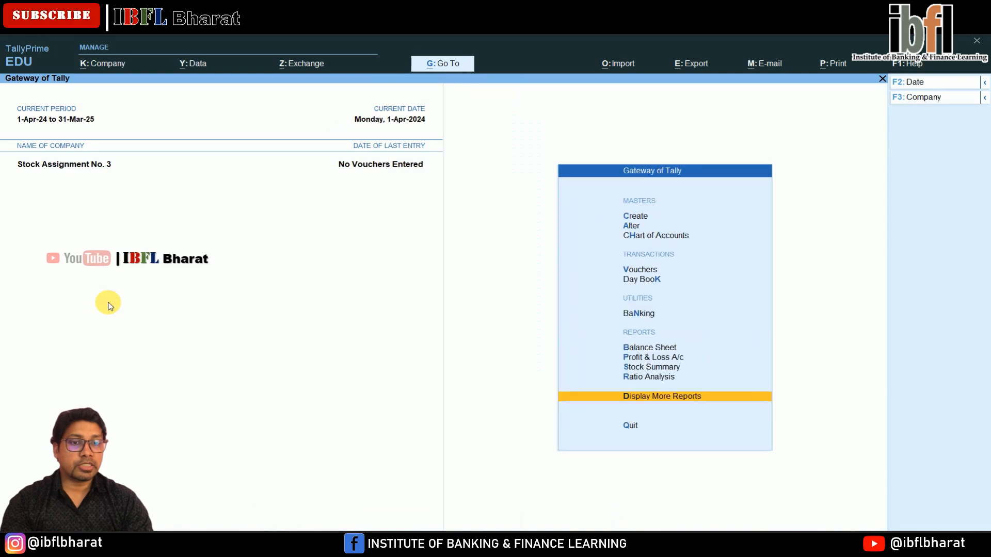
{"action": "key", "text": "n"}
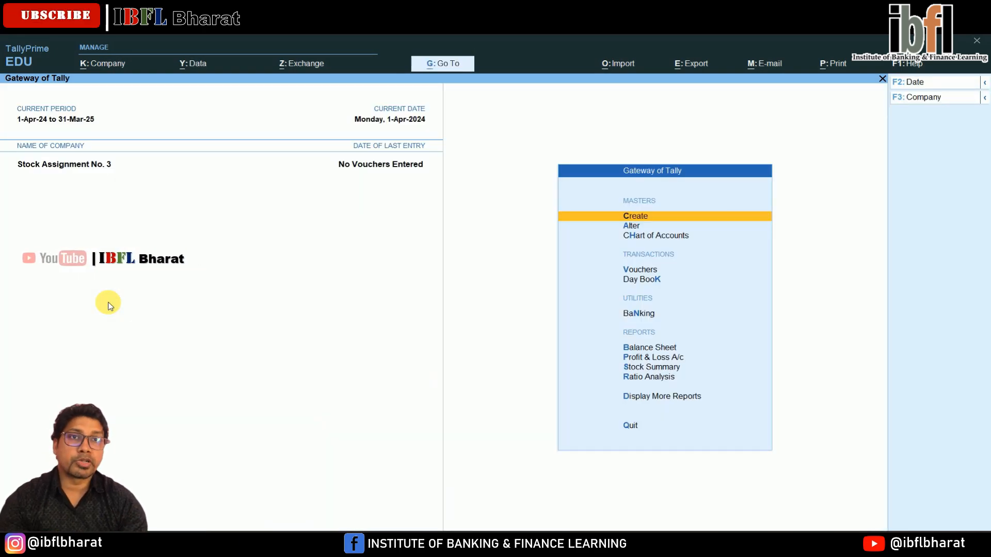